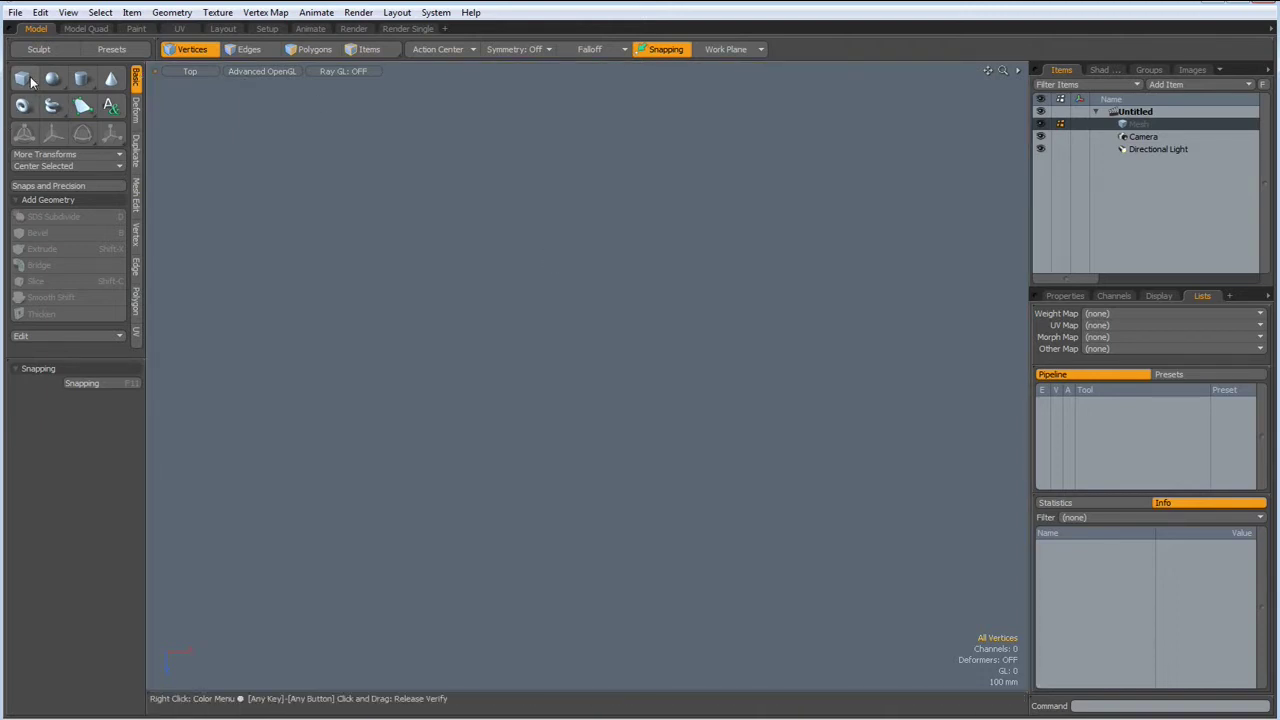
Draw a box with X and Z sizes of 10 mm and fit it to the view.
{"action": "left_click", "coordinate": [24, 79]}
{"action": "mouse_move", "coordinate": [427, 257]}
{"action": "left_mouse_down"}
{"action": "mouse_move", "coordinate": [614, 405]}
{"action": "mouse_move", "coordinate": [612, 427]}
{"action": "left_mouse_up"}
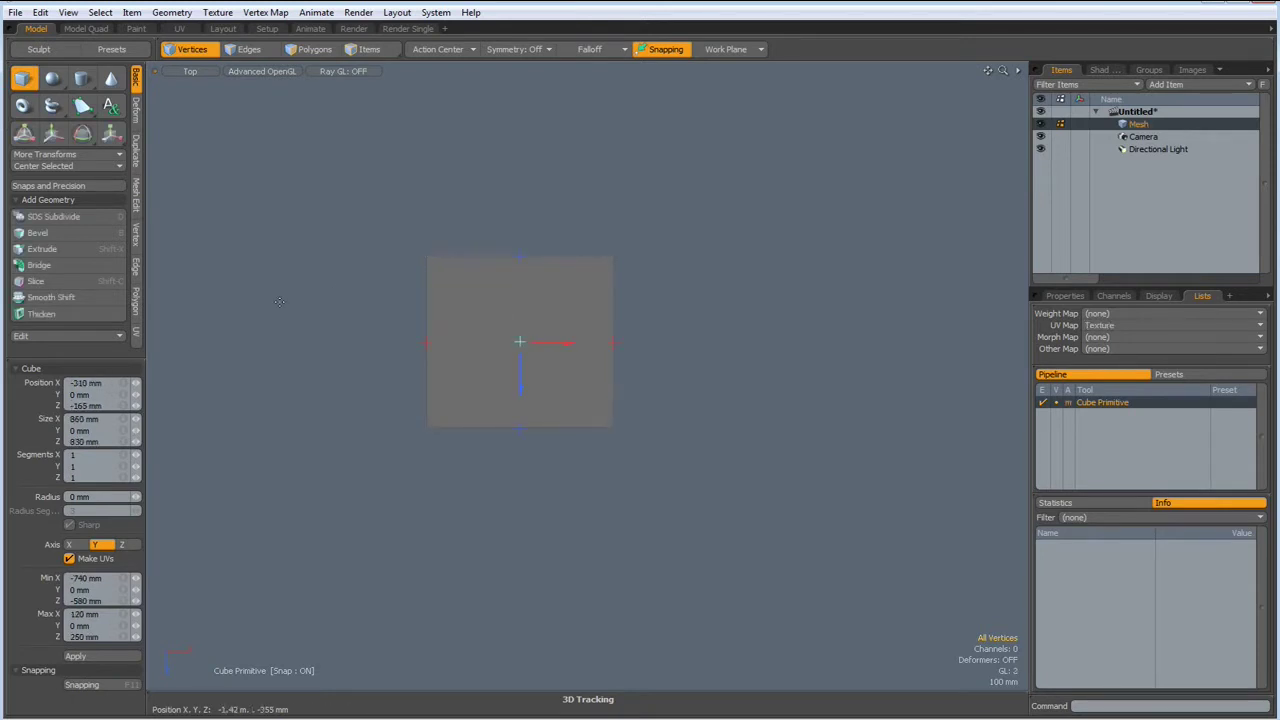
{"action": "left_click", "coordinate": [104, 420]}
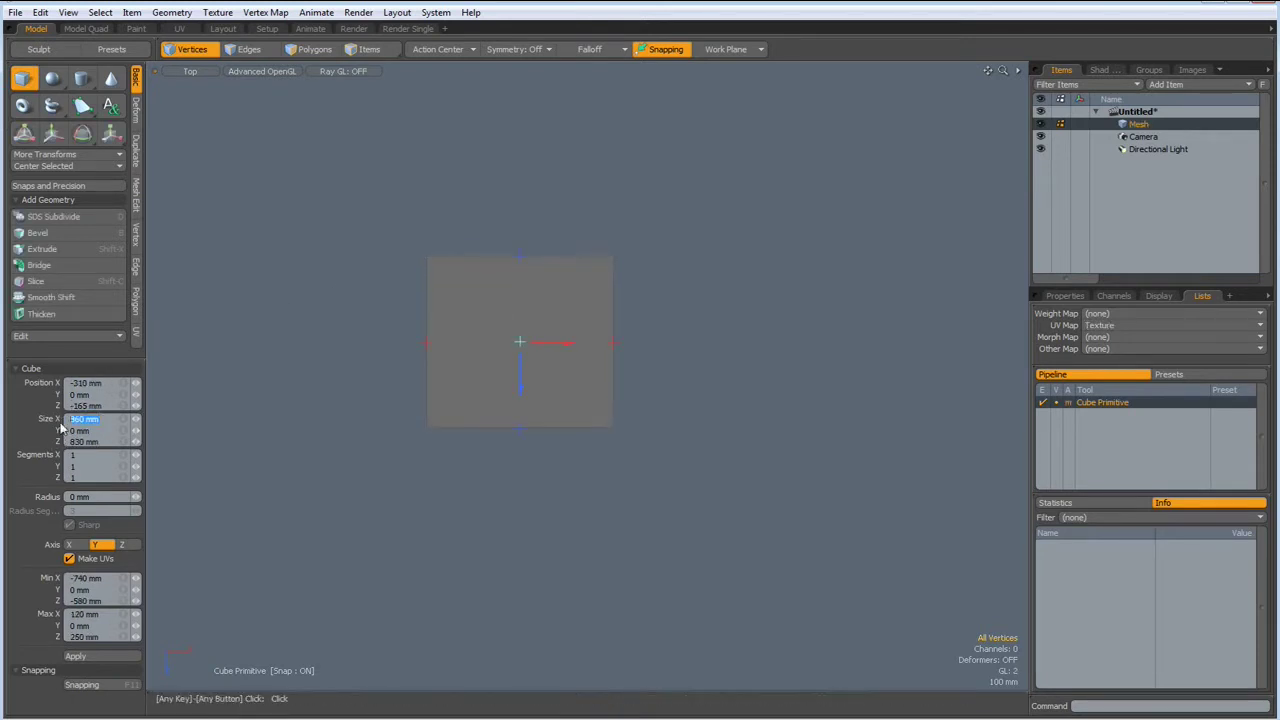
{"action": "type", "text": "10"}
{"action": "key", "text": "Tab"}
{"action": "key", "text": "Tab"}
{"action": "type", "text": "10"}
{"action": "key", "text": "Return"}
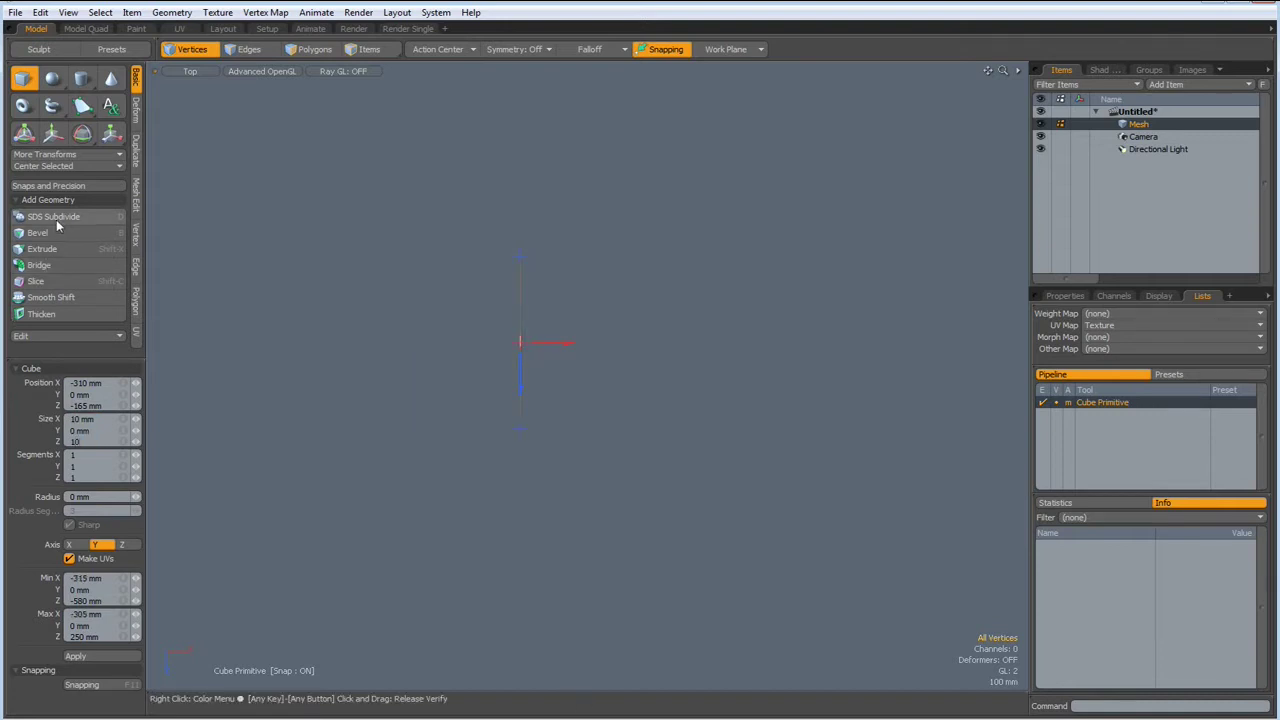
{"action": "left_click", "coordinate": [62, 166]}
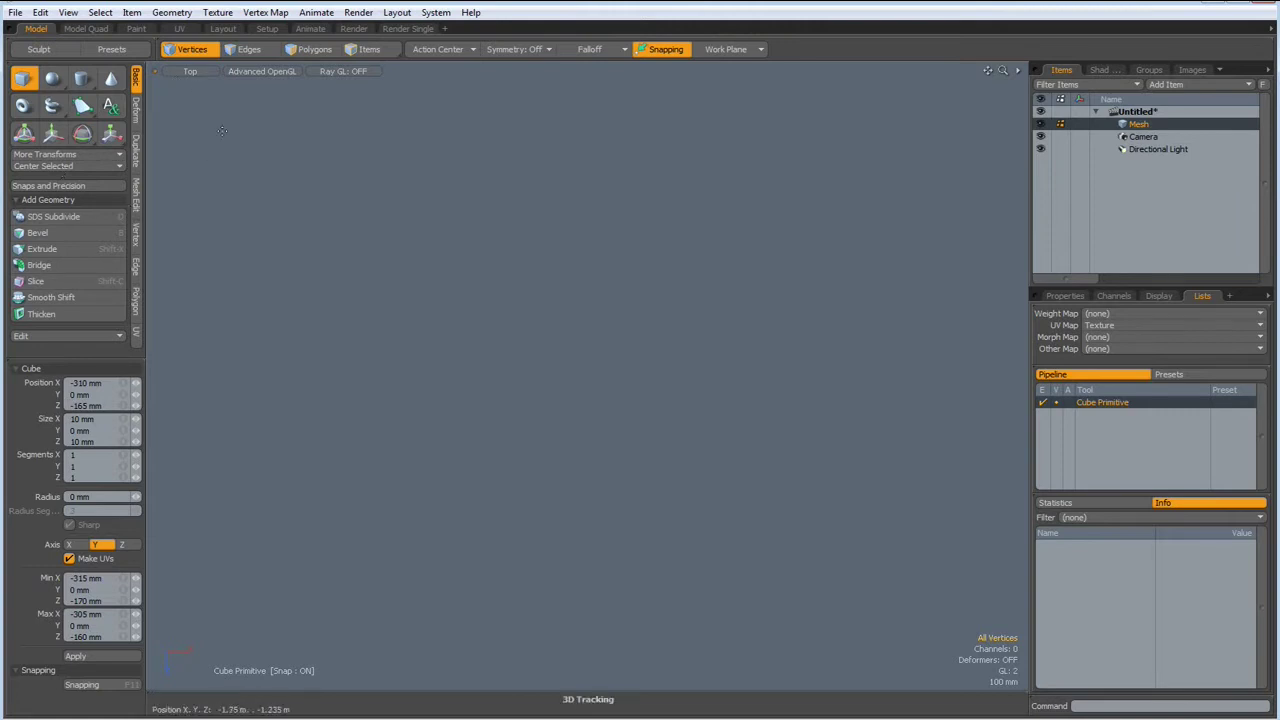
{"action": "key", "text": "a"}
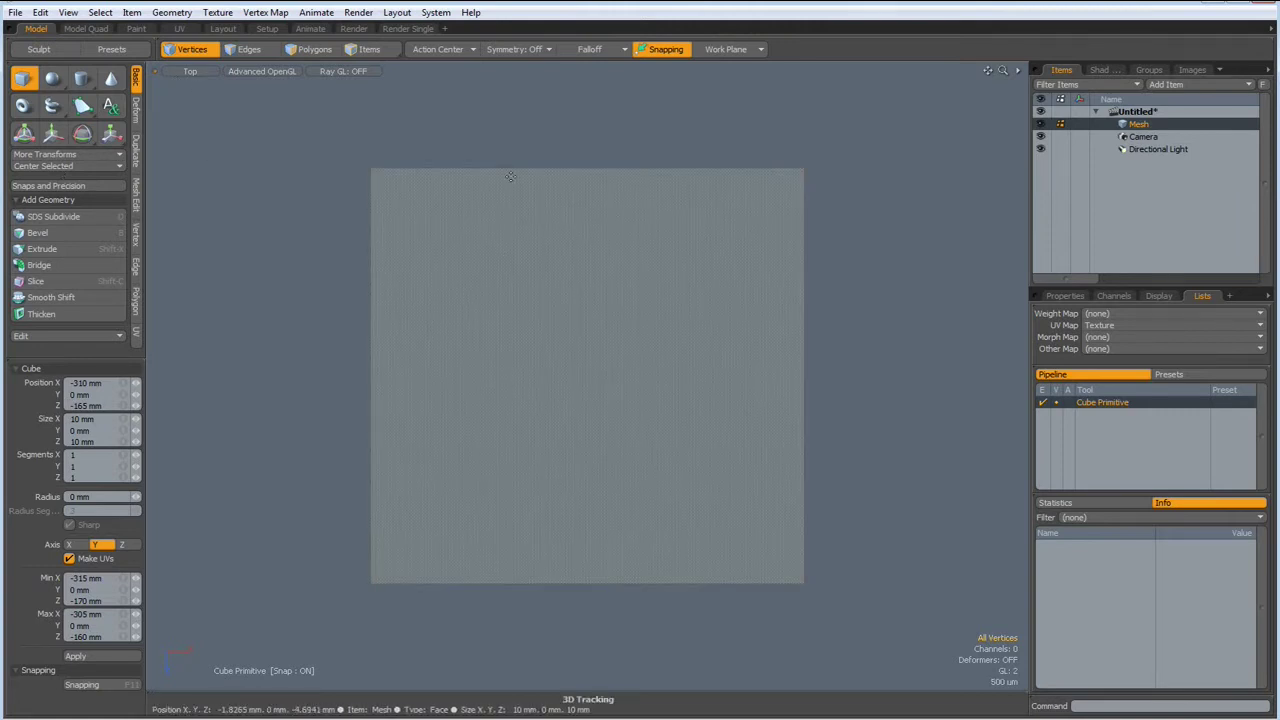
Loop-slice across the top edge with three slices, the outer ones pushed to 1.5% from the borders.
{"action": "key", "text": "2"}
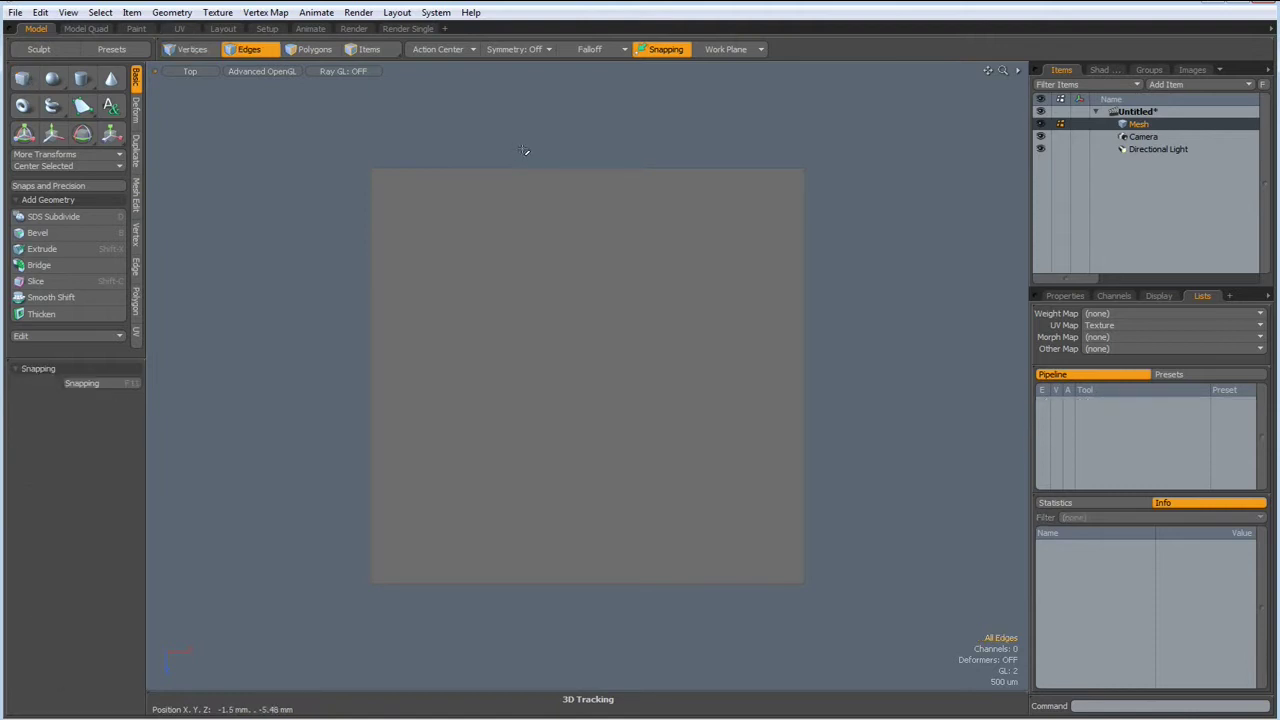
{"action": "left_click", "coordinate": [524, 168]}
{"action": "key", "text": "alt+c"}
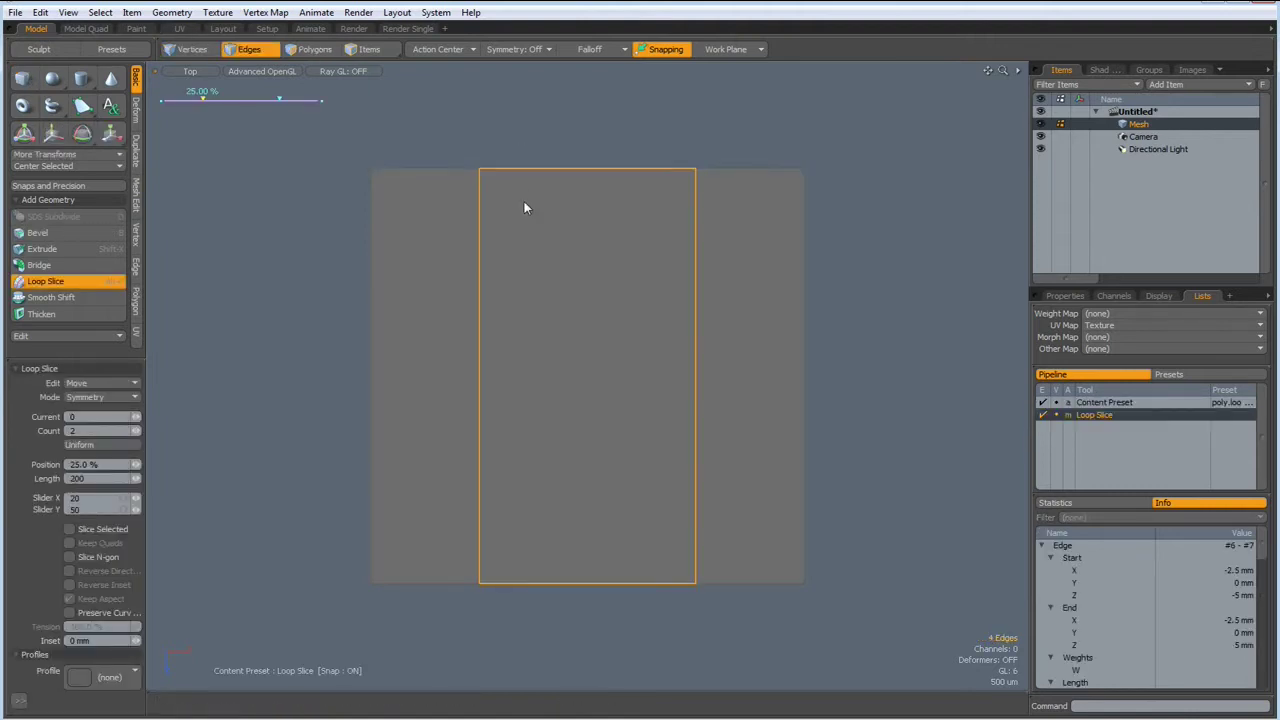
{"action": "left_click", "coordinate": [138, 429]}
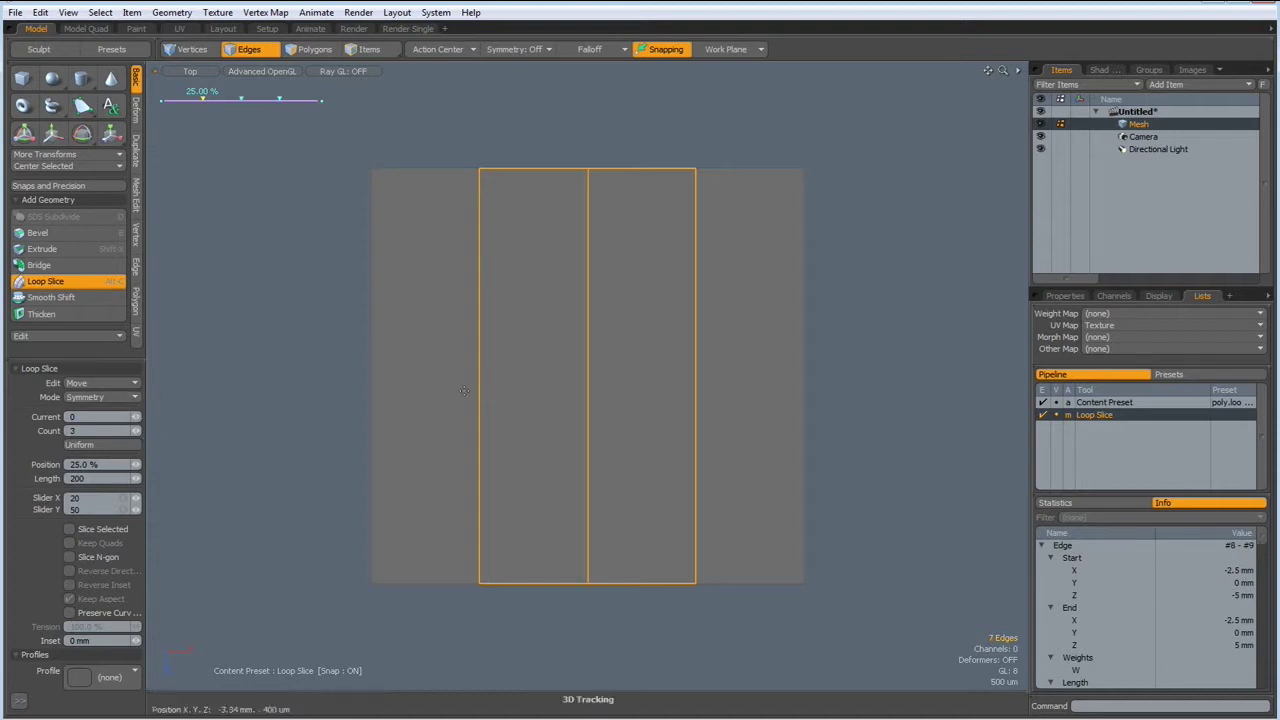
{"action": "left_click_drag", "start_coordinate": [464, 390], "coordinate": [590, 388]}
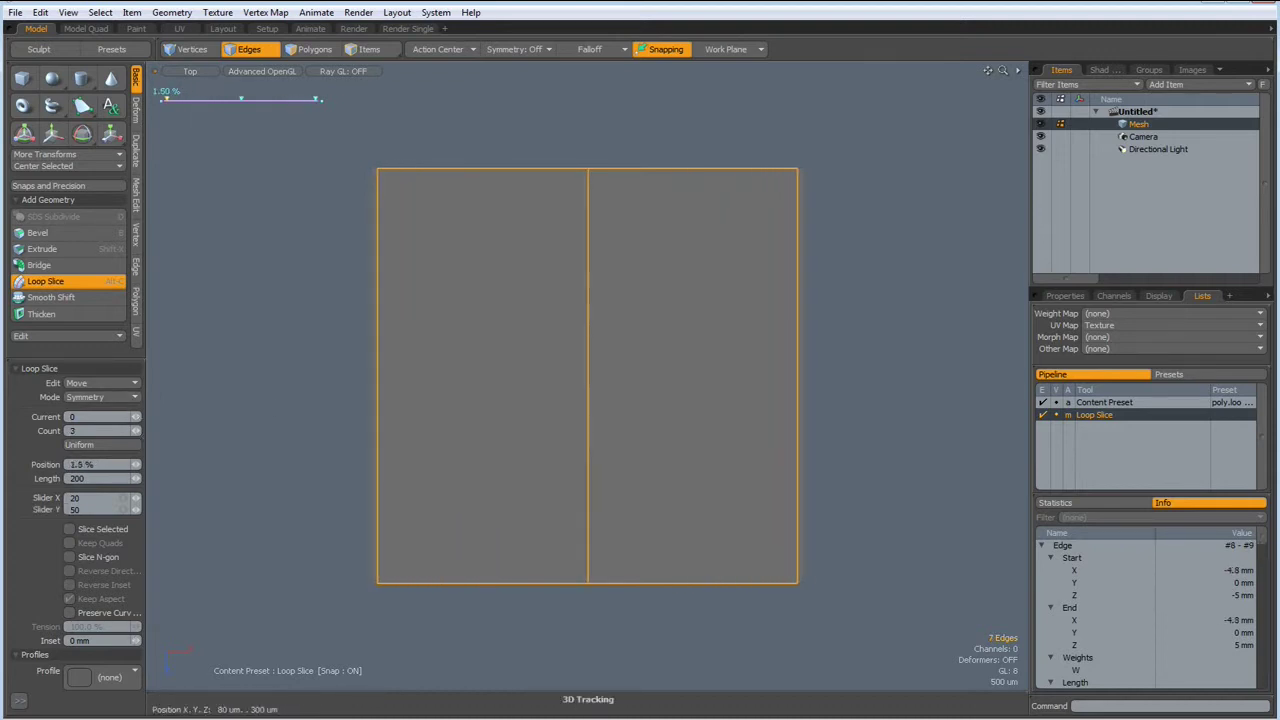
{"action": "key", "text": "q"}
Add the matching horizontal loop slices, then select the top-left quarter polygon.
{"action": "left_click", "coordinate": [376, 288]}
{"action": "key", "text": "alt+c"}
{"action": "key", "text": "q"}
{"action": "left_click", "coordinate": [244, 226]}
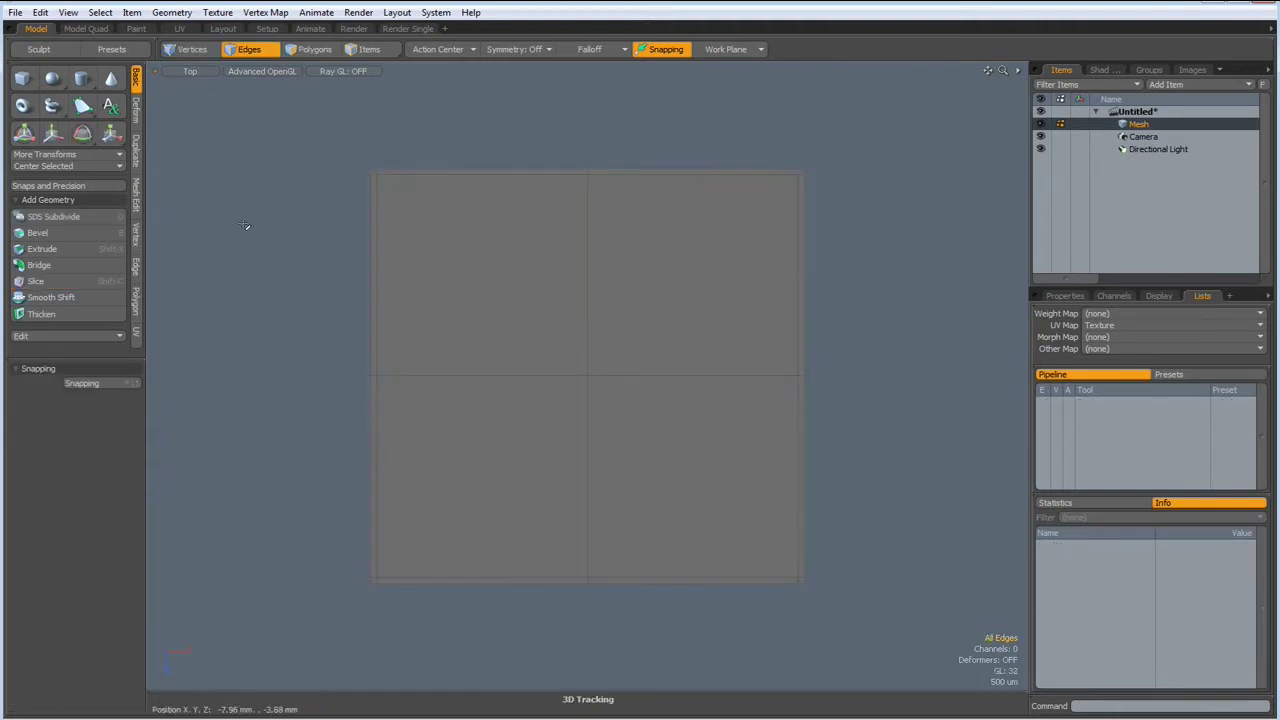
{"action": "key", "text": "3"}
{"action": "left_click", "coordinate": [537, 266]}
Adjust the quarter selection and draw a 16-sided disc with a 3 mm X radius.
{"action": "left_click_drag", "start_coordinate": [537, 266], "coordinate": [547, 439]}
{"action": "left_click", "coordinate": [547, 439], "text": "ctrl"}
{"action": "left_click", "coordinate": [82, 78]}
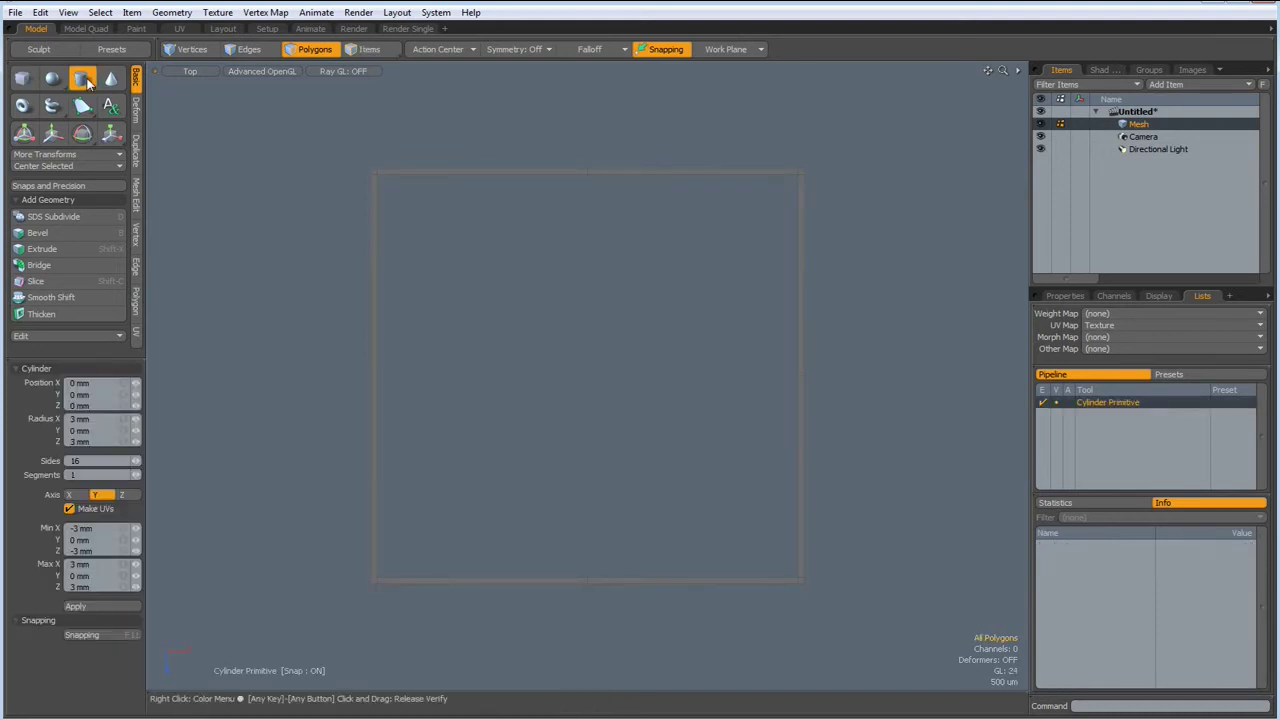
{"action": "mouse_move", "coordinate": [583, 366]}
{"action": "left_mouse_down"}
{"action": "mouse_move", "coordinate": [712, 366]}
{"action": "mouse_move", "coordinate": [712, 380]}
{"action": "left_mouse_up"}
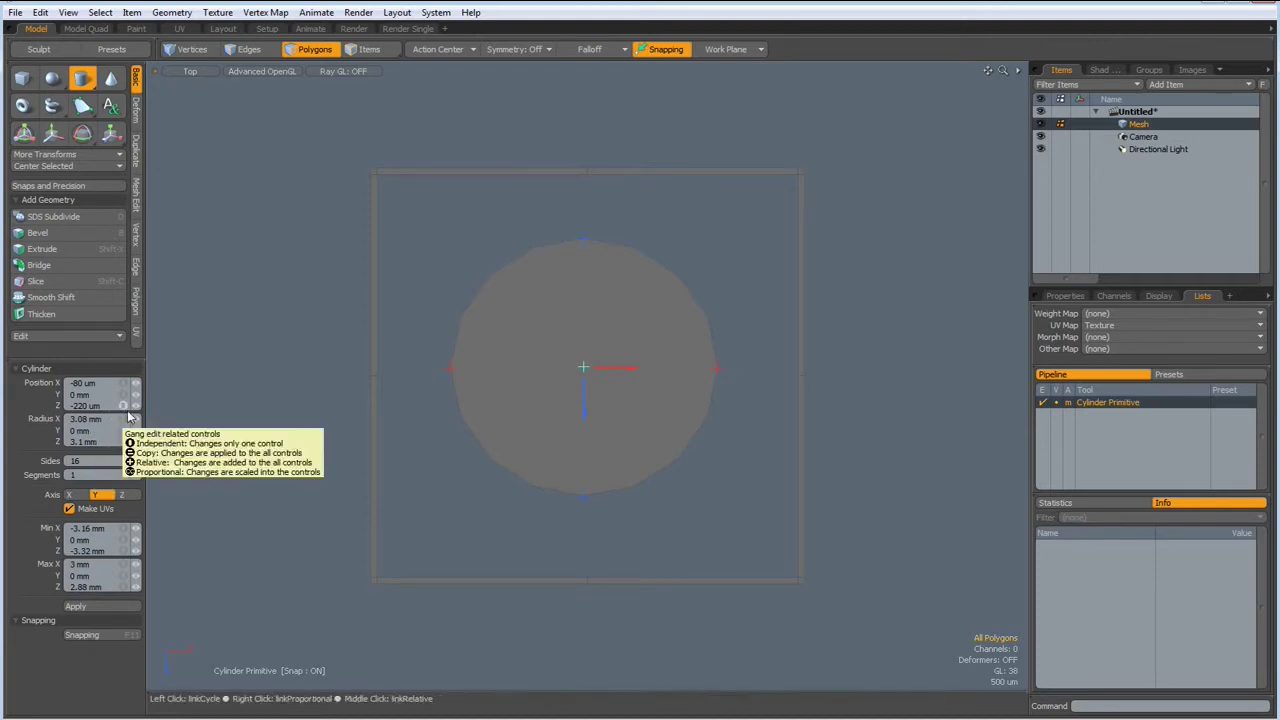
{"action": "left_click", "coordinate": [106, 419]}
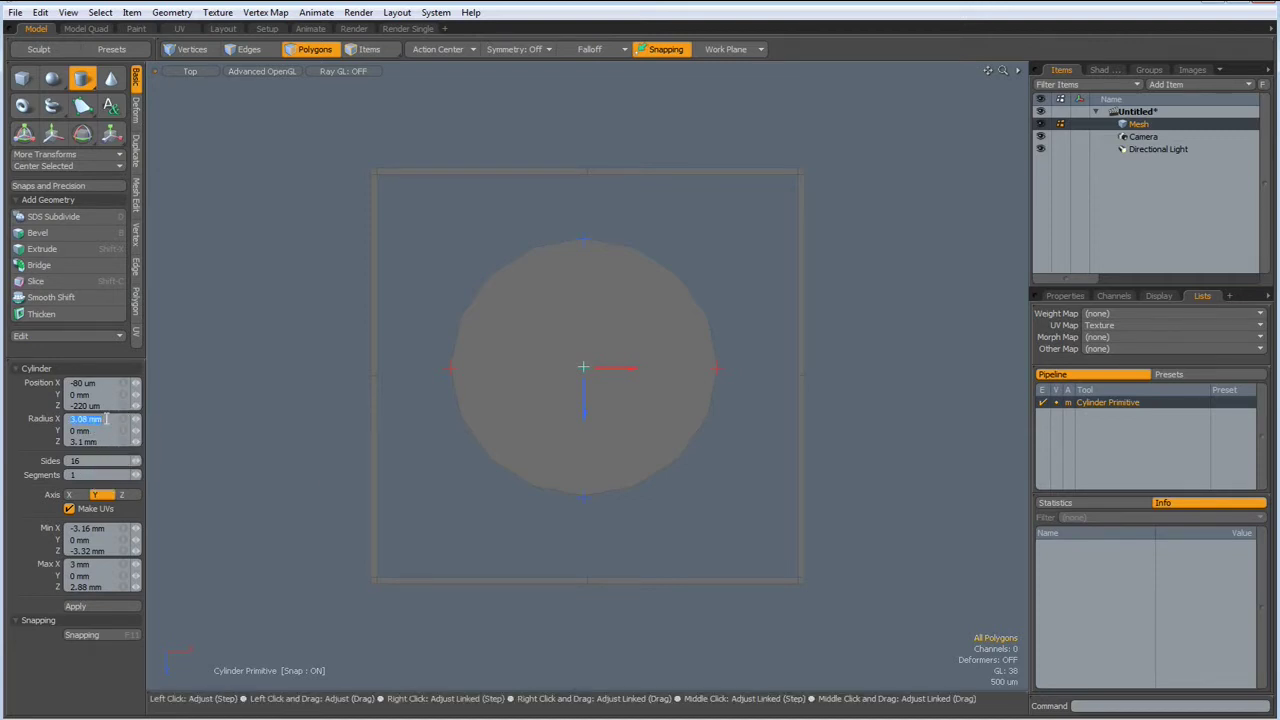
{"action": "type", "text": "3"}
{"action": "key", "text": "Tab"}
{"action": "key", "text": "Tab"}
{"action": "type", "text": "3"}
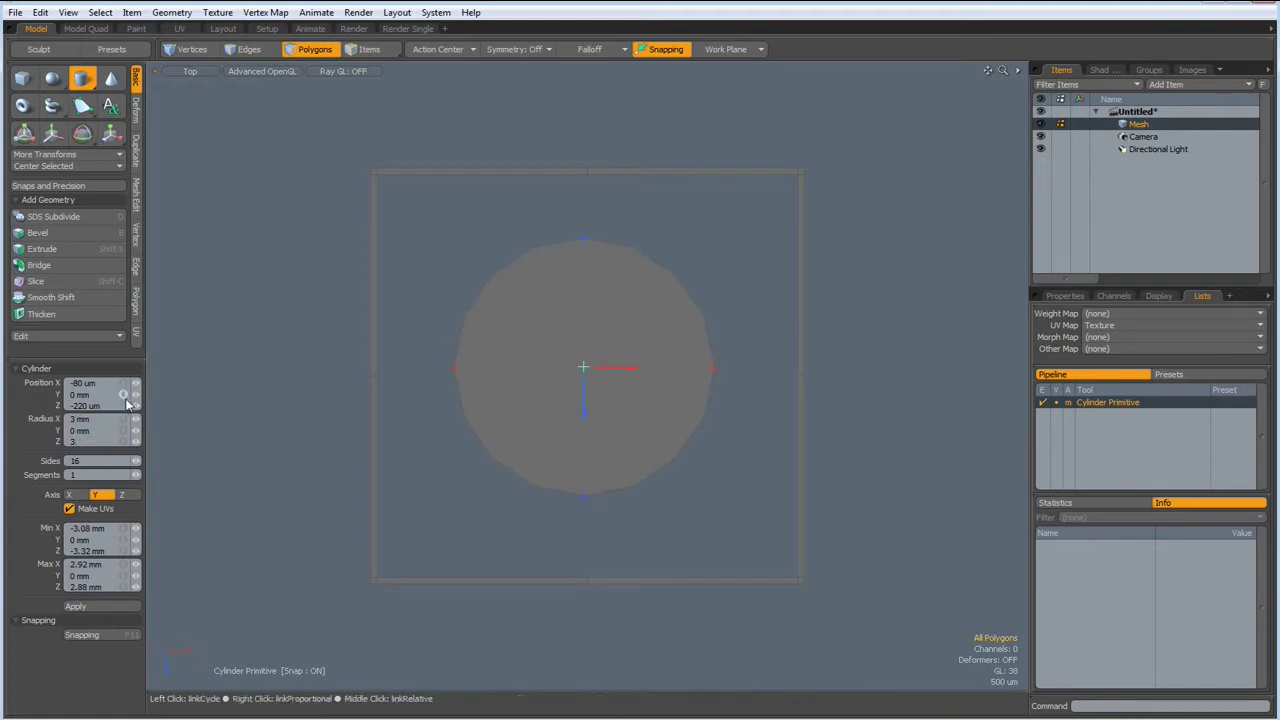
Set the disc's Z radius to 3 mm, centre it at the origin and select its face.
{"action": "left_click", "coordinate": [122, 396]}
{"action": "type", "text": "0"}
{"action": "key", "text": "Tab"}
{"action": "type", "text": "0"}
{"action": "key", "text": "Return"}
{"action": "key", "text": "space"}
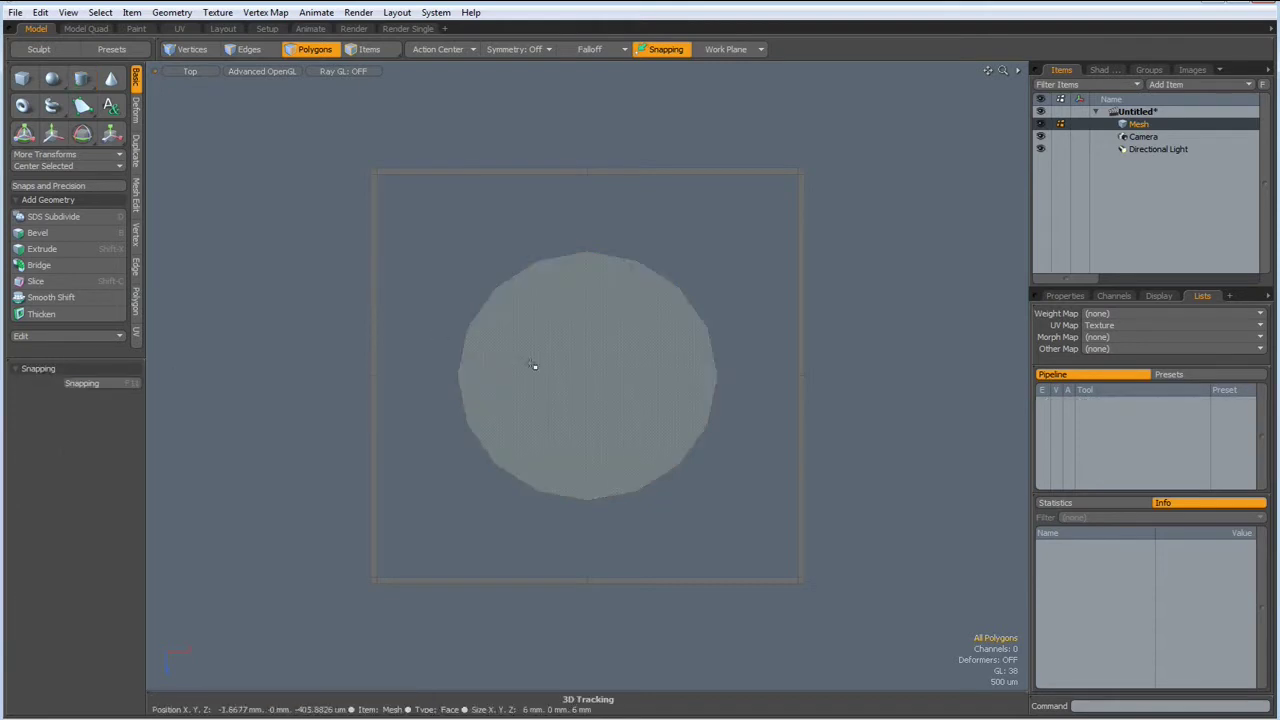
{"action": "left_click", "coordinate": [560, 369]}
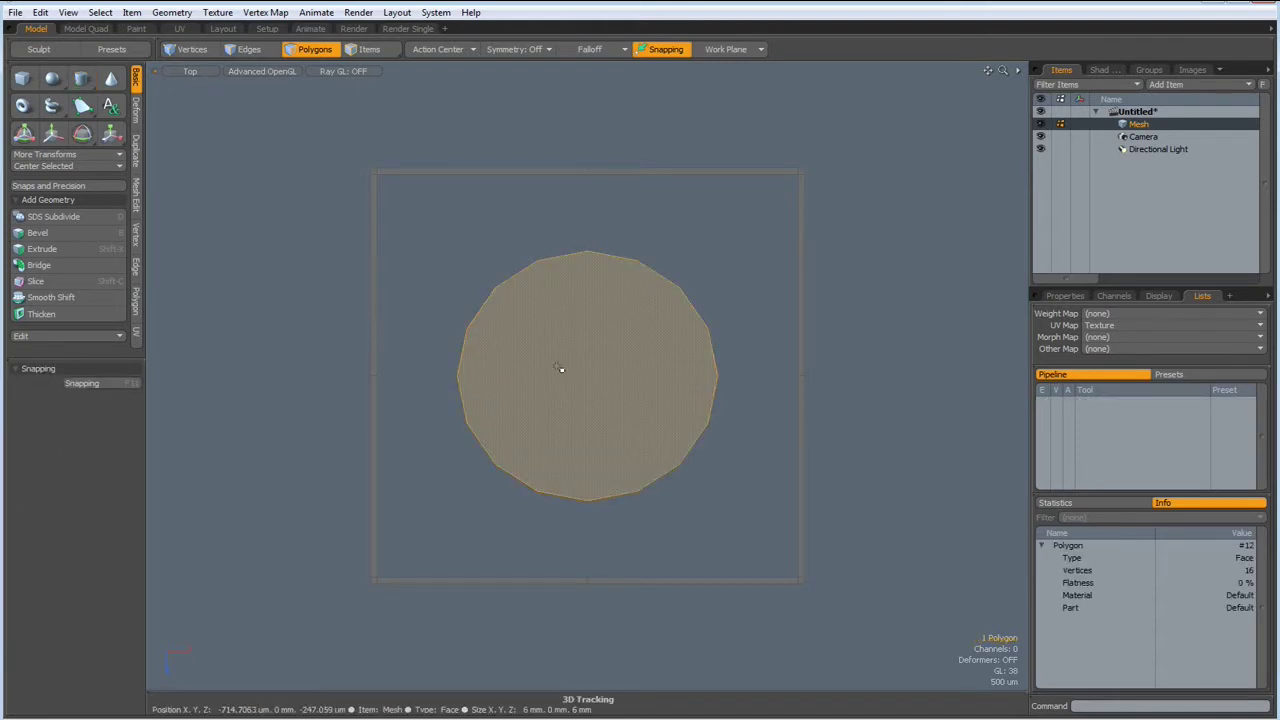
{"action": "key", "text": "b"}
Inset the disc face and delete the inner polygon, leaving a 16-segment ring.
{"action": "mouse_move", "coordinate": [606, 375]}
{"action": "left_mouse_down"}
{"action": "mouse_move", "coordinate": [675, 376]}
{"action": "mouse_move", "coordinate": [371, 374]}
{"action": "left_mouse_up"}
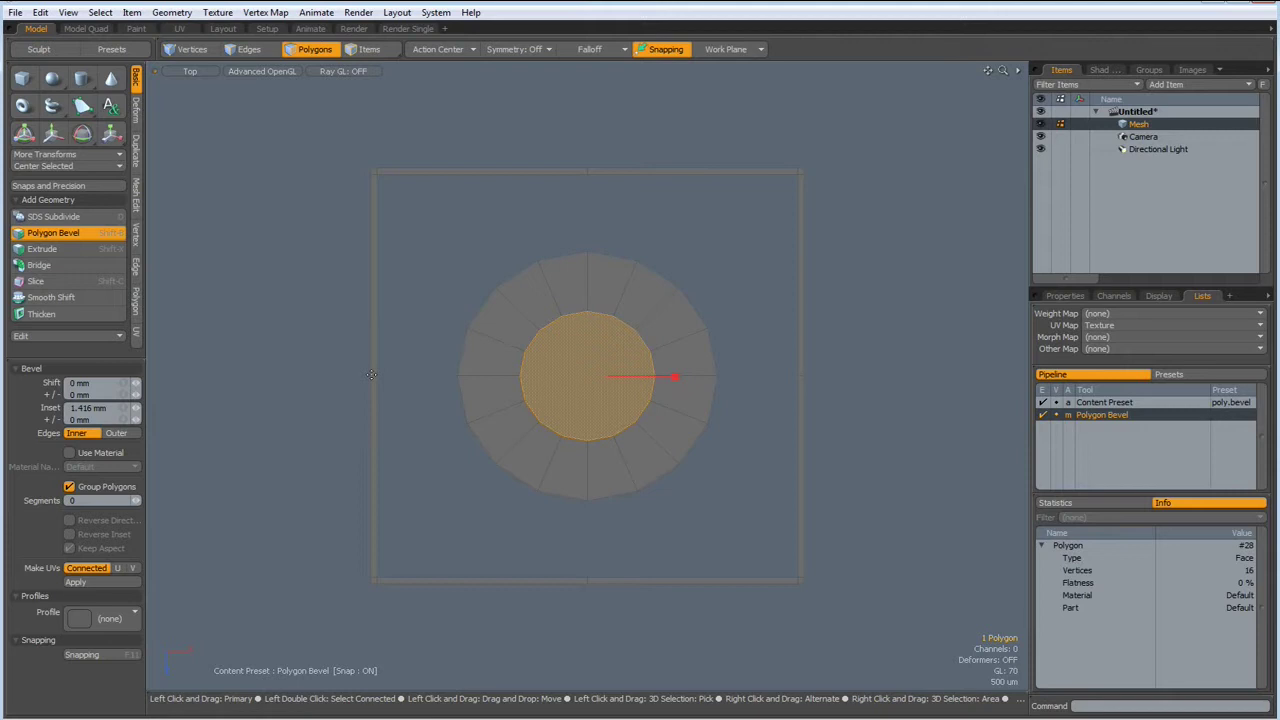
{"action": "key", "text": "Delete"}
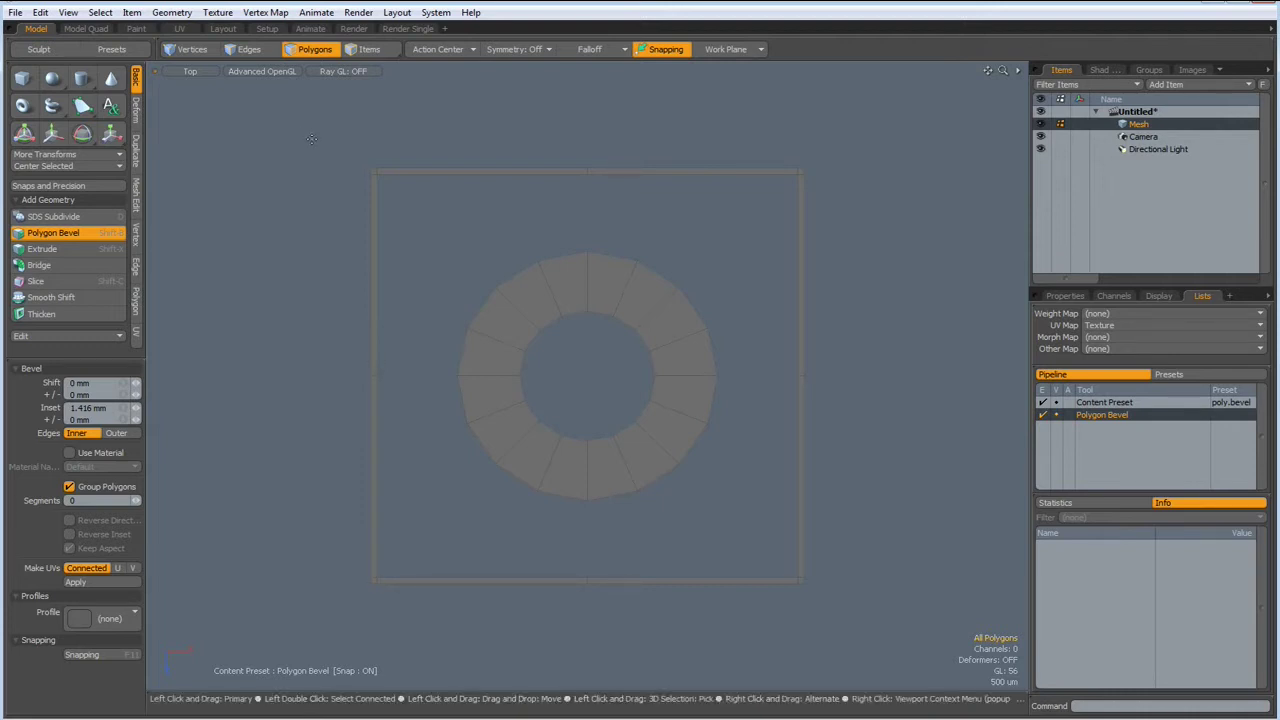
{"action": "key", "text": "q"}
{"action": "left_click_drag", "start_coordinate": [314, 140], "coordinate": [602, 391]}
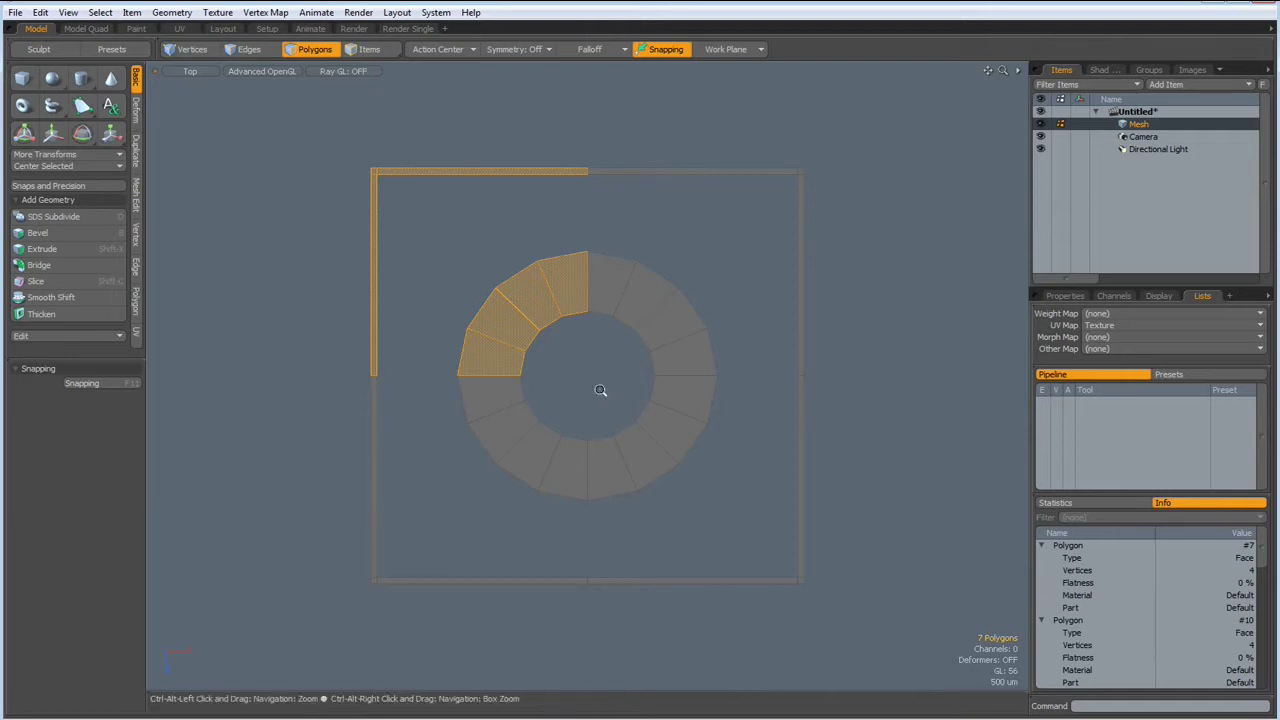
Delete everything except the top-left quarter, then select the L-shaped border strip.
{"action": "key", "text": "bracketleft"}
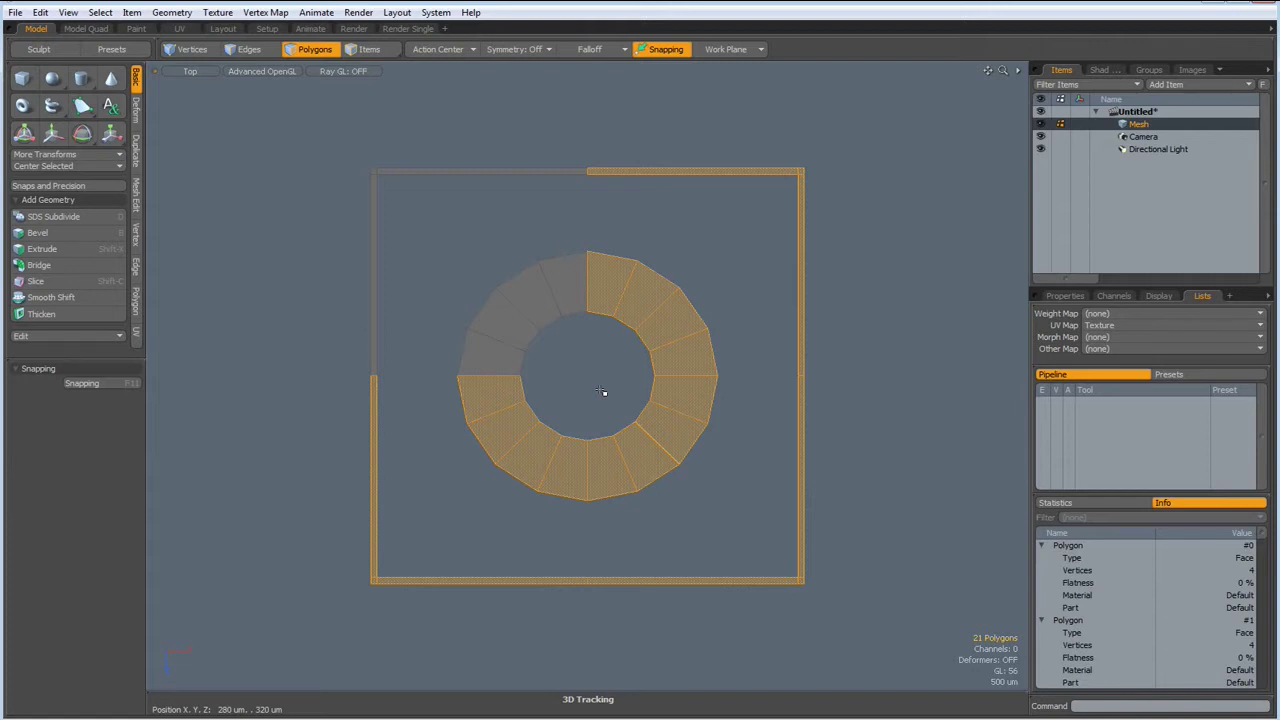
{"action": "key", "text": "Delete"}
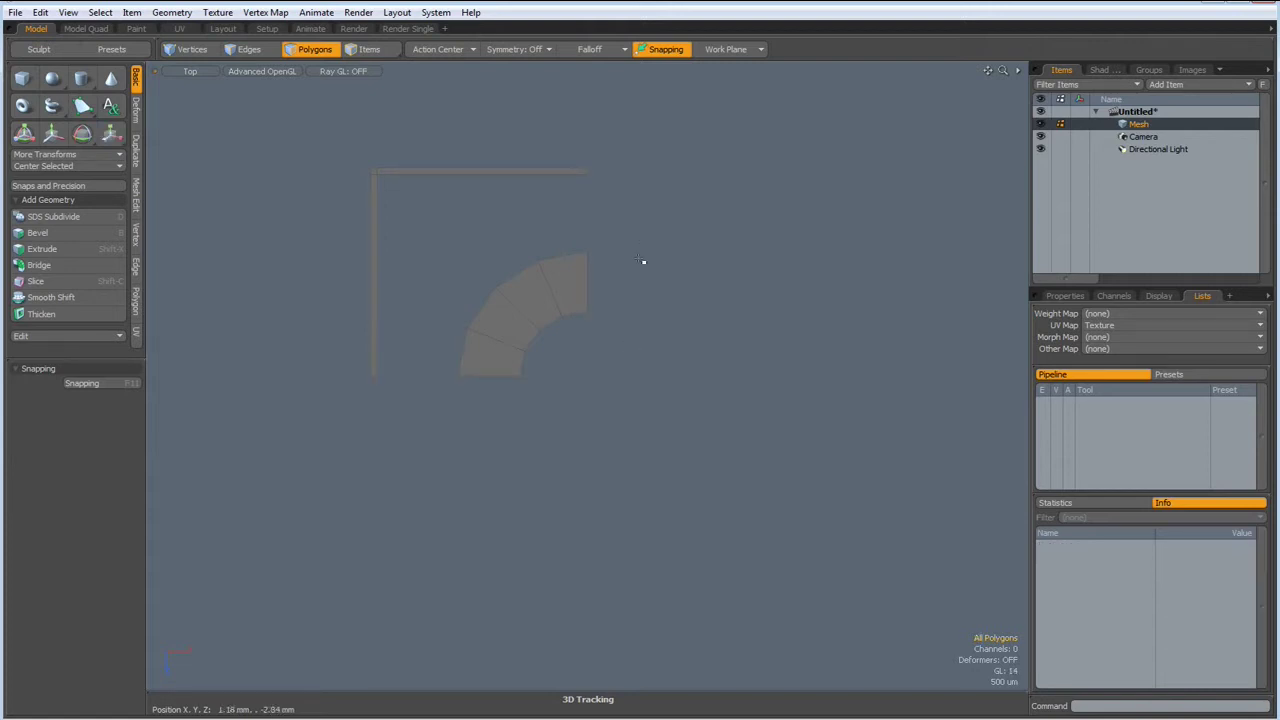
{"action": "left_click_drag", "start_coordinate": [626, 289], "coordinate": [593, 279], "text": "alt"}
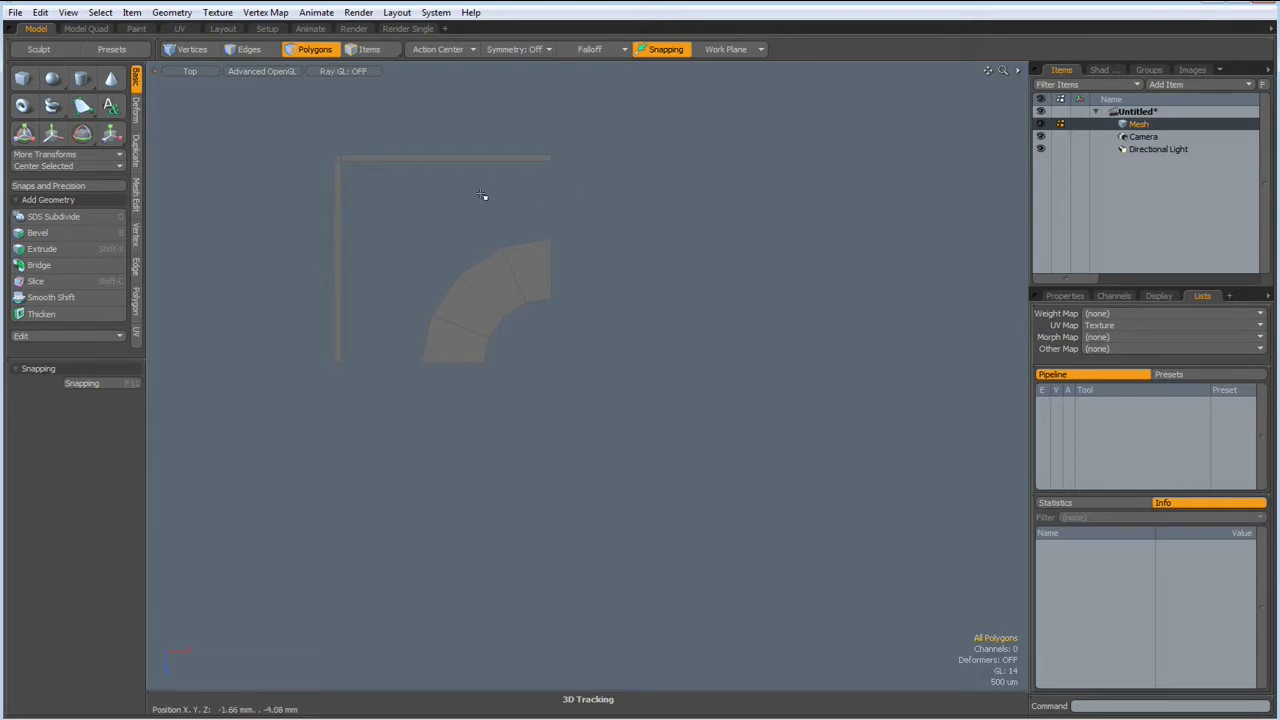
{"action": "left_click_drag", "start_coordinate": [482, 195], "coordinate": [503, 229], "text": "alt+shift"}
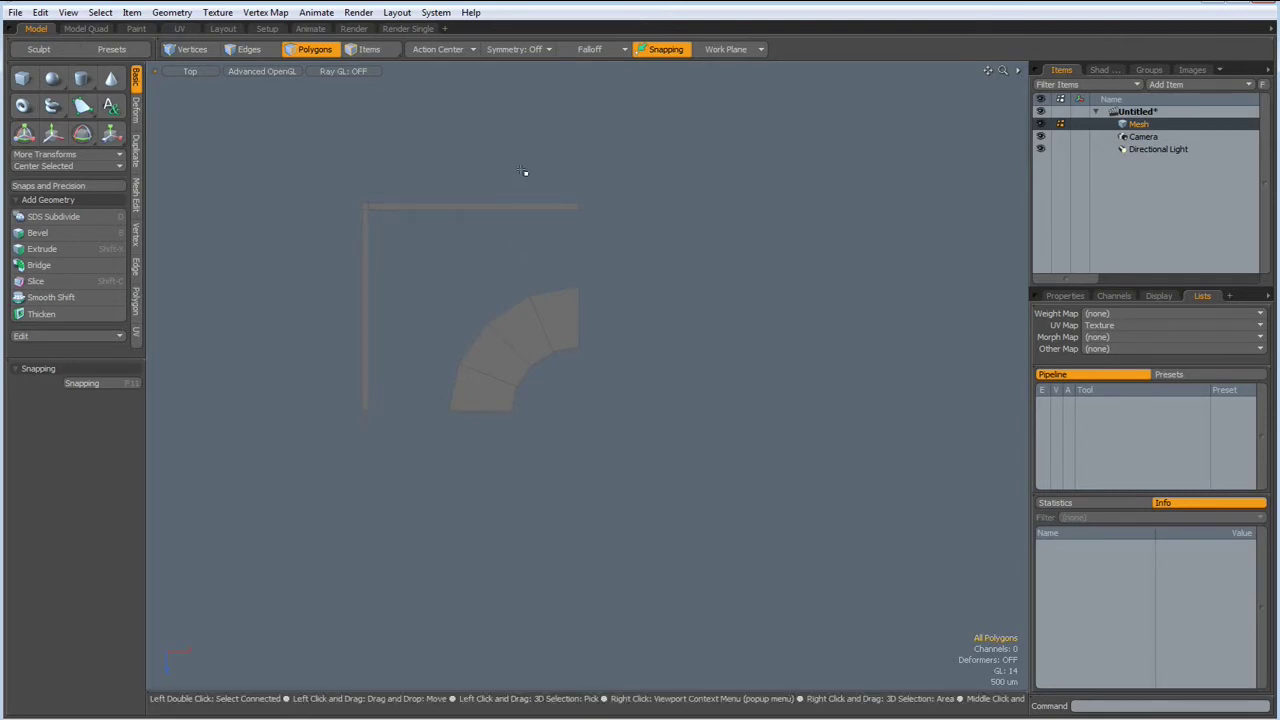
{"action": "double_click", "coordinate": [518, 208]}
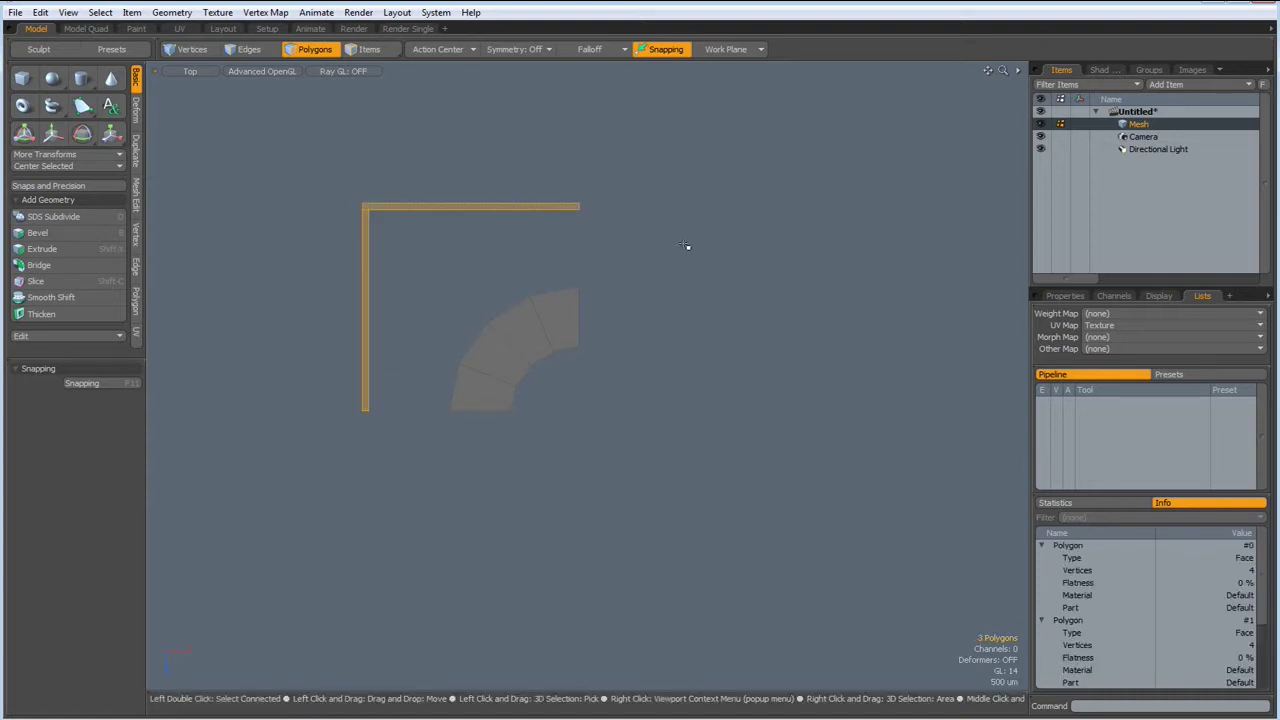
Cut vertical and horizontal slices through the border strip, aligned with the arc's ends.
{"action": "key", "text": "shift+c"}
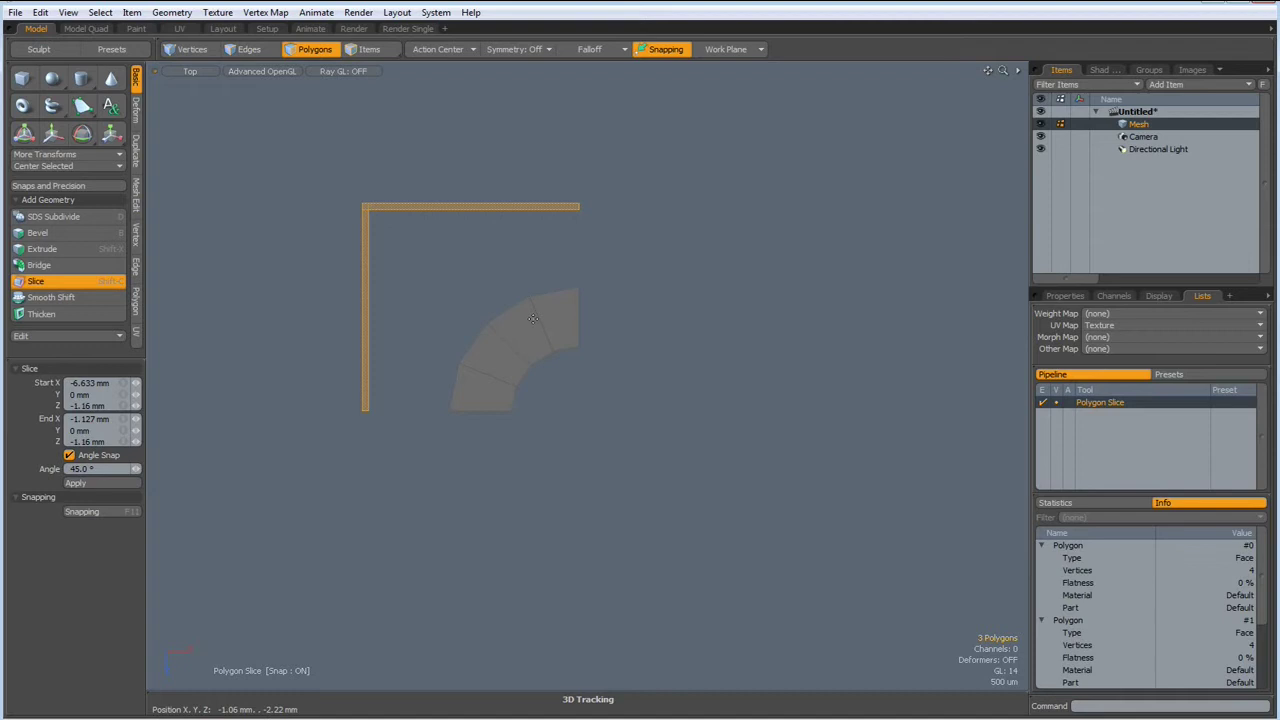
{"action": "left_click_drag", "start_coordinate": [528, 321], "coordinate": [528, 115]}
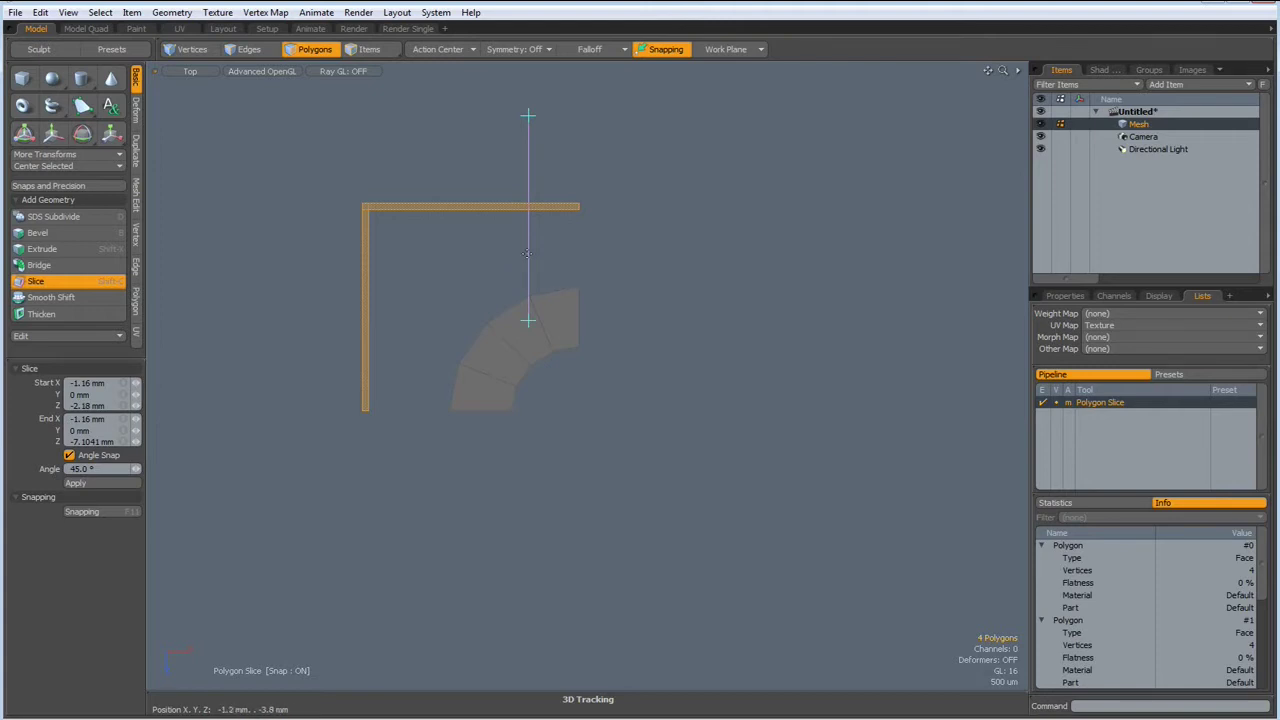
{"action": "left_click_drag", "start_coordinate": [527, 243], "coordinate": [486, 243]}
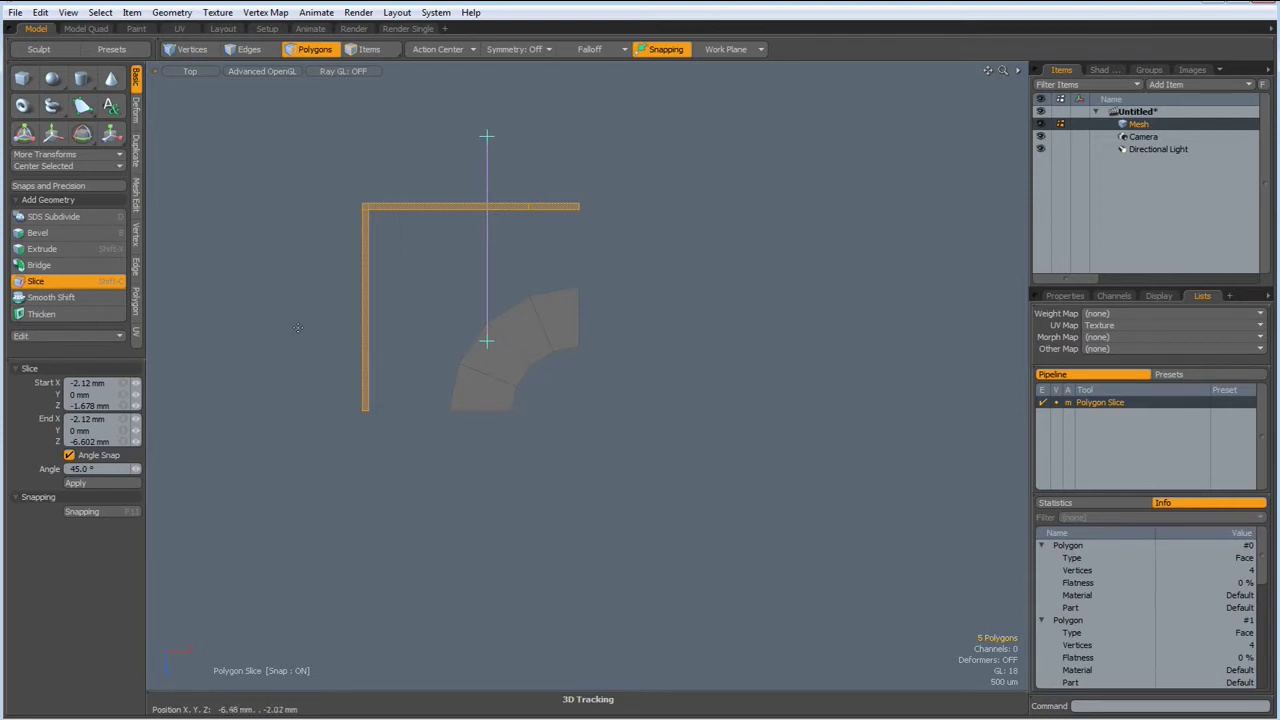
{"action": "key", "text": "alt"}
{"action": "left_click_drag", "start_coordinate": [257, 341], "coordinate": [535, 341]}
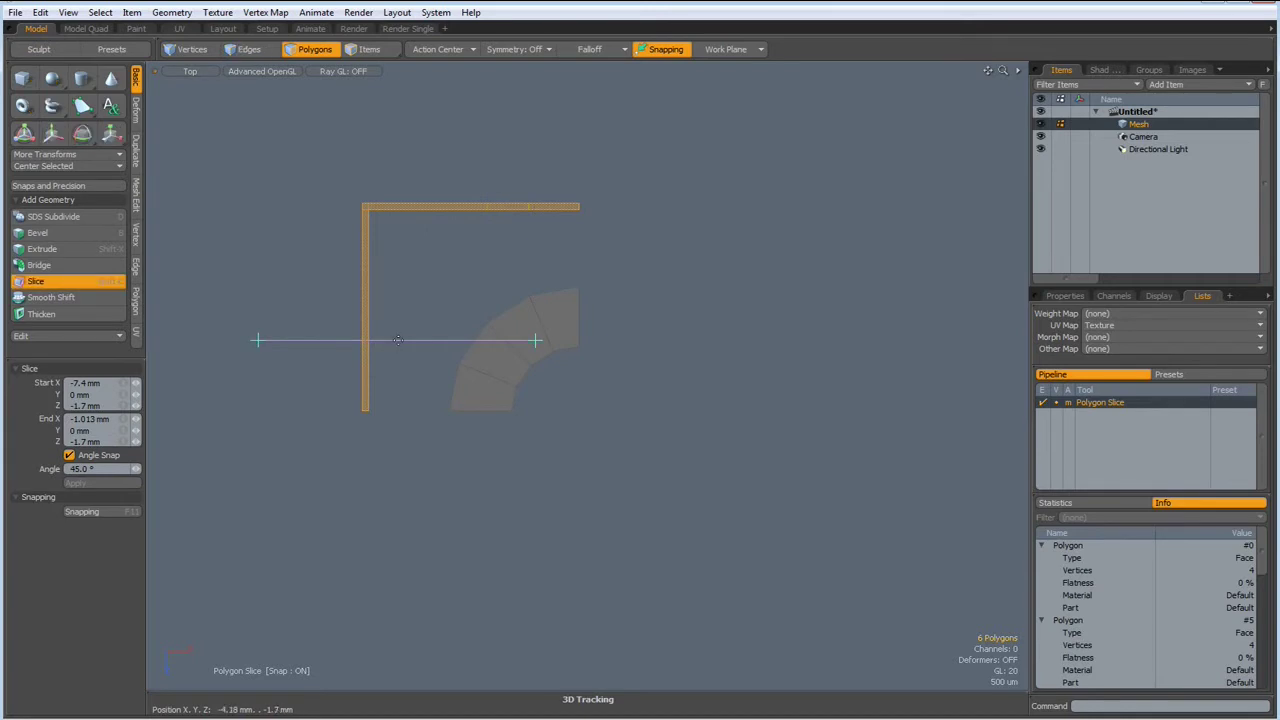
{"action": "mouse_move", "coordinate": [405, 341]}
{"action": "left_mouse_down"}
{"action": "mouse_move", "coordinate": [405, 321]}
{"action": "mouse_move", "coordinate": [414, 363]}
{"action": "left_mouse_up"}
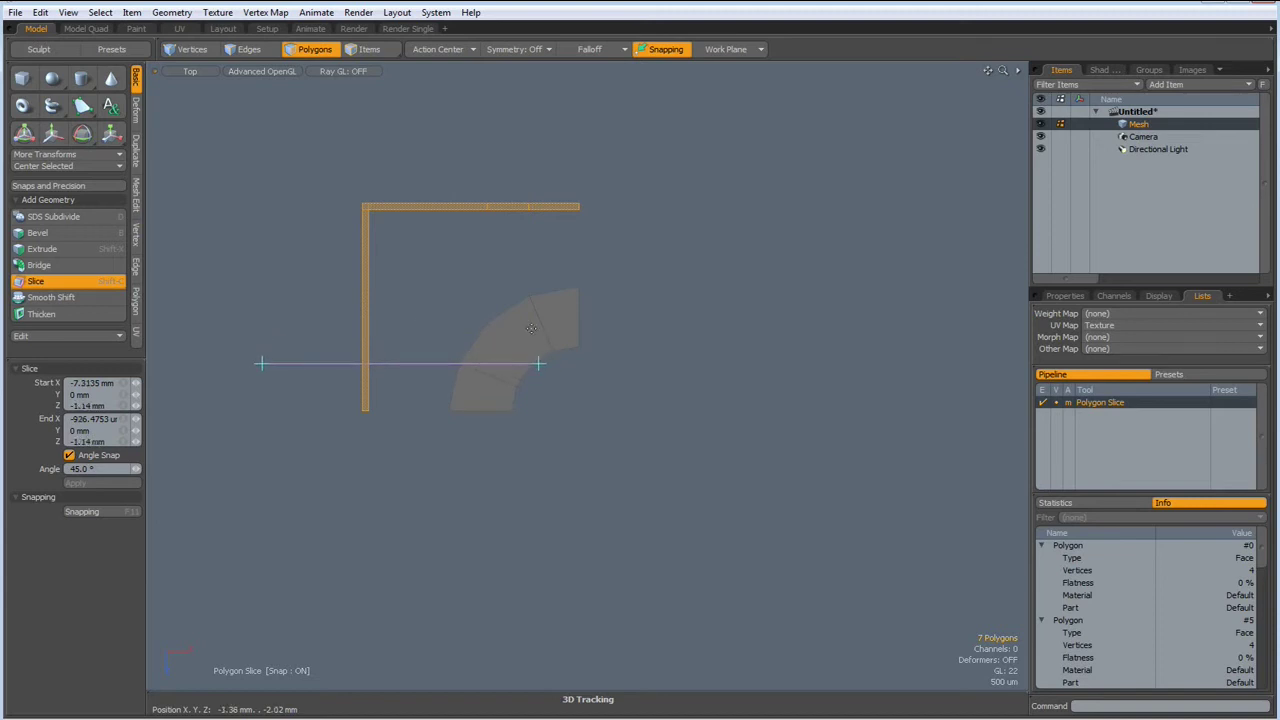
{"action": "key", "text": "q"}
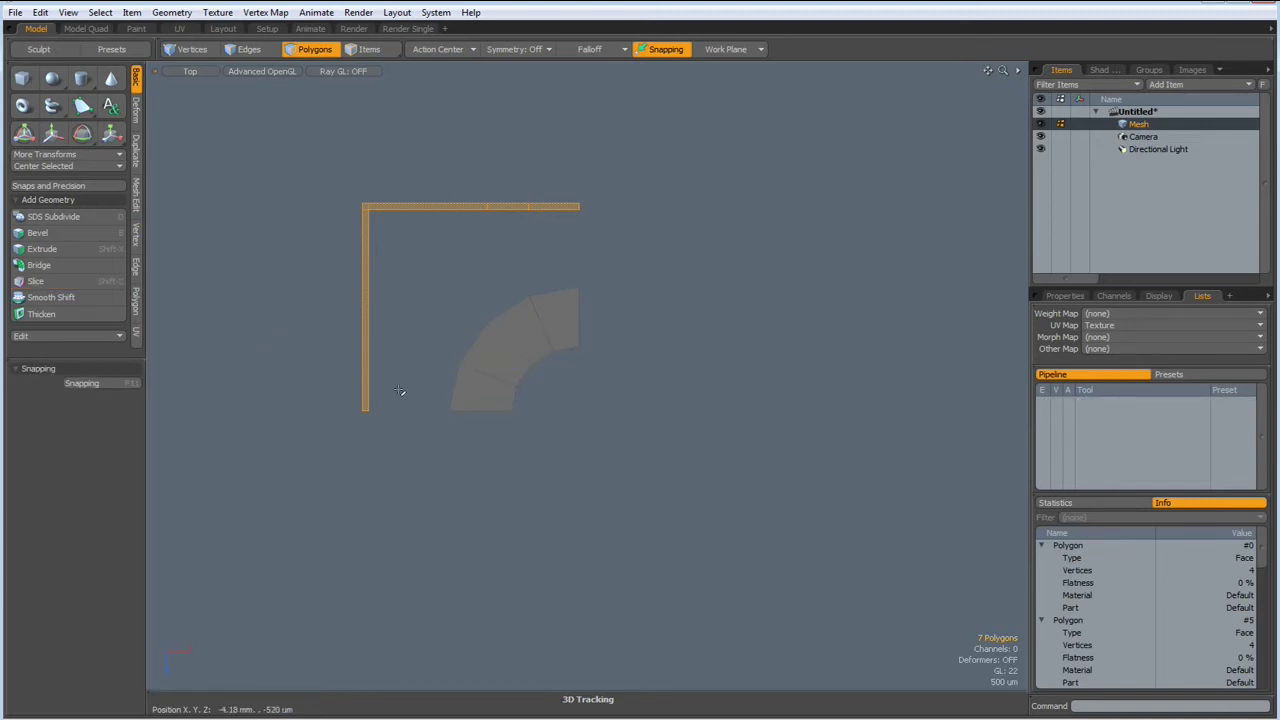
Bridge the strip's lower and short edges to the arc's left edges.
{"action": "key", "text": "2"}
{"action": "left_click", "coordinate": [375, 389]}
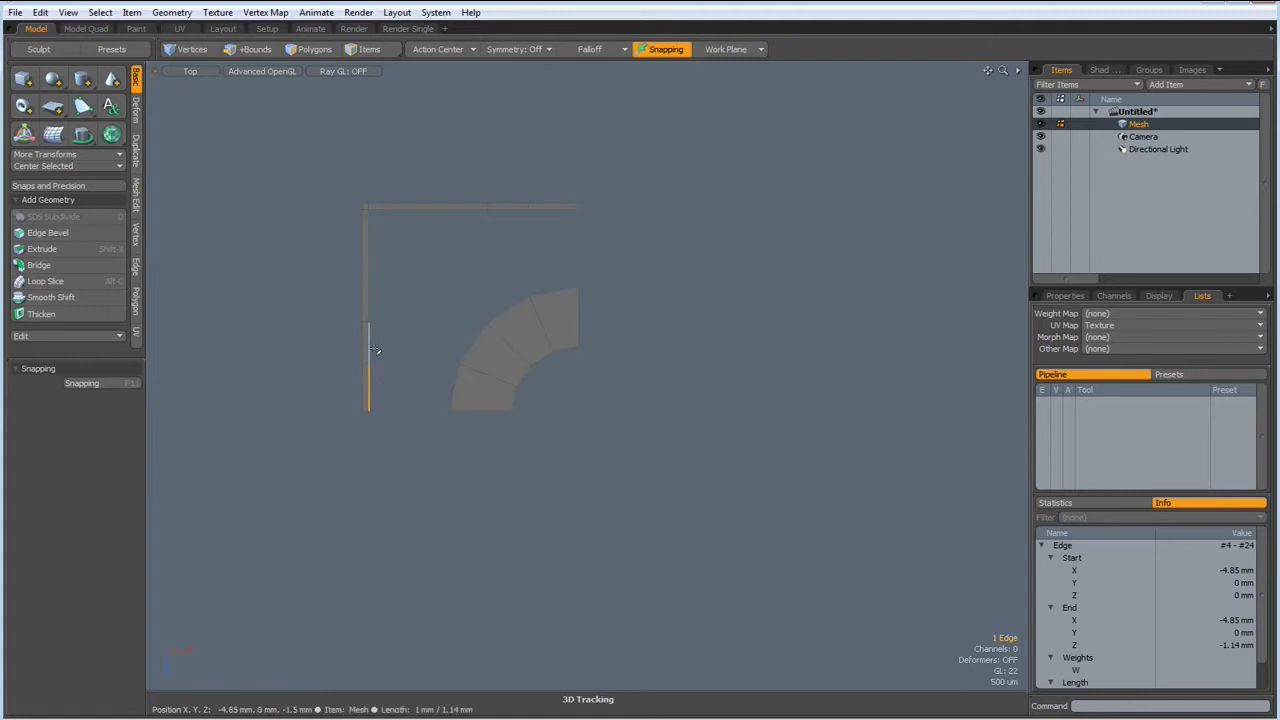
{"action": "left_click", "coordinate": [372, 345], "text": "shift"}
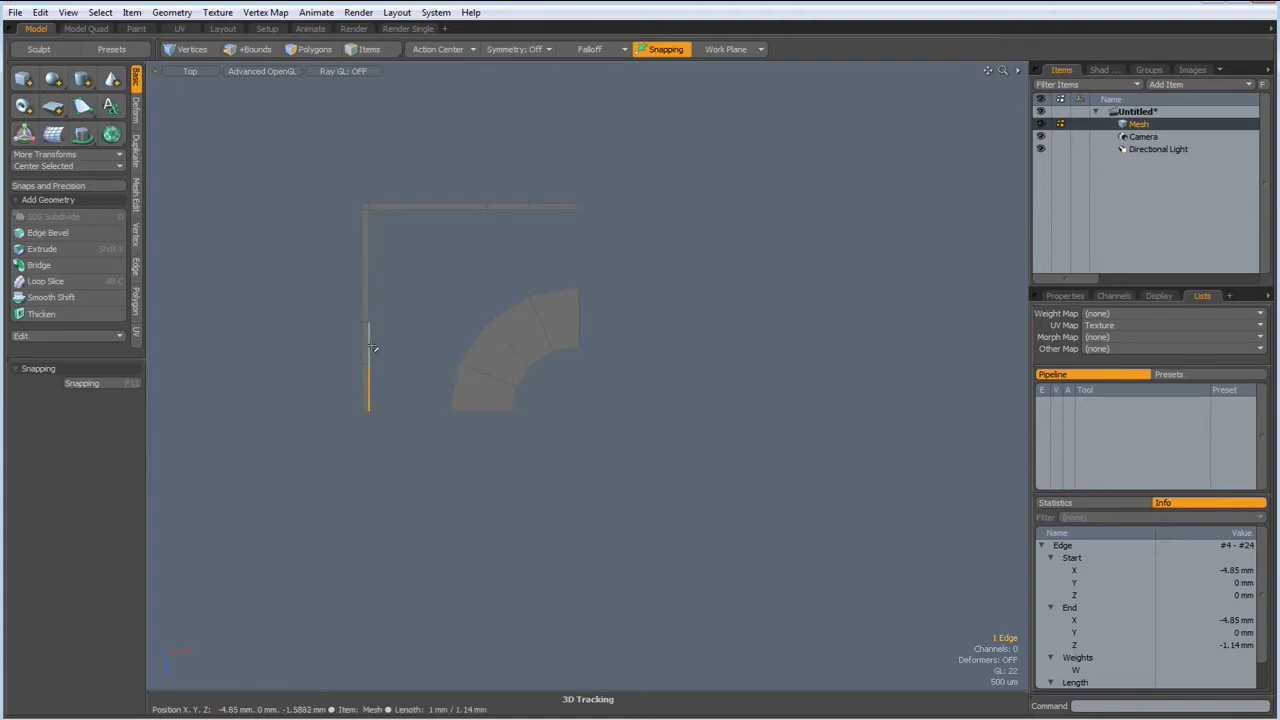
{"action": "left_click", "coordinate": [472, 343], "text": "shift"}
{"action": "left_click", "coordinate": [453, 385], "text": "shift"}
{"action": "left_click", "coordinate": [136, 265]}
{"action": "left_click", "coordinate": [60, 152]}
{"action": "key", "text": "space"}
Bridge the strip's top edges to the arc's angled edges.
{"action": "left_click", "coordinate": [510, 210]}
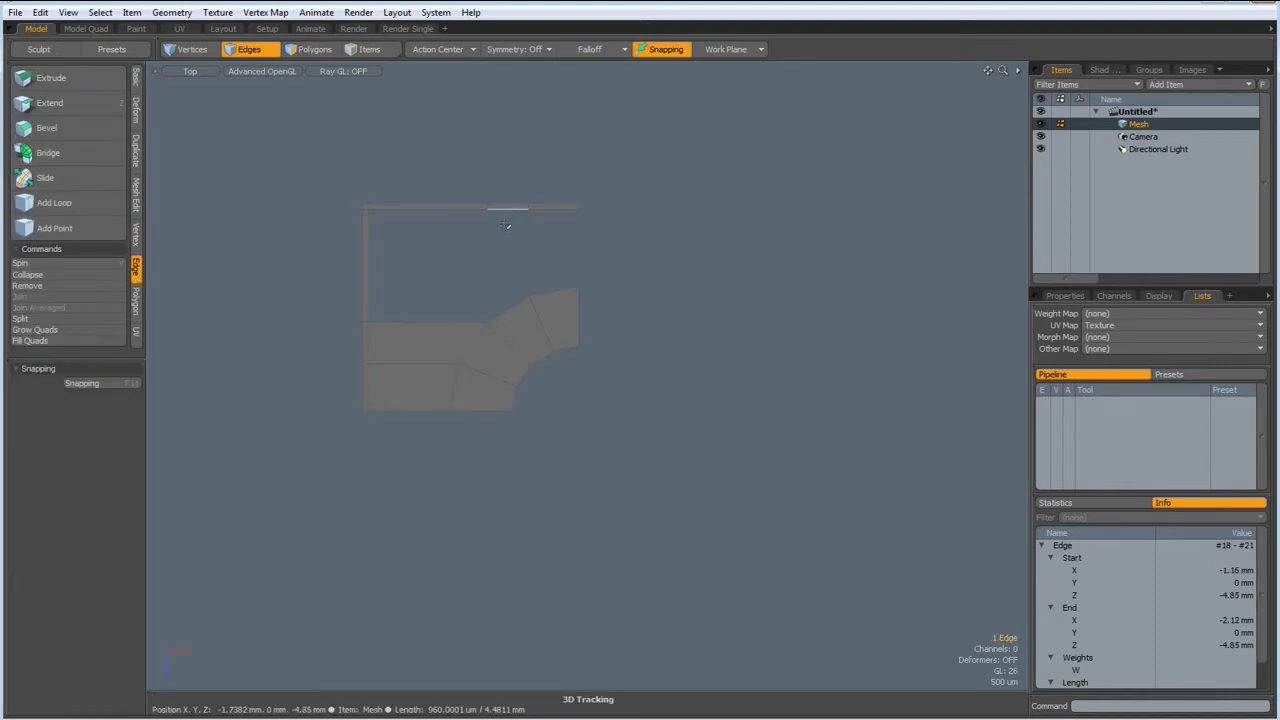
{"action": "left_click", "coordinate": [557, 210], "text": "shift"}
{"action": "left_click", "coordinate": [556, 288], "text": "shift"}
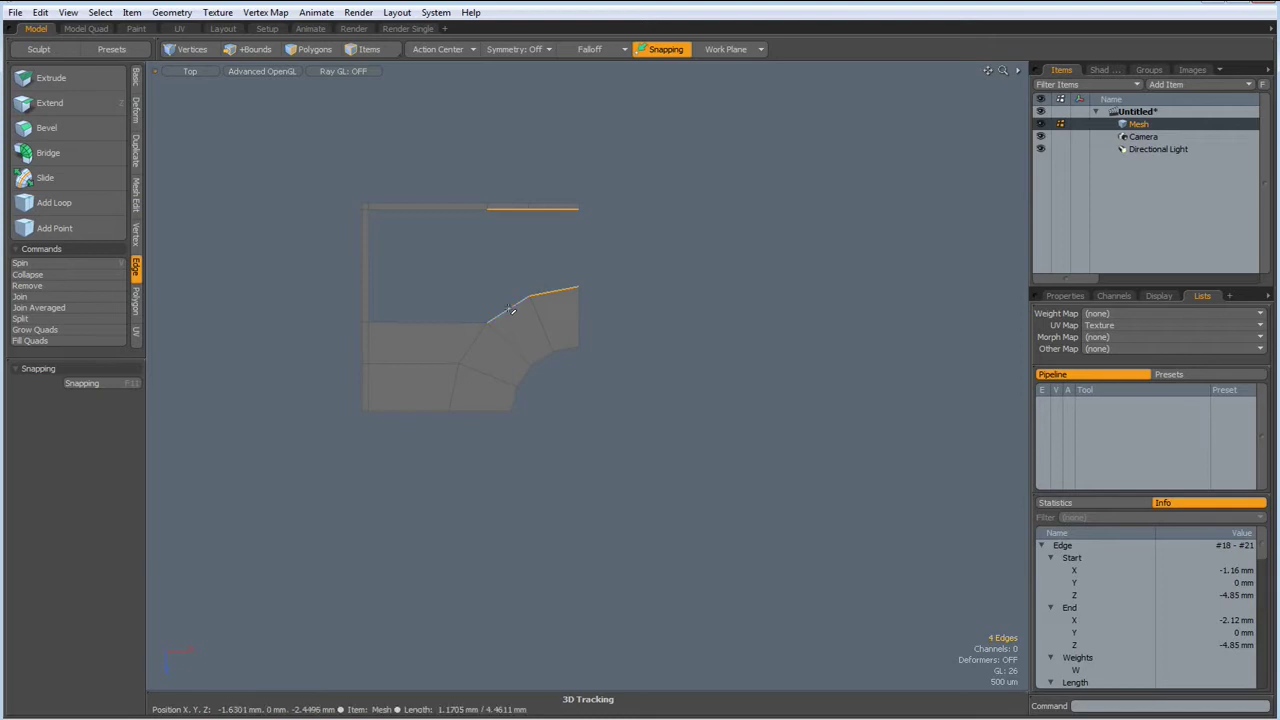
{"action": "key", "text": "2"}
{"action": "left_click", "coordinate": [57, 158]}
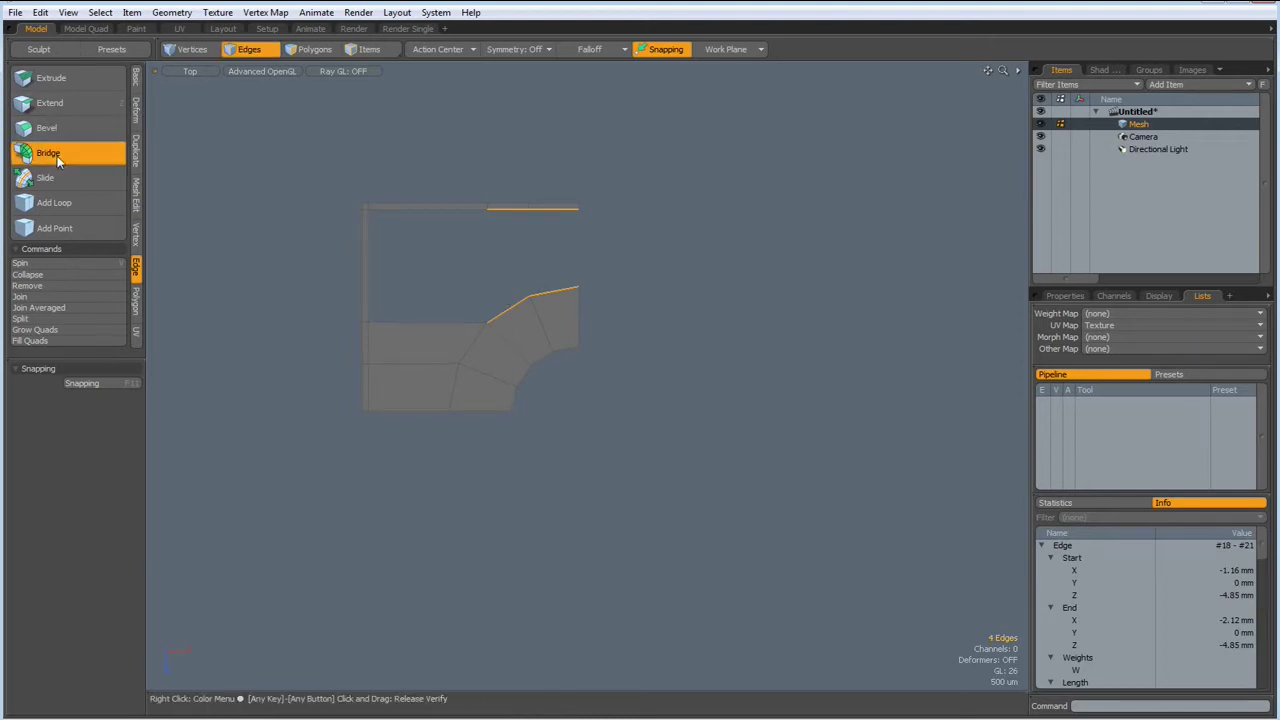
{"action": "key", "text": "space"}
{"action": "left_click", "coordinate": [489, 257]}
{"action": "double_click", "coordinate": [489, 257]}
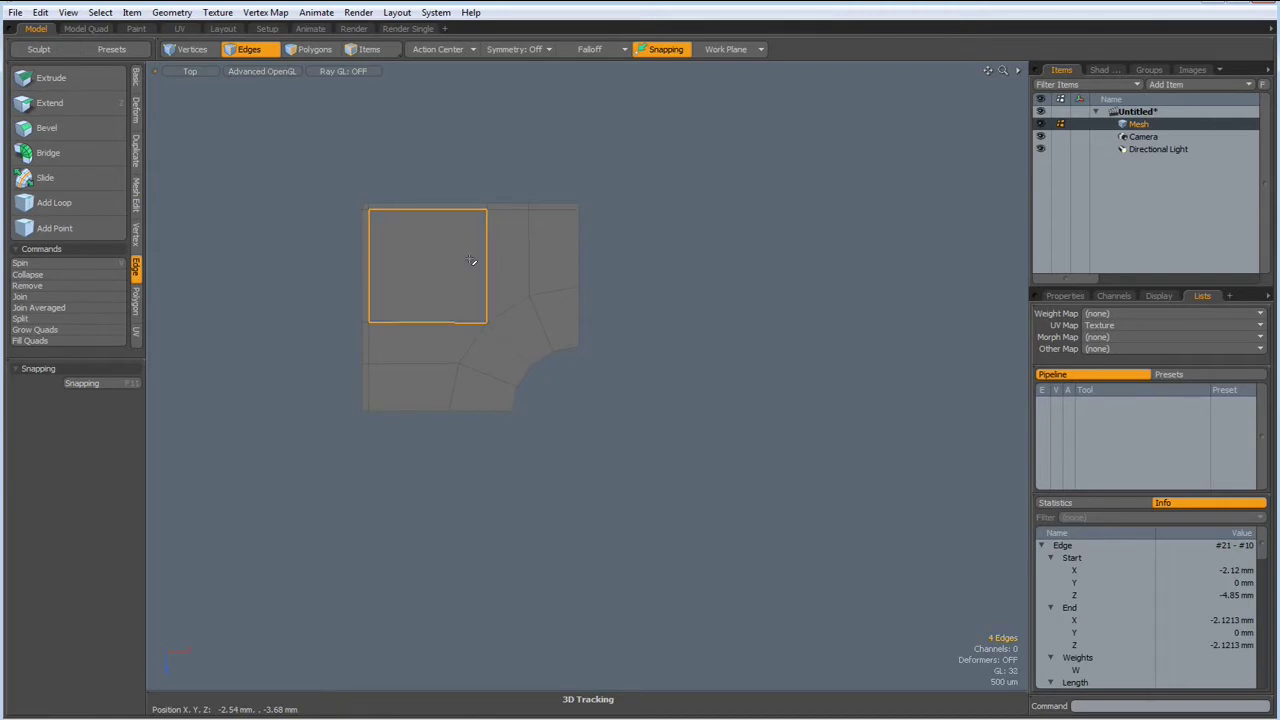
{"action": "left_click", "coordinate": [641, 254]}
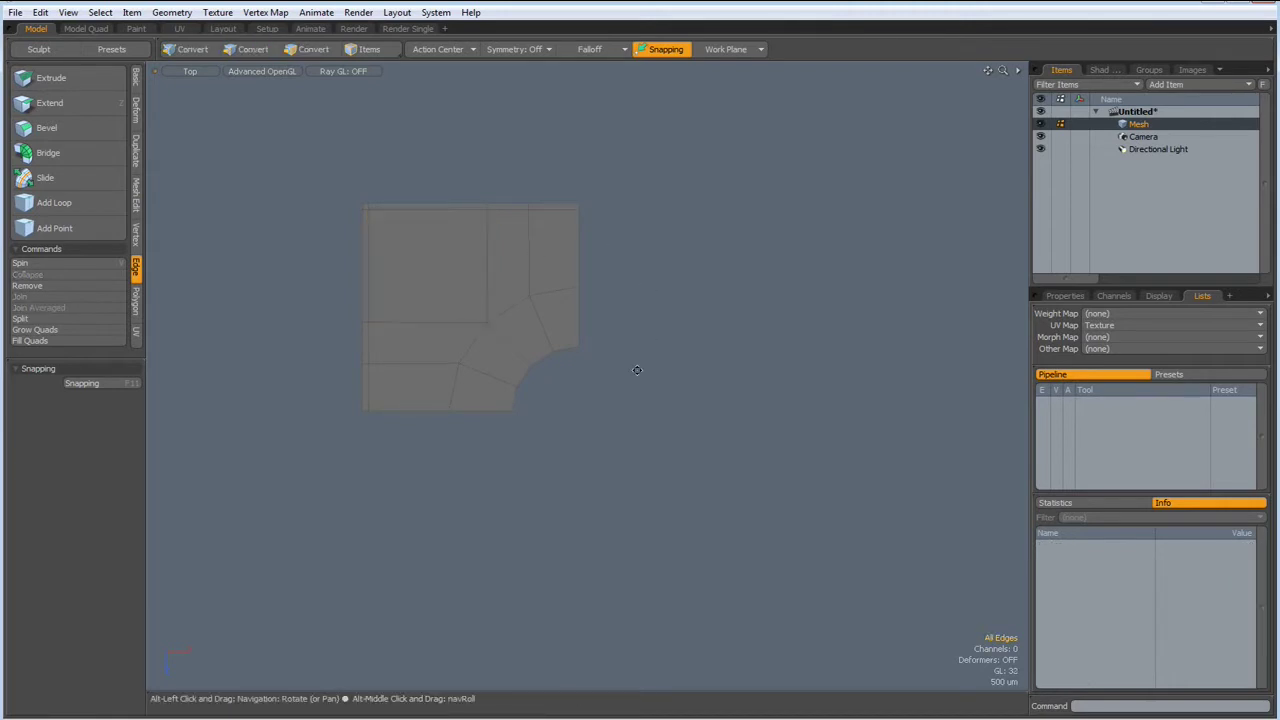
{"action": "left_click_drag", "start_coordinate": [634, 363], "coordinate": [606, 331], "text": "alt+shift"}
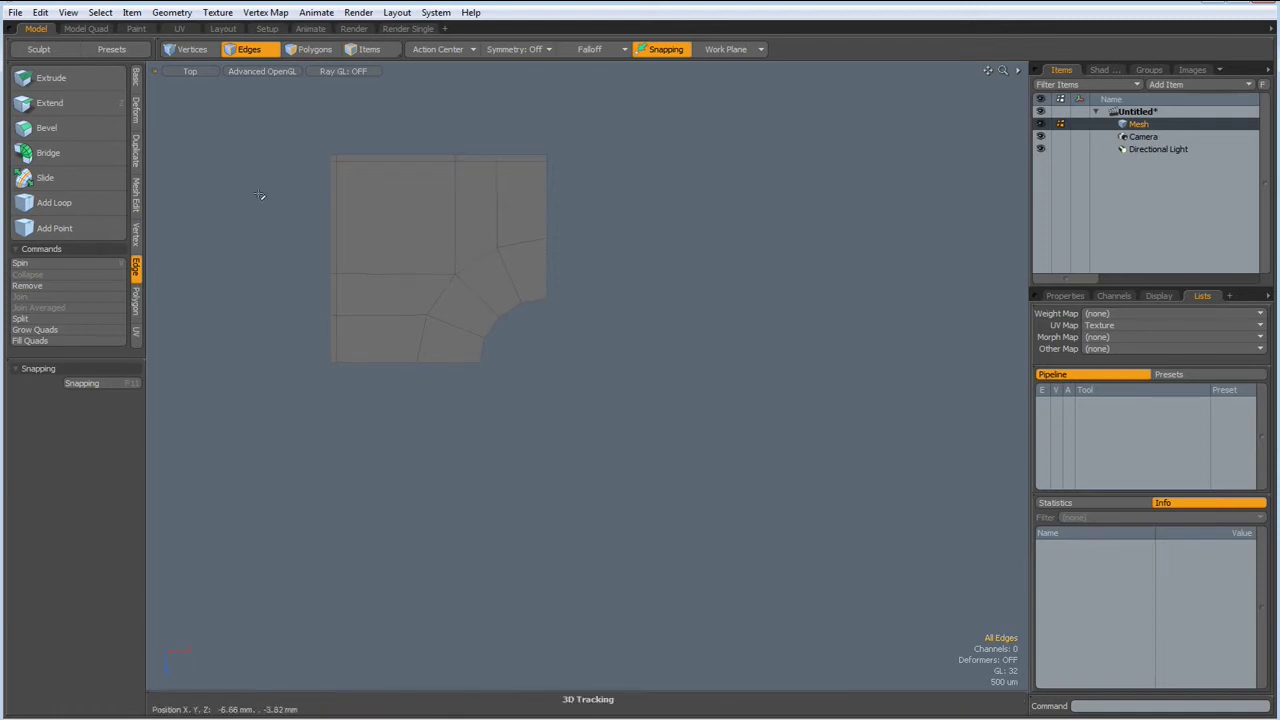
Mirror the quarter on Z, then on X, and preview it as a subdivision surface.
{"action": "left_click", "coordinate": [137, 152]}
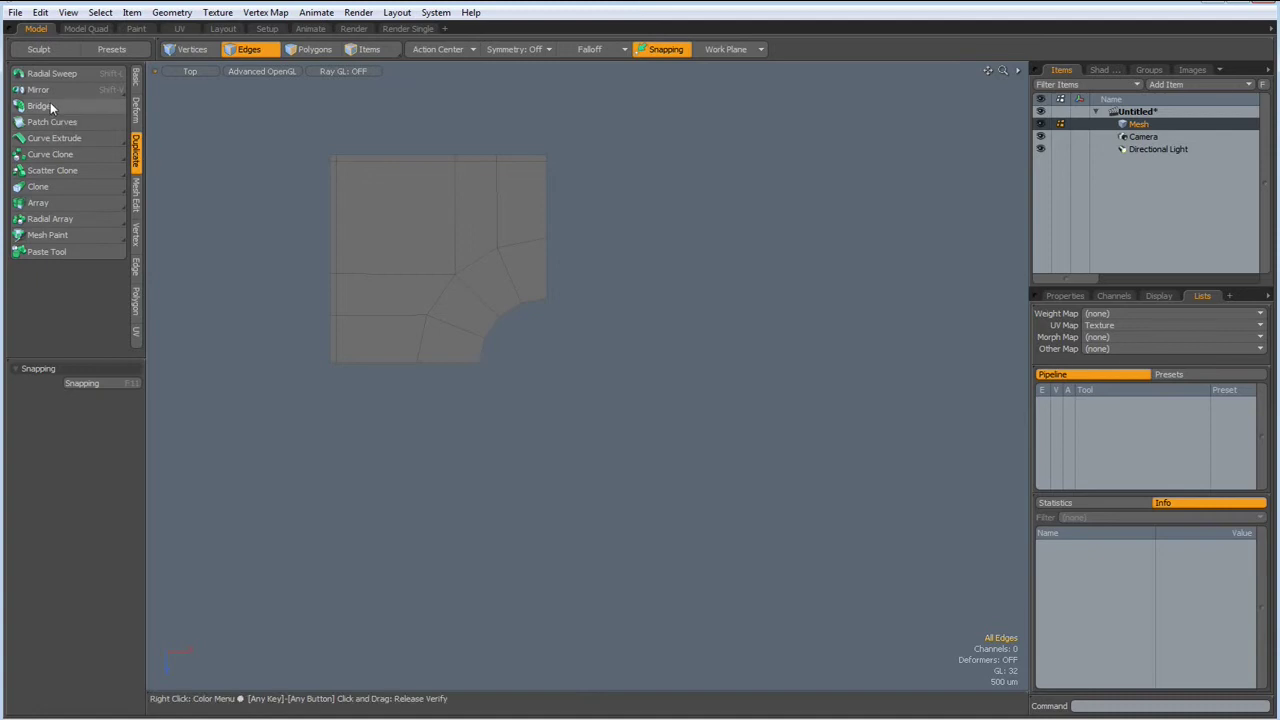
{"action": "left_click", "coordinate": [57, 88]}
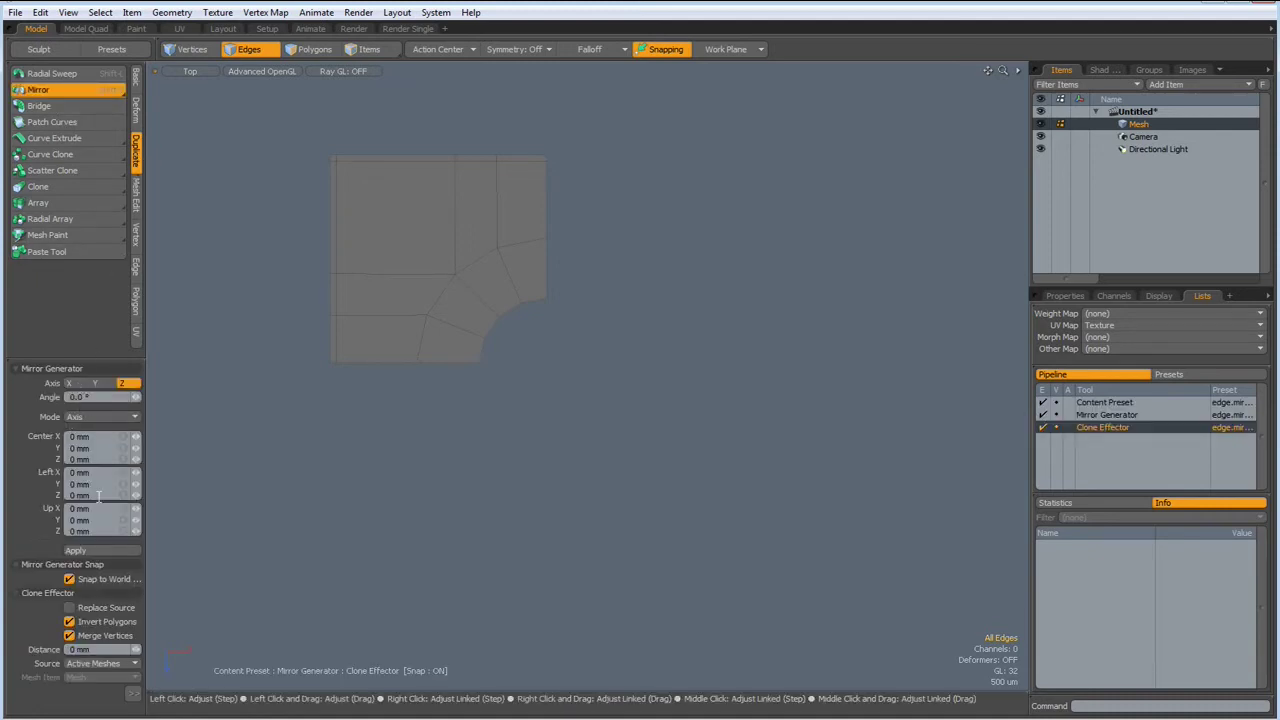
{"action": "left_click", "coordinate": [93, 553]}
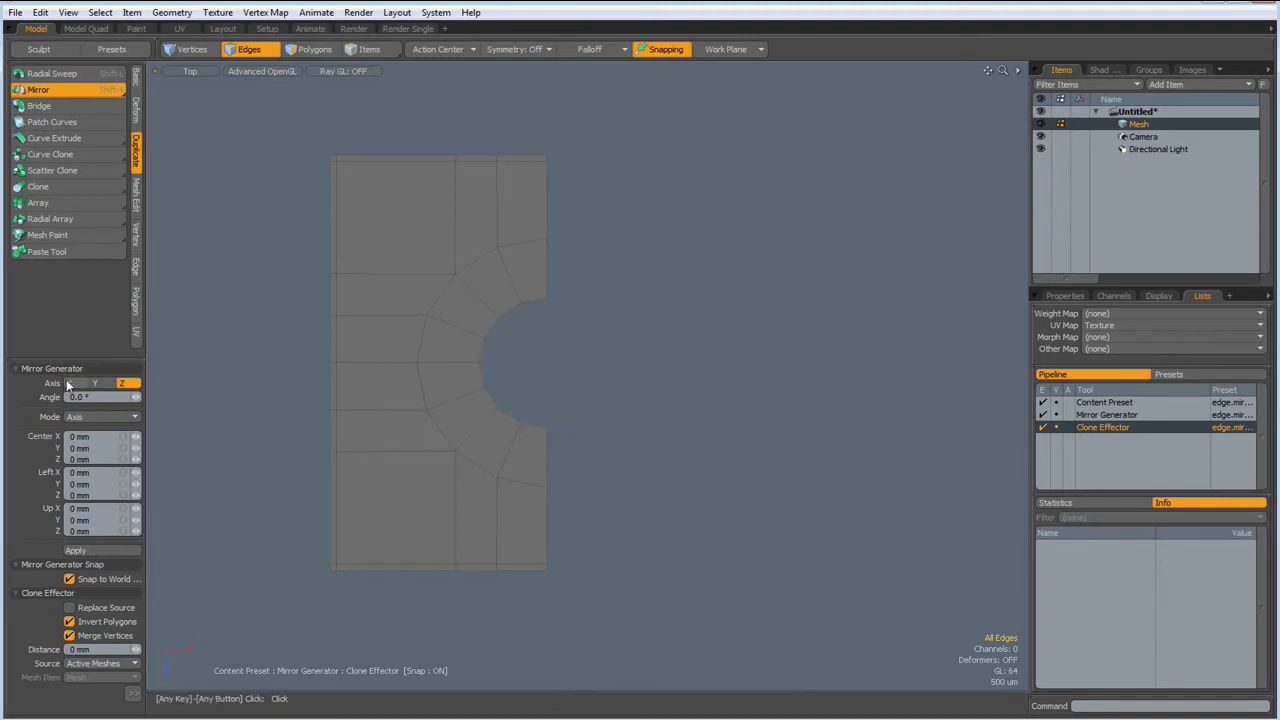
{"action": "left_click", "coordinate": [68, 383]}
{"action": "left_click", "coordinate": [103, 548]}
{"action": "key", "text": "space"}
{"action": "key", "text": "Tab"}
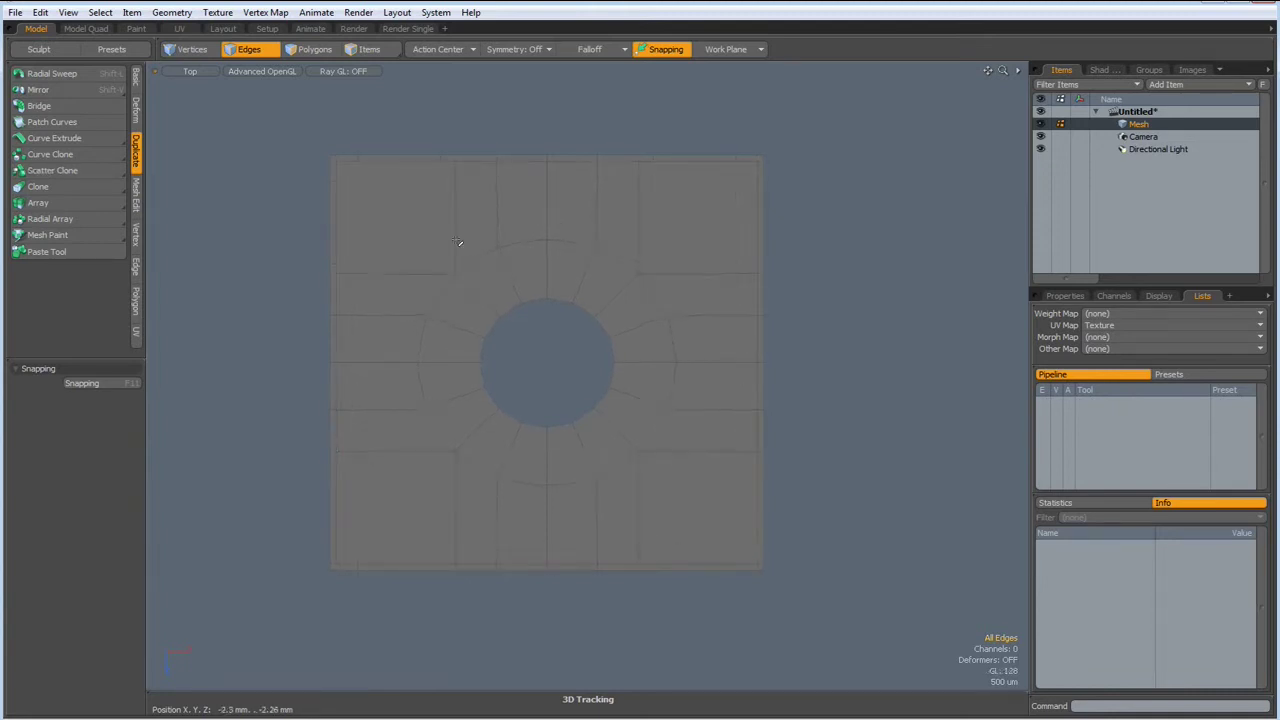
{"action": "double_click", "coordinate": [340, 235]}
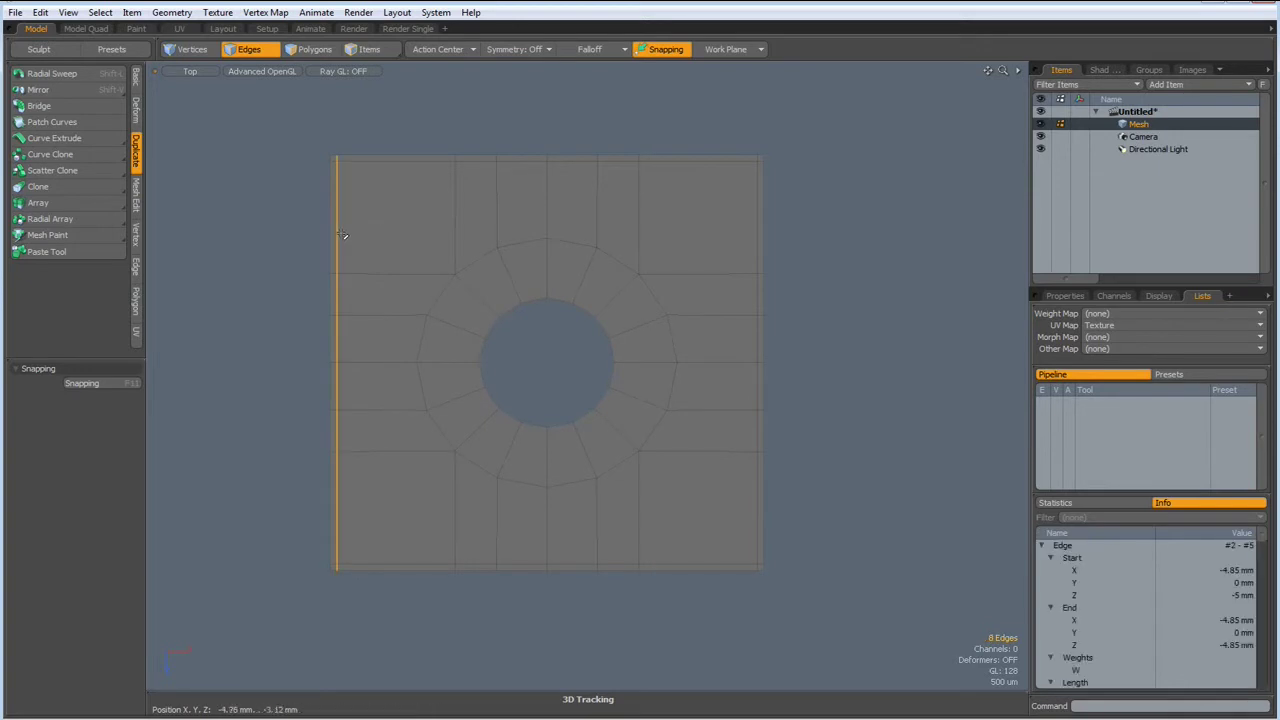
{"action": "double_click", "coordinate": [400, 160], "text": "shift"}
{"action": "key", "text": "2"}
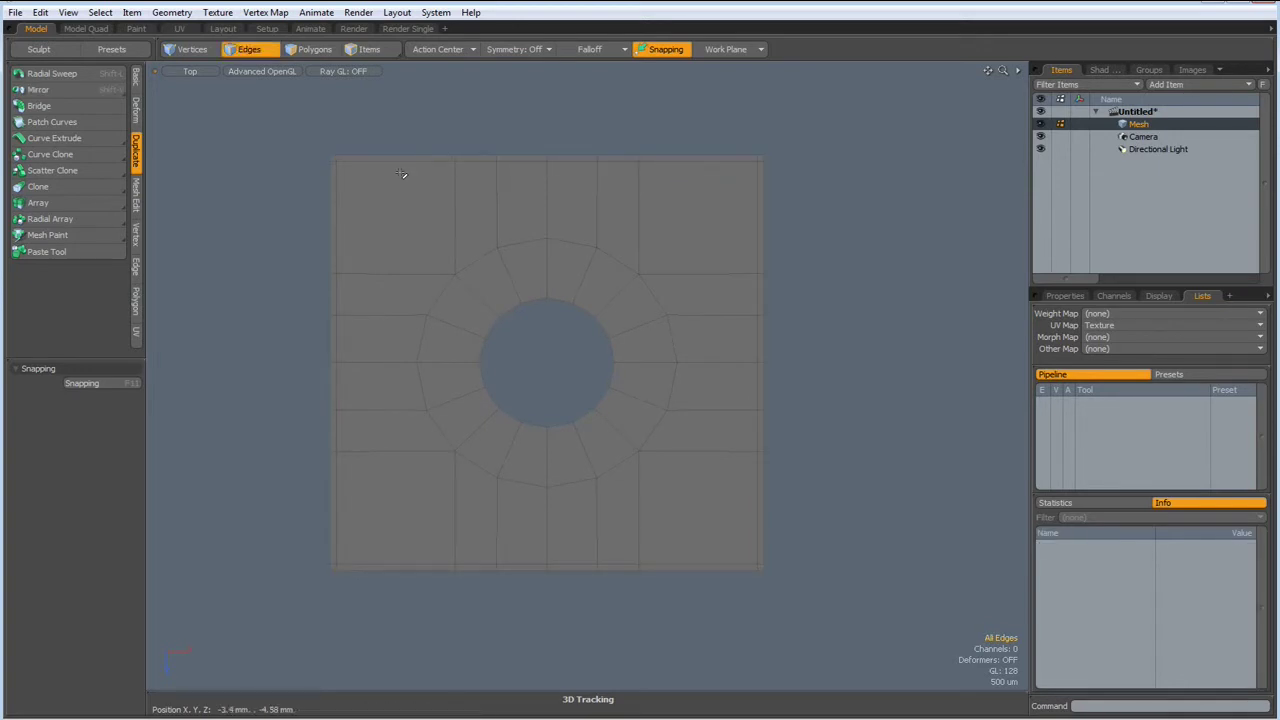
{"action": "scroll", "coordinate": [401, 175], "scroll_direction": "up", "scroll_amount": 3}
{"action": "double_click", "coordinate": [399, 148]}
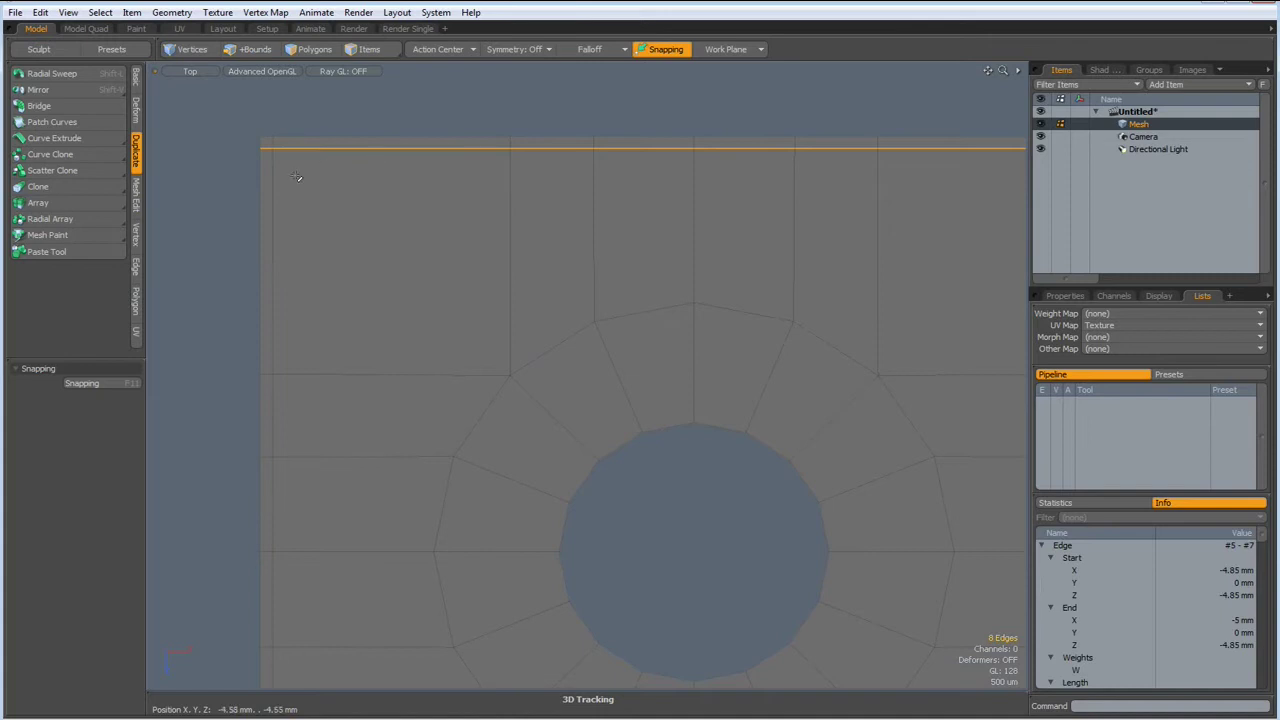
{"action": "double_click", "coordinate": [271, 160], "text": "shift"}
{"action": "scroll", "coordinate": [363, 229], "scroll_direction": "down", "scroll_amount": 3}
{"action": "scroll", "coordinate": [389, 240], "scroll_direction": "up", "scroll_amount": 1}
{"action": "double_click", "coordinate": [519, 280], "text": "shift"}
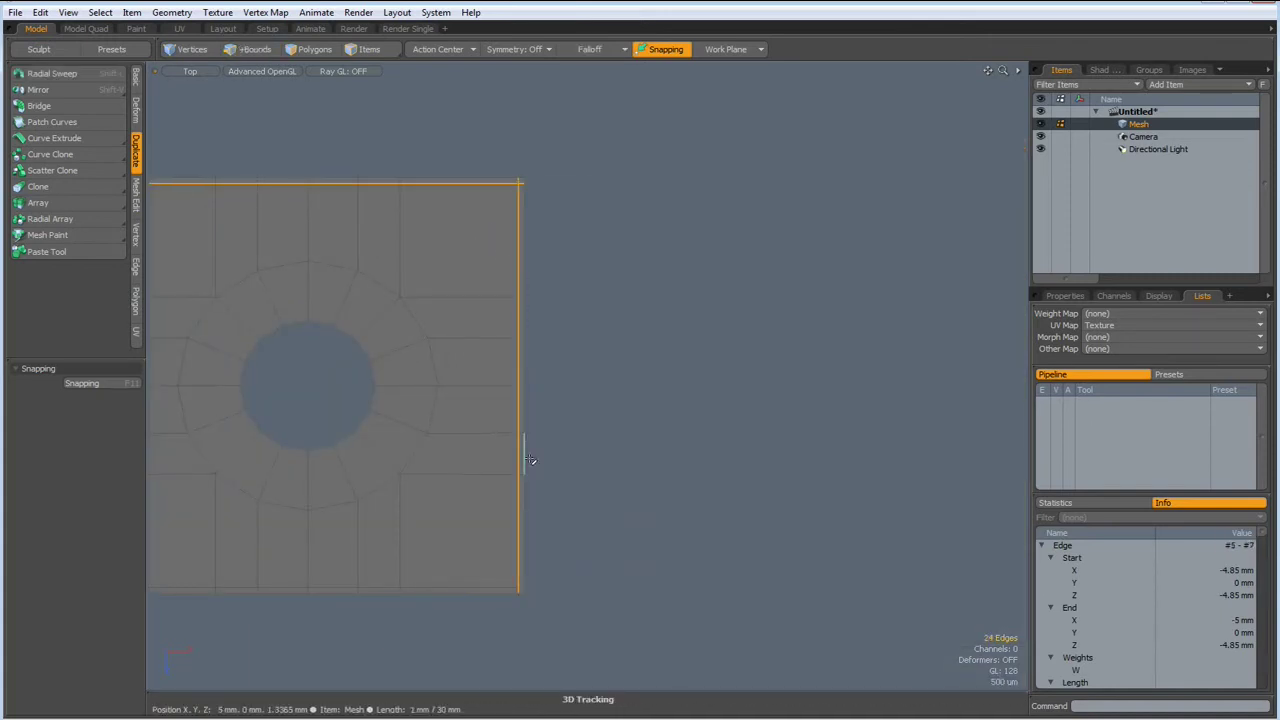
{"action": "double_click", "coordinate": [452, 587], "text": "shift"}
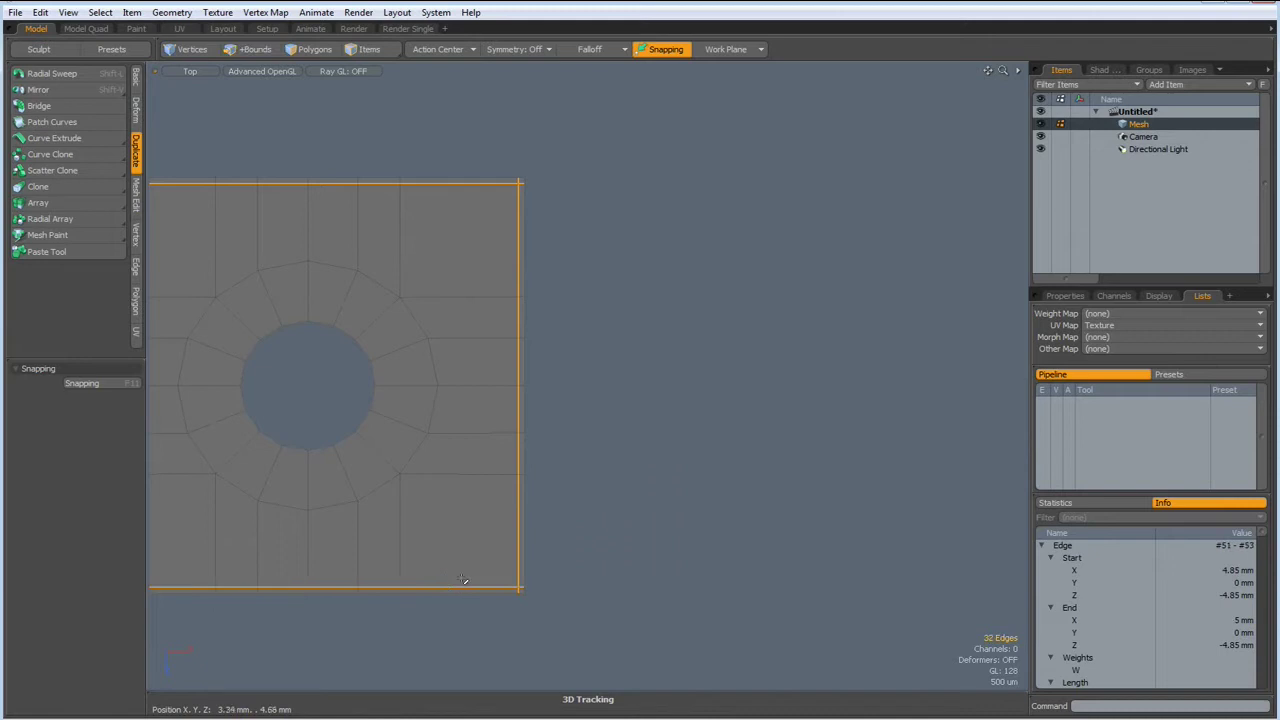
{"action": "left_click", "coordinate": [705, 547]}
{"action": "scroll", "coordinate": [497, 407], "scroll_direction": "down", "scroll_amount": 4}
{"action": "middle_click_drag", "start_coordinate": [430, 369], "coordinate": [573, 341], "text": "shift"}
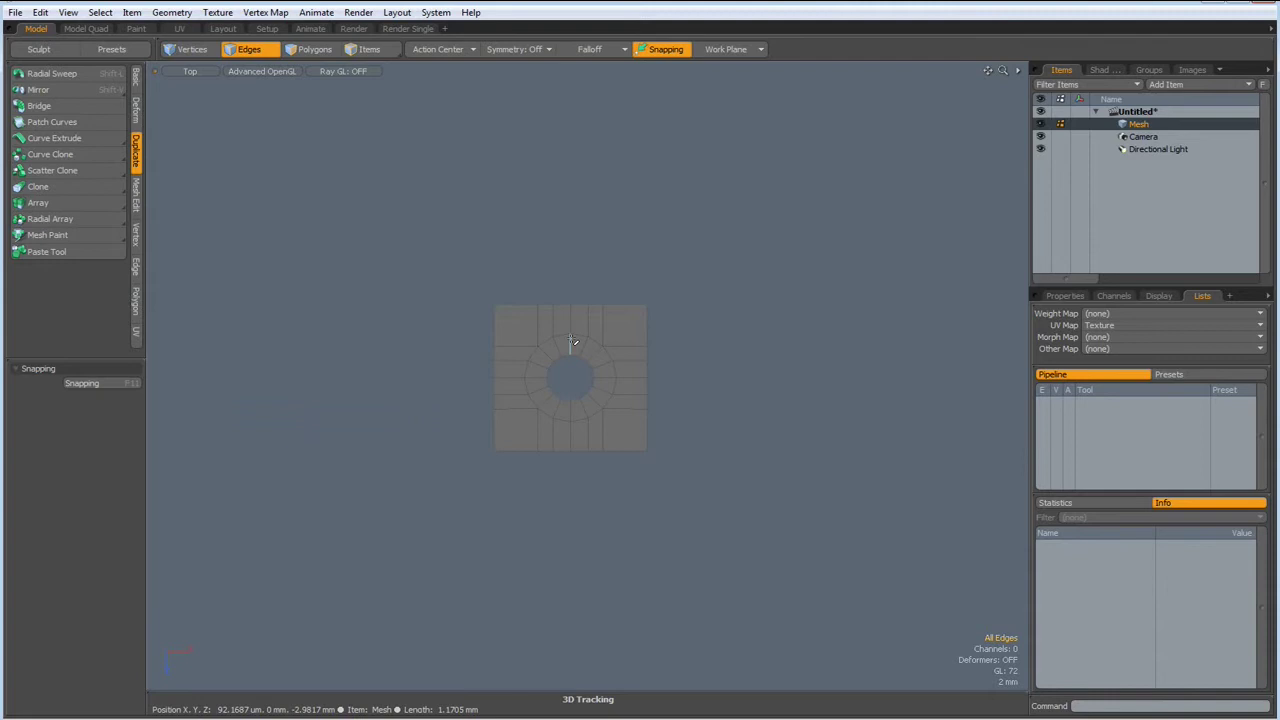
In Perspective view, extrude all plate polygons upward into a solid slab.
{"action": "key", "text": "ctrl+space"}
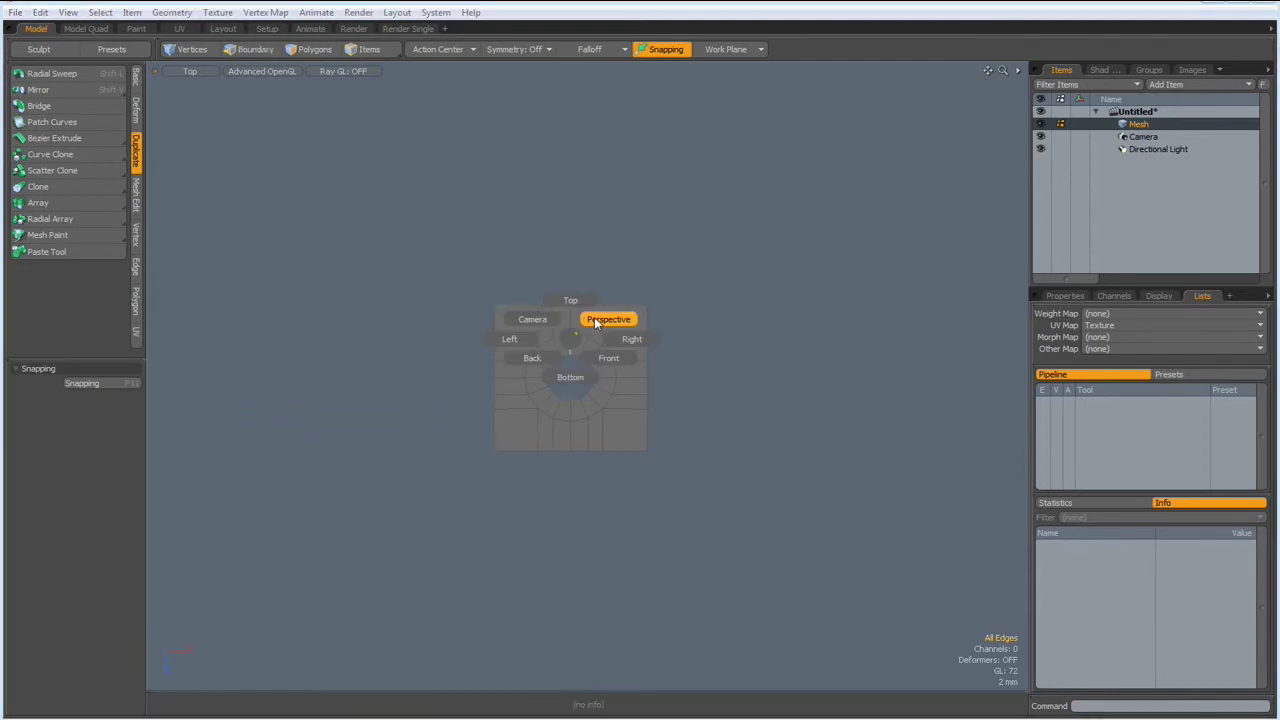
{"action": "left_click", "coordinate": [596, 322]}
{"action": "left_click_drag", "start_coordinate": [606, 437], "coordinate": [523, 411], "text": "alt"}
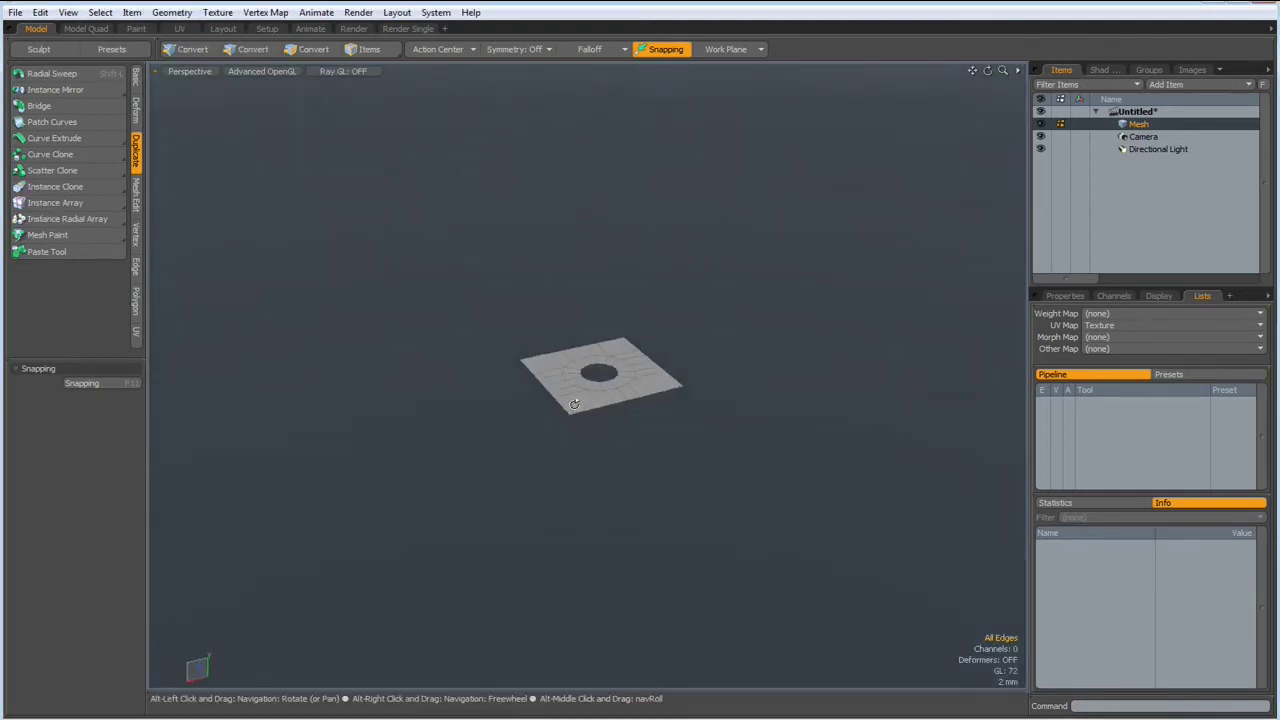
{"action": "scroll", "coordinate": [576, 399], "scroll_direction": "up", "scroll_amount": 5}
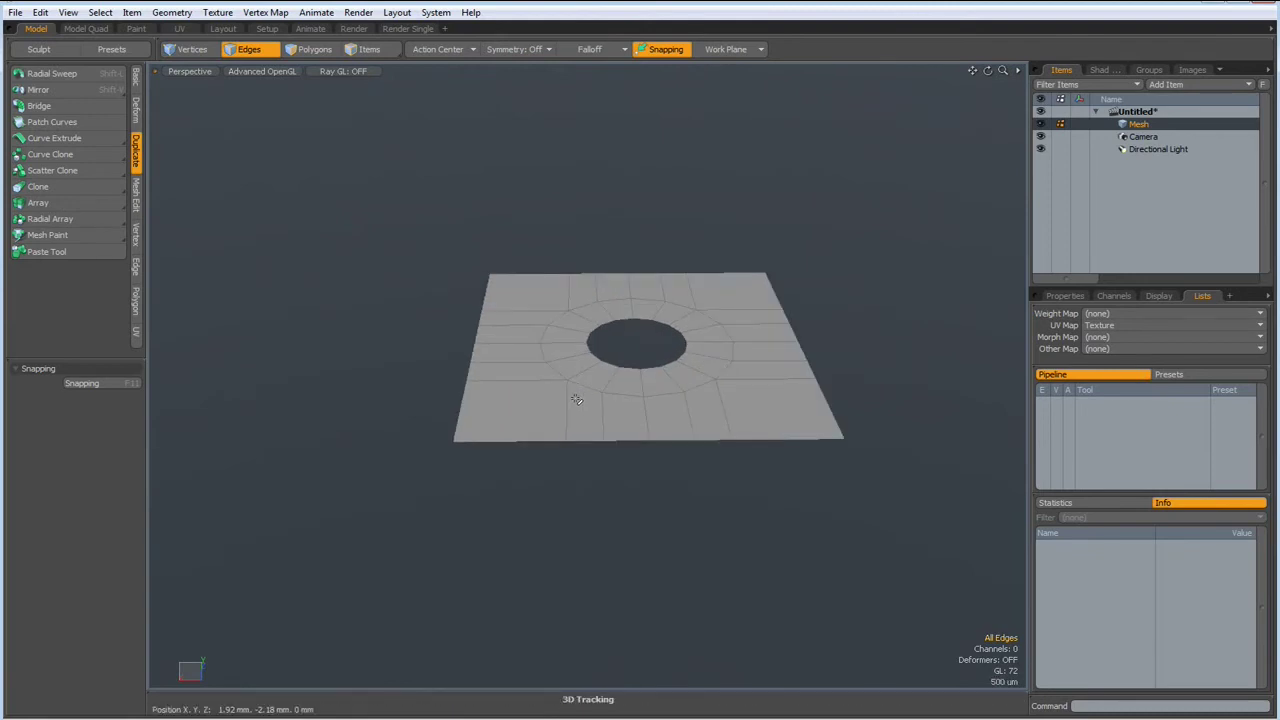
{"action": "key", "text": "3"}
{"action": "double_click", "coordinate": [590, 396]}
{"action": "key", "text": "shift+x"}
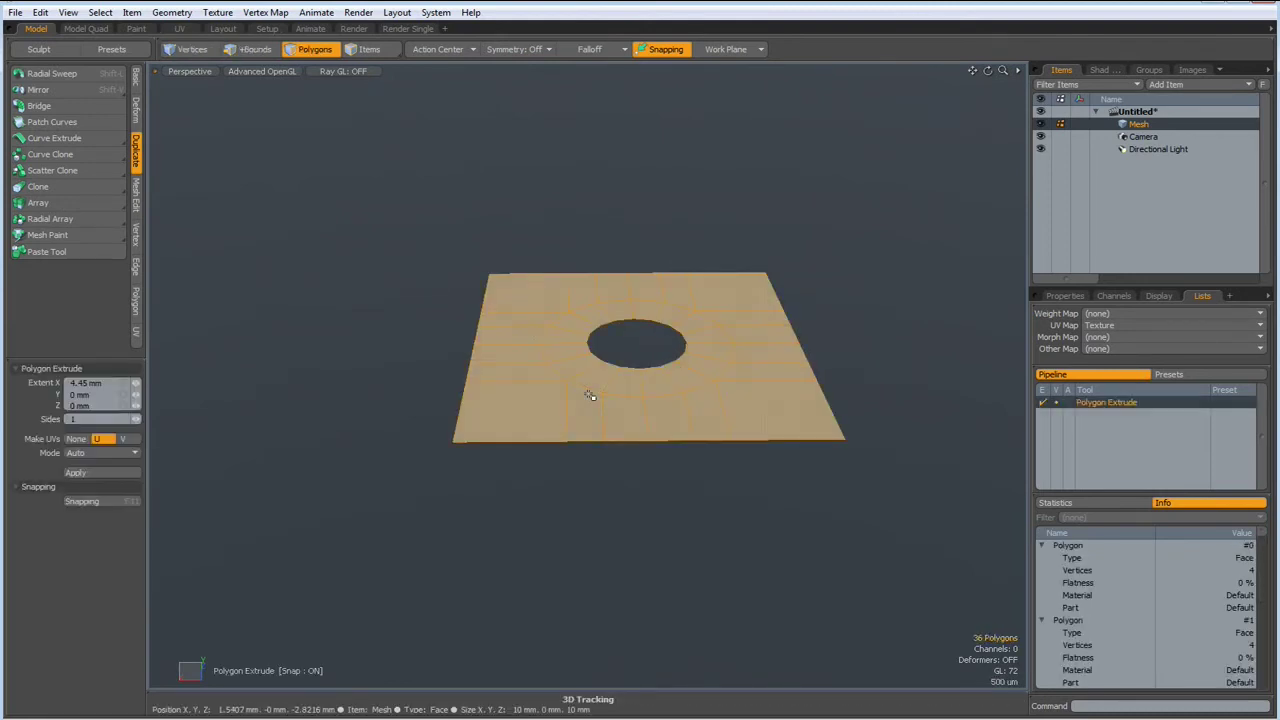
{"action": "left_click", "coordinate": [588, 393]}
{"action": "left_click_drag", "start_coordinate": [639, 296], "coordinate": [637, 266]}
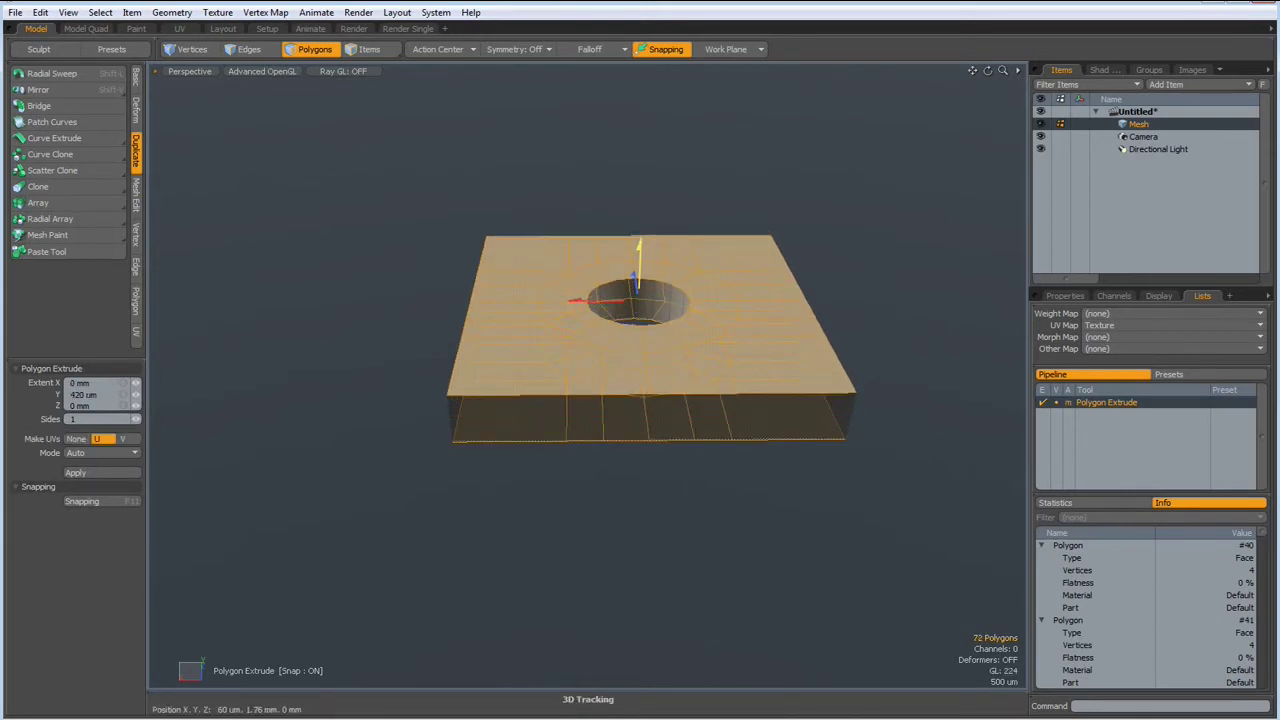
{"action": "key", "text": "space"}
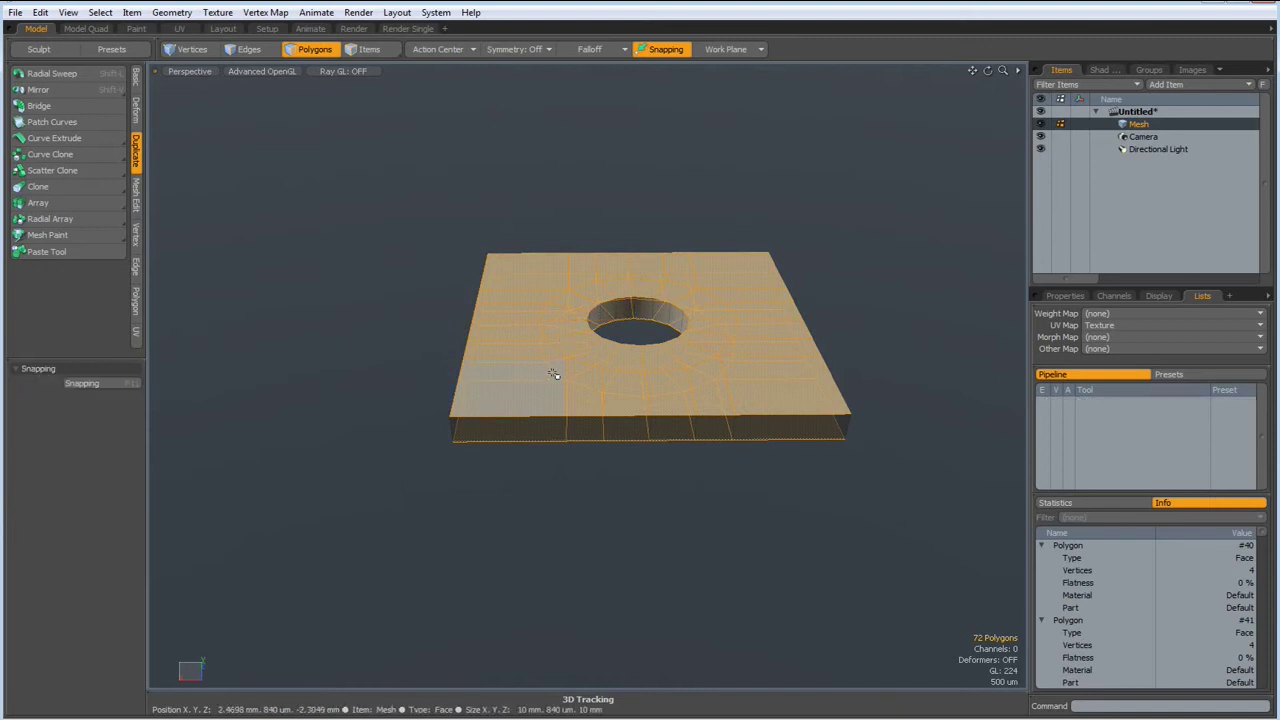
Extrude the outer top faces around the hole ring upward into a thick block.
{"action": "mouse_move", "coordinate": [618, 395]}
{"action": "left_mouse_down"}
{"action": "mouse_move", "coordinate": [548, 376]}
{"action": "mouse_move", "coordinate": [730, 397]}
{"action": "mouse_move", "coordinate": [587, 396]}
{"action": "left_mouse_up"}
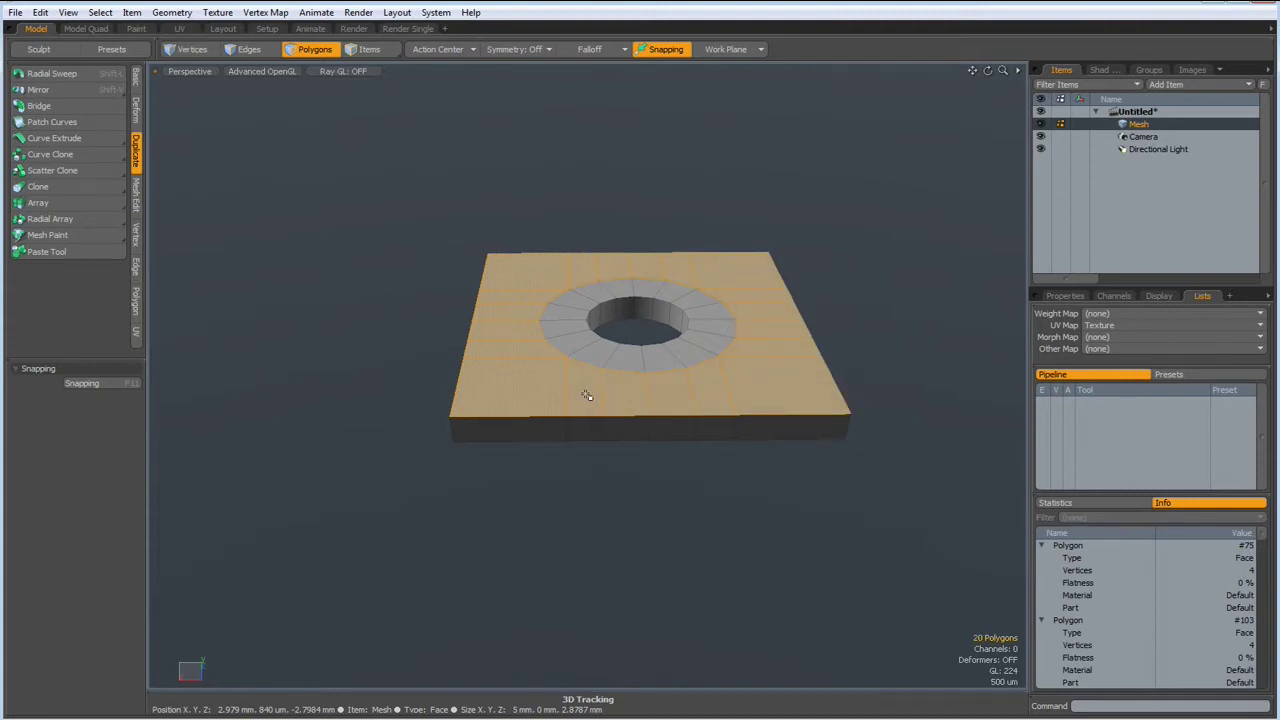
{"action": "key", "text": "shift+x"}
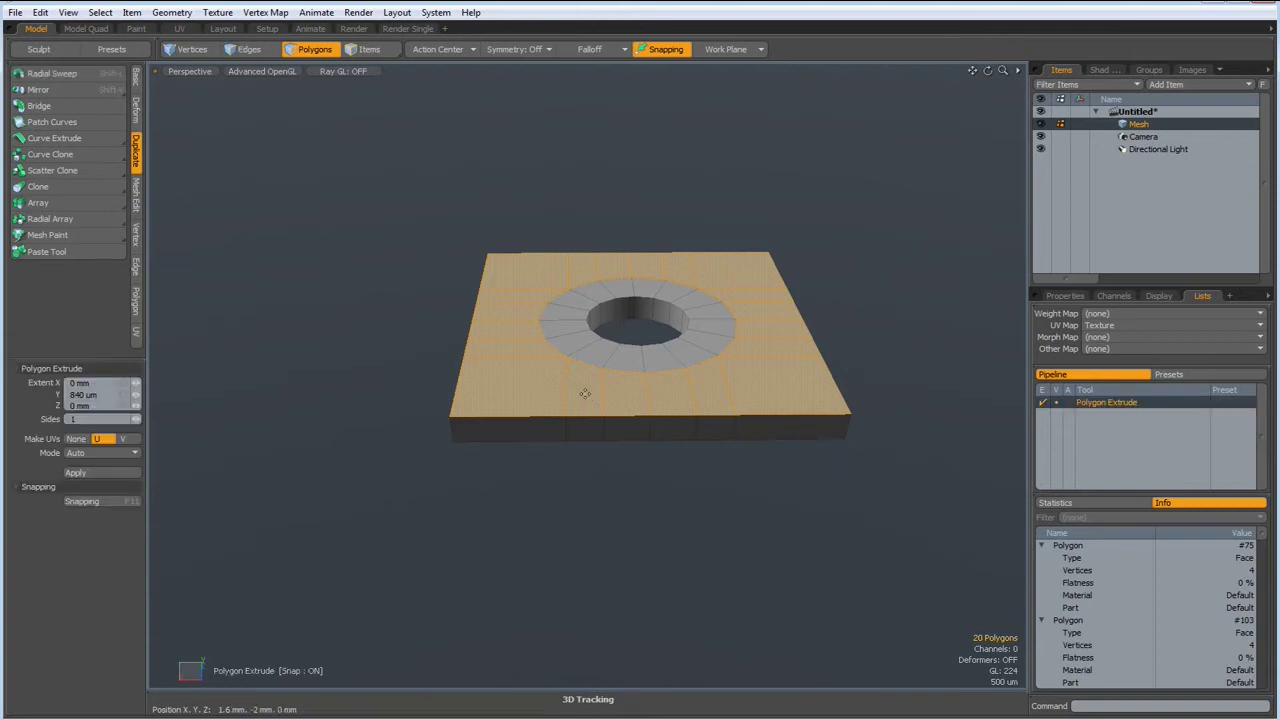
{"action": "left_click", "coordinate": [586, 394]}
{"action": "left_click_drag", "start_coordinate": [641, 272], "coordinate": [641, 200]}
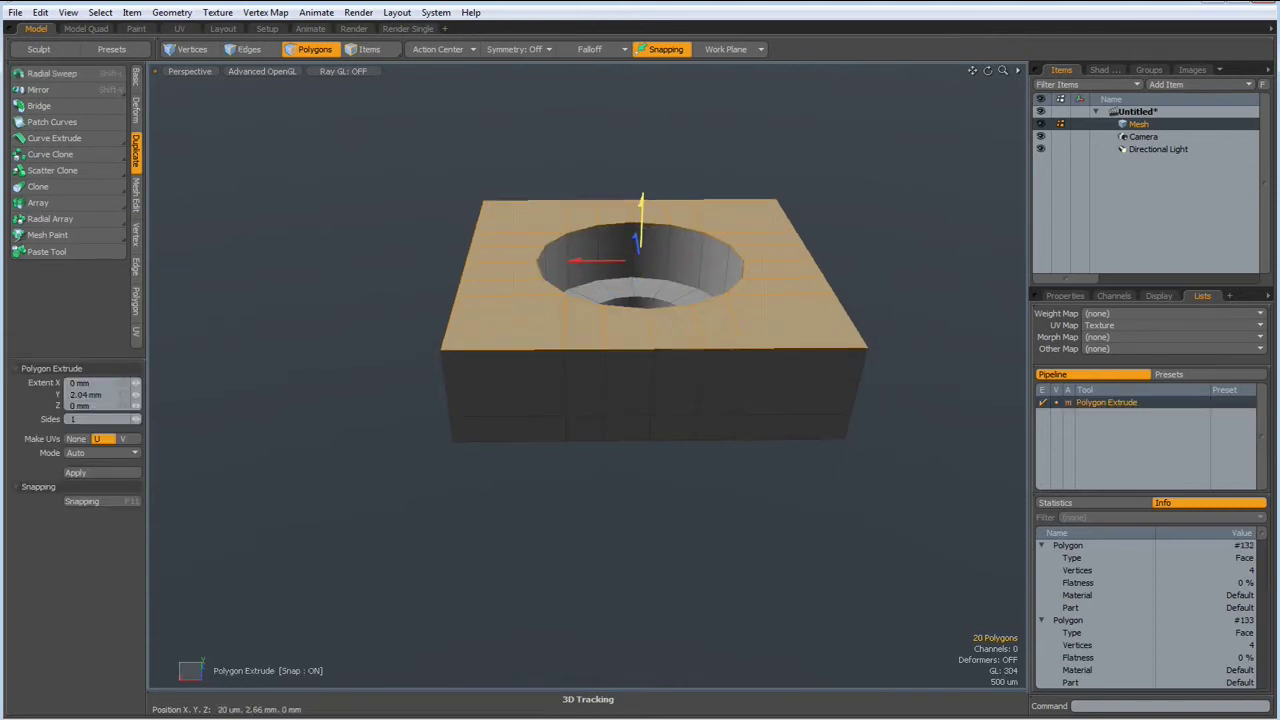
{"action": "key", "text": "space"}
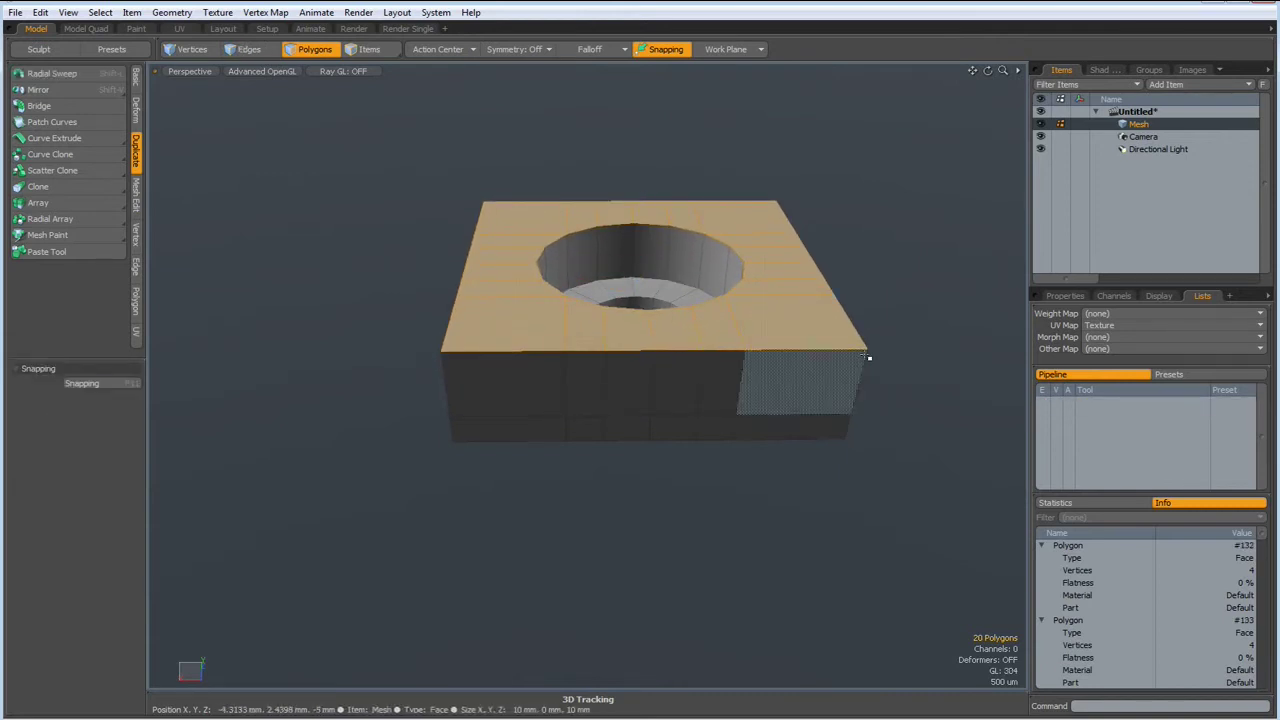
Select the left and right columns of top faces and extrude them up into walls.
{"action": "left_click_drag", "start_coordinate": [866, 357], "coordinate": [694, 508], "text": "alt"}
{"action": "key", "text": "3"}
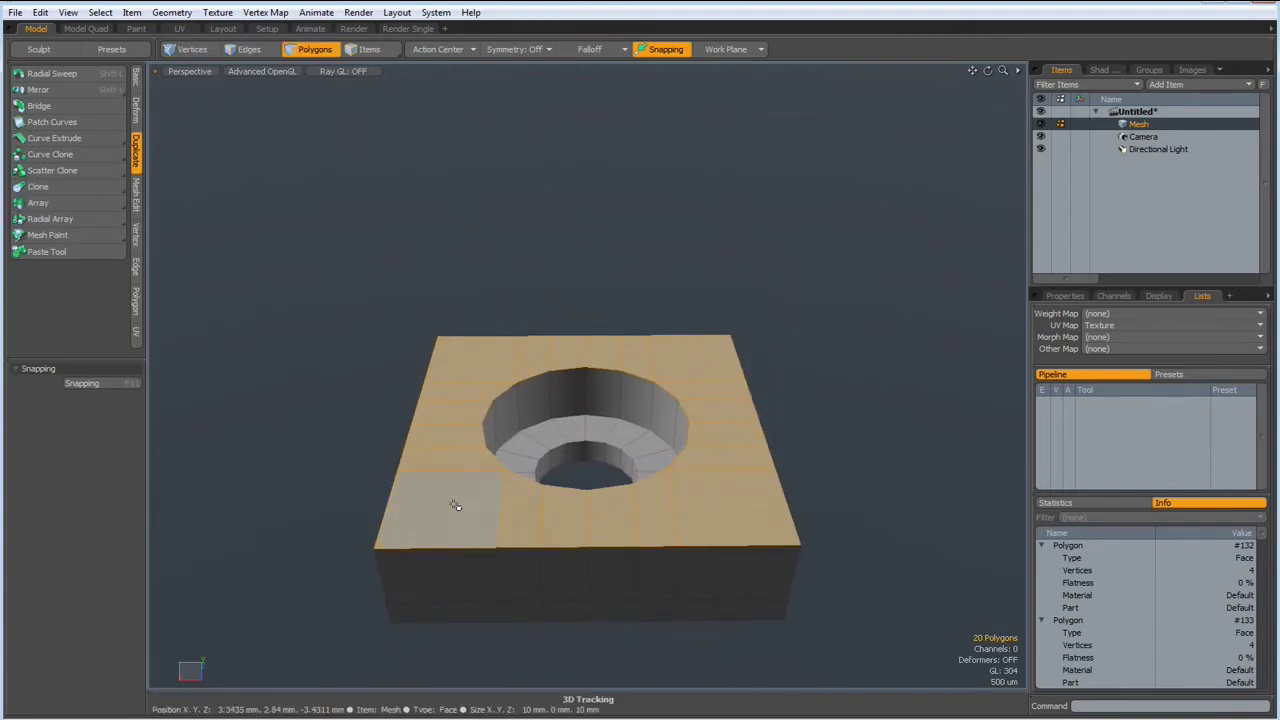
{"action": "left_click_drag", "start_coordinate": [454, 510], "coordinate": [482, 357]}
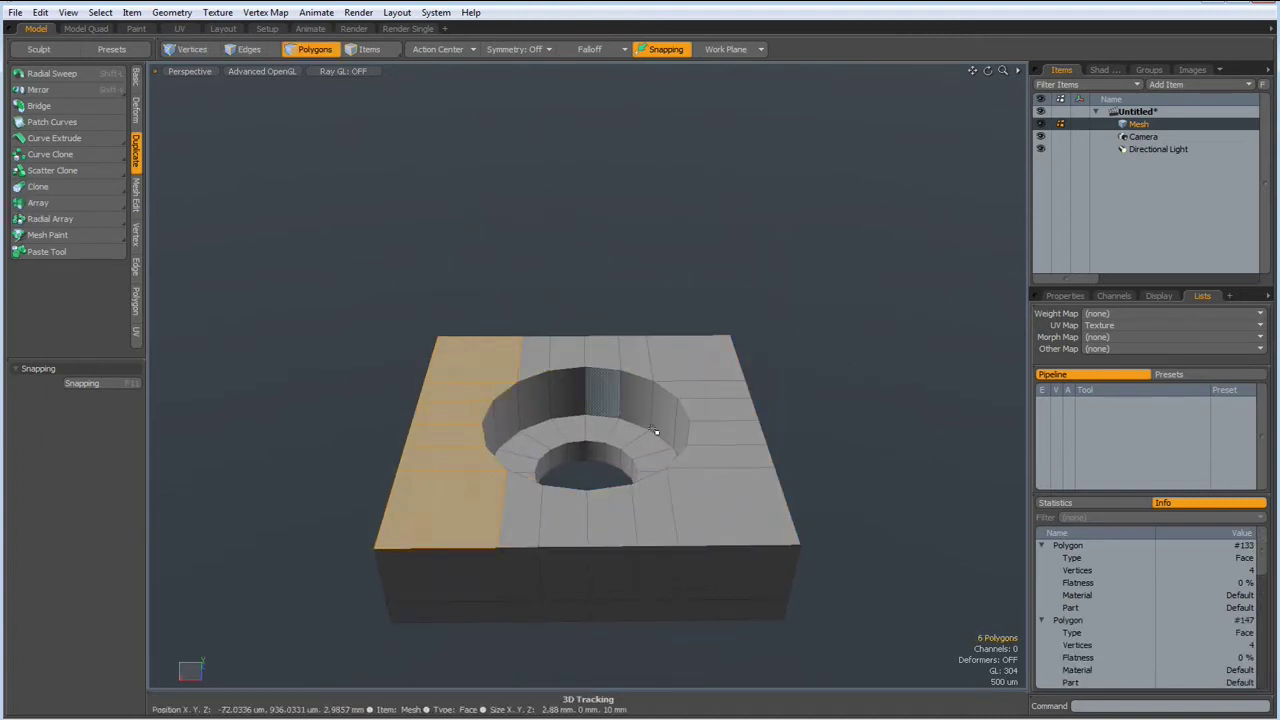
{"action": "mouse_move", "coordinate": [743, 523]}
{"action": "left_mouse_down", "text": "shift"}
{"action": "mouse_move", "coordinate": [719, 343]}
{"action": "mouse_move", "coordinate": [660, 535]}
{"action": "left_mouse_up", "text": "shift"}
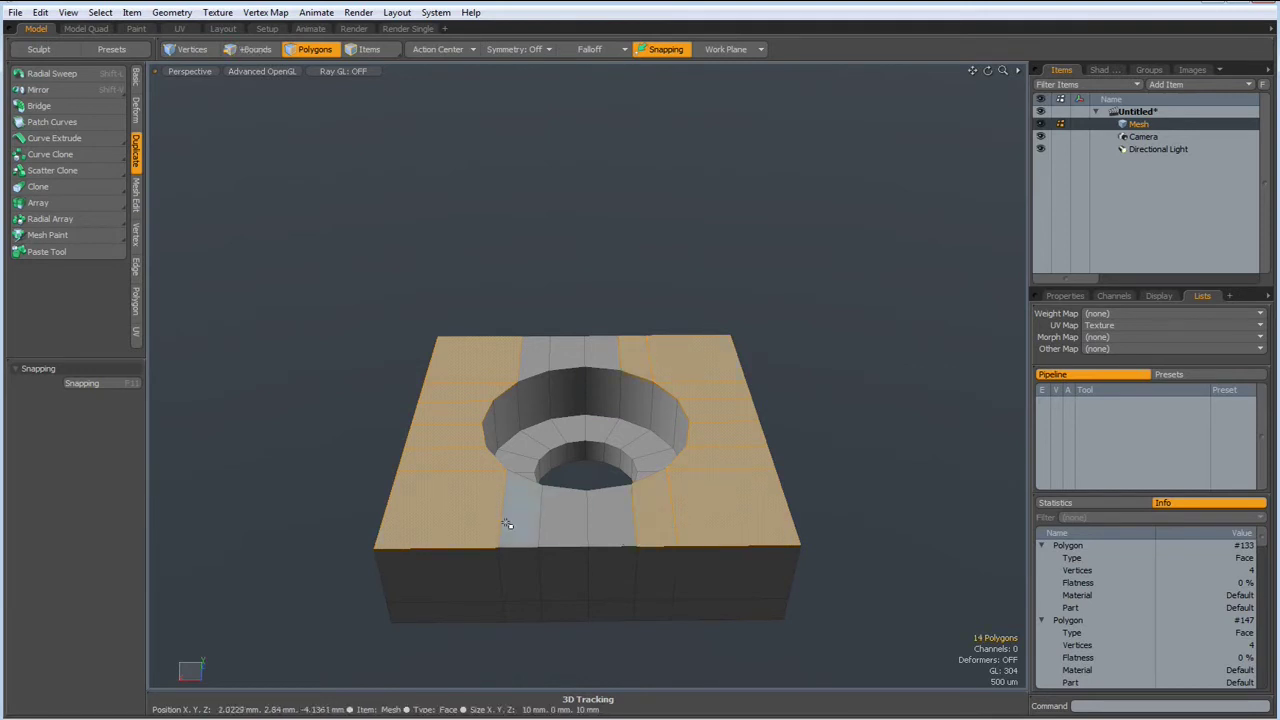
{"action": "mouse_move", "coordinate": [512, 530]}
{"action": "left_mouse_down", "text": "shift"}
{"action": "mouse_move", "coordinate": [520, 355]}
{"action": "mouse_move", "coordinate": [453, 514]}
{"action": "left_mouse_up", "text": "shift"}
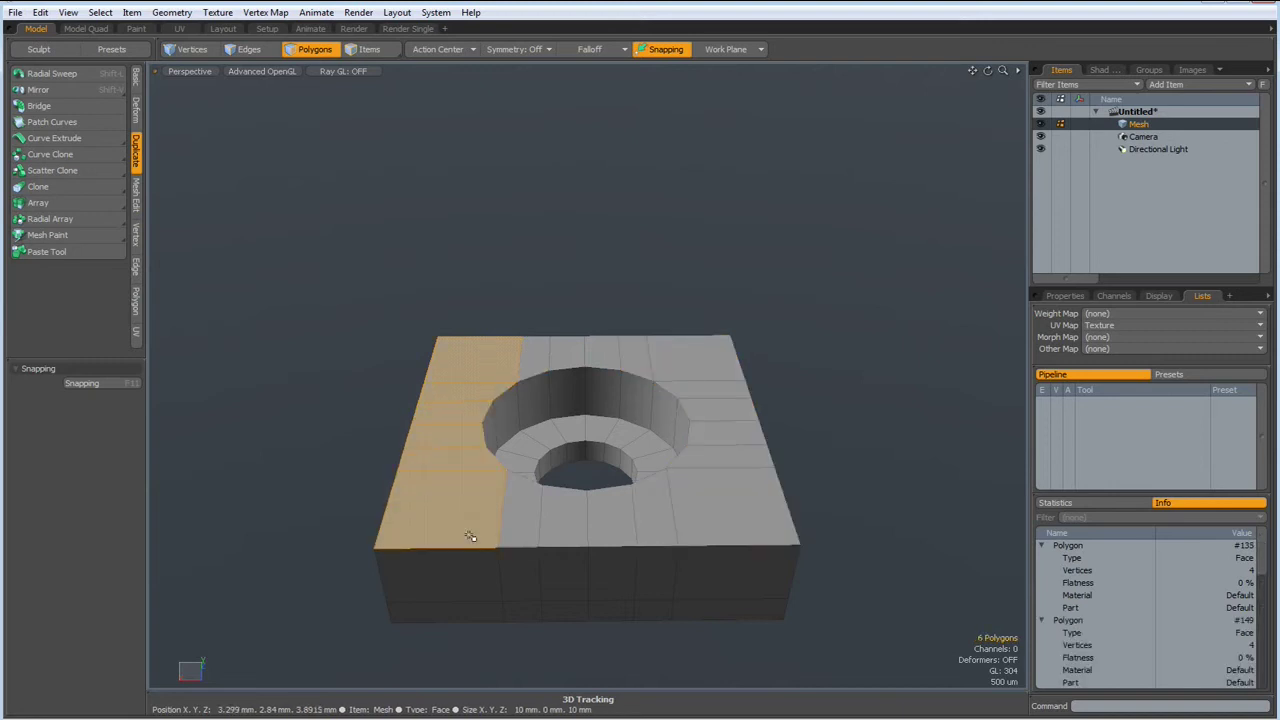
{"action": "left_click_drag", "start_coordinate": [690, 350], "coordinate": [731, 500], "text": "shift"}
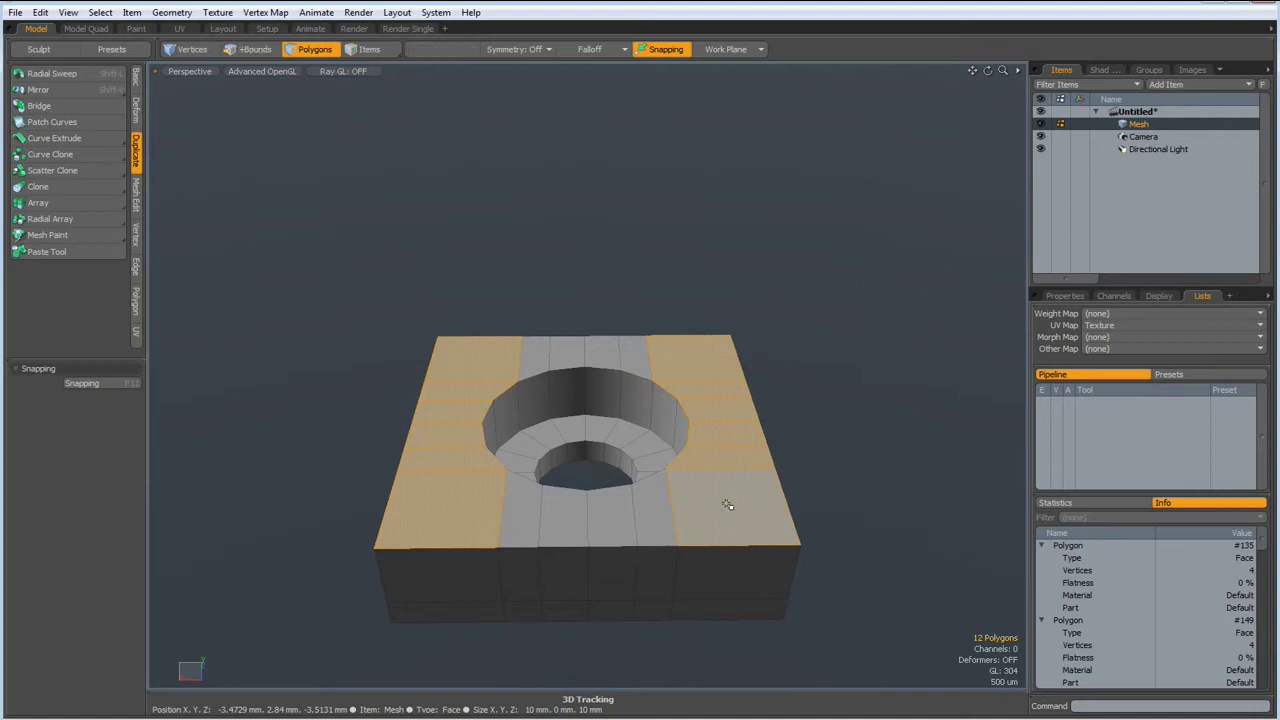
{"action": "key", "text": "shift+x"}
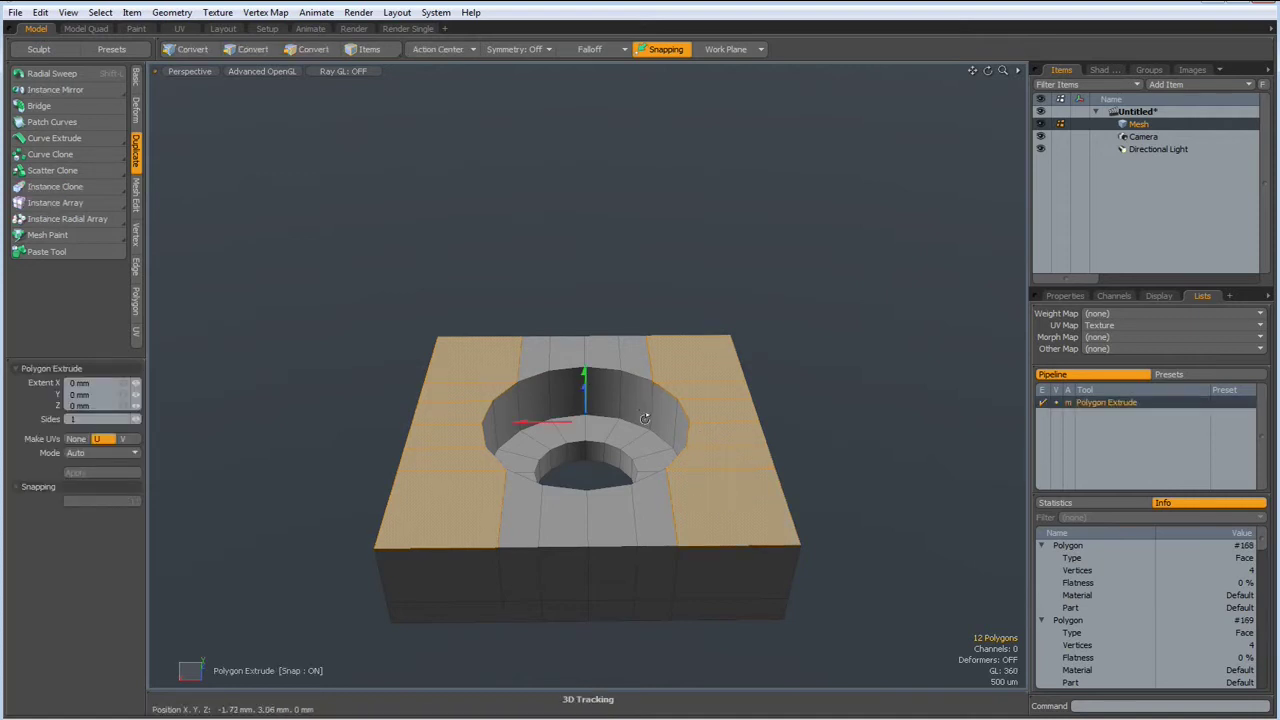
{"action": "mouse_move", "coordinate": [612, 341]}
{"action": "left_mouse_down", "text": "alt"}
{"action": "mouse_move", "coordinate": [588, 380]}
{"action": "mouse_move", "coordinate": [578, 292]}
{"action": "mouse_move", "coordinate": [557, 365]}
{"action": "left_mouse_up", "text": "alt"}
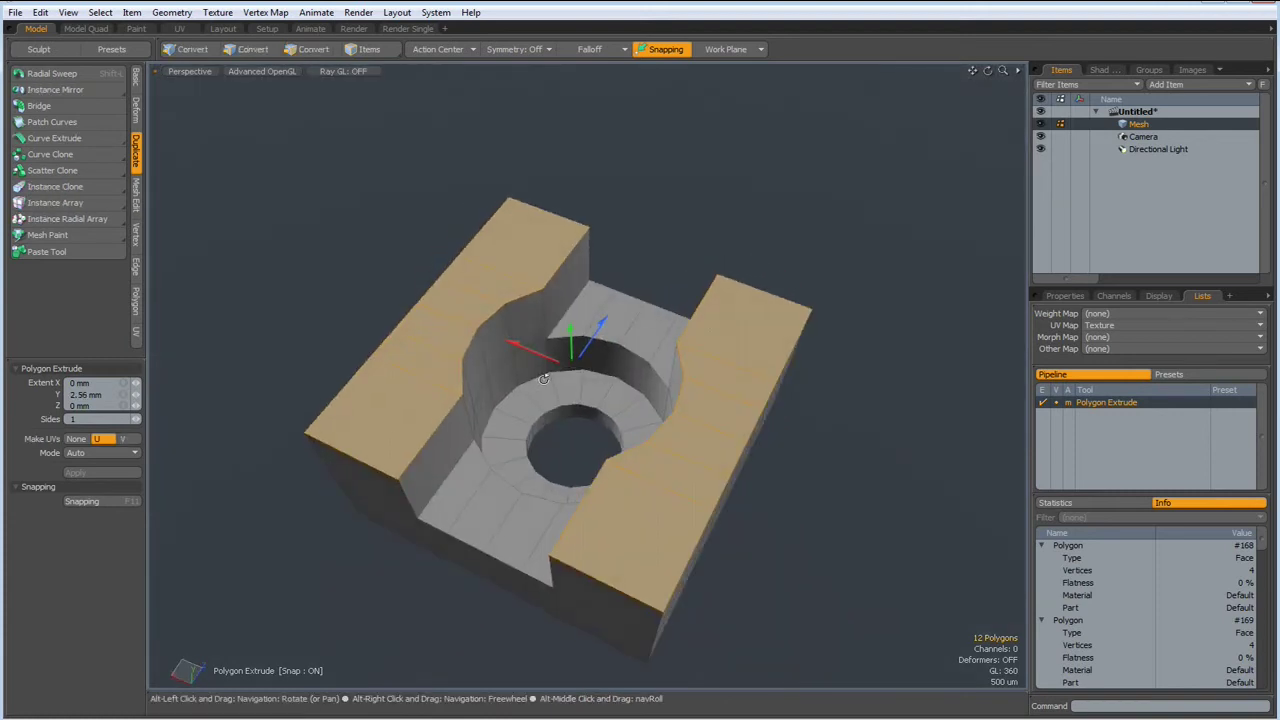
{"action": "key", "text": "q"}
{"action": "left_click", "coordinate": [728, 248]}
{"action": "mouse_move", "coordinate": [501, 508]}
{"action": "left_mouse_down", "text": "alt"}
{"action": "mouse_move", "coordinate": [408, 489]}
{"action": "mouse_move", "coordinate": [486, 423]}
{"action": "left_mouse_up", "text": "alt"}
Extrude the end wall faces about -2.9 mm along Z.
{"action": "left_click", "coordinate": [531, 385]}
{"action": "left_click", "coordinate": [527, 472], "text": "shift"}
{"action": "mouse_move", "coordinate": [527, 472]}
{"action": "left_mouse_down", "text": "shift"}
{"action": "mouse_move", "coordinate": [473, 441]}
{"action": "mouse_move", "coordinate": [409, 343]}
{"action": "left_mouse_up", "text": "shift"}
{"action": "left_click_drag", "start_coordinate": [414, 400], "coordinate": [391, 455], "text": "alt"}
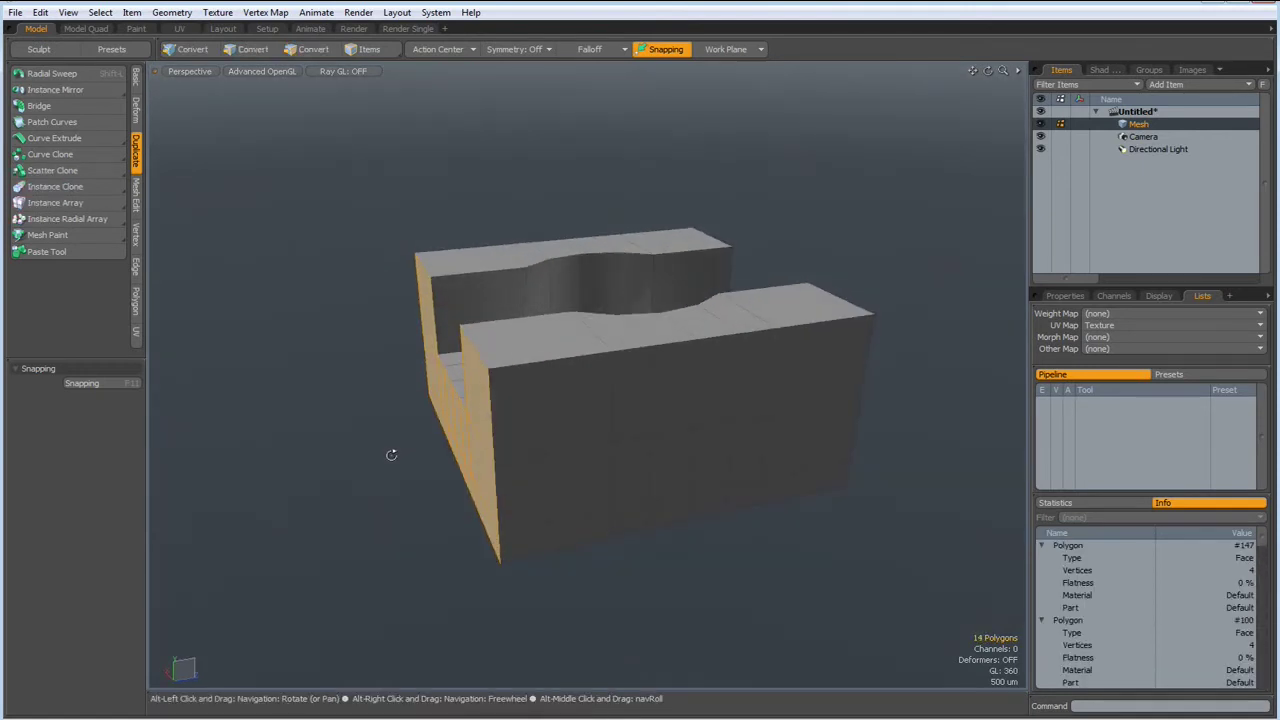
{"action": "key", "text": "shift+x"}
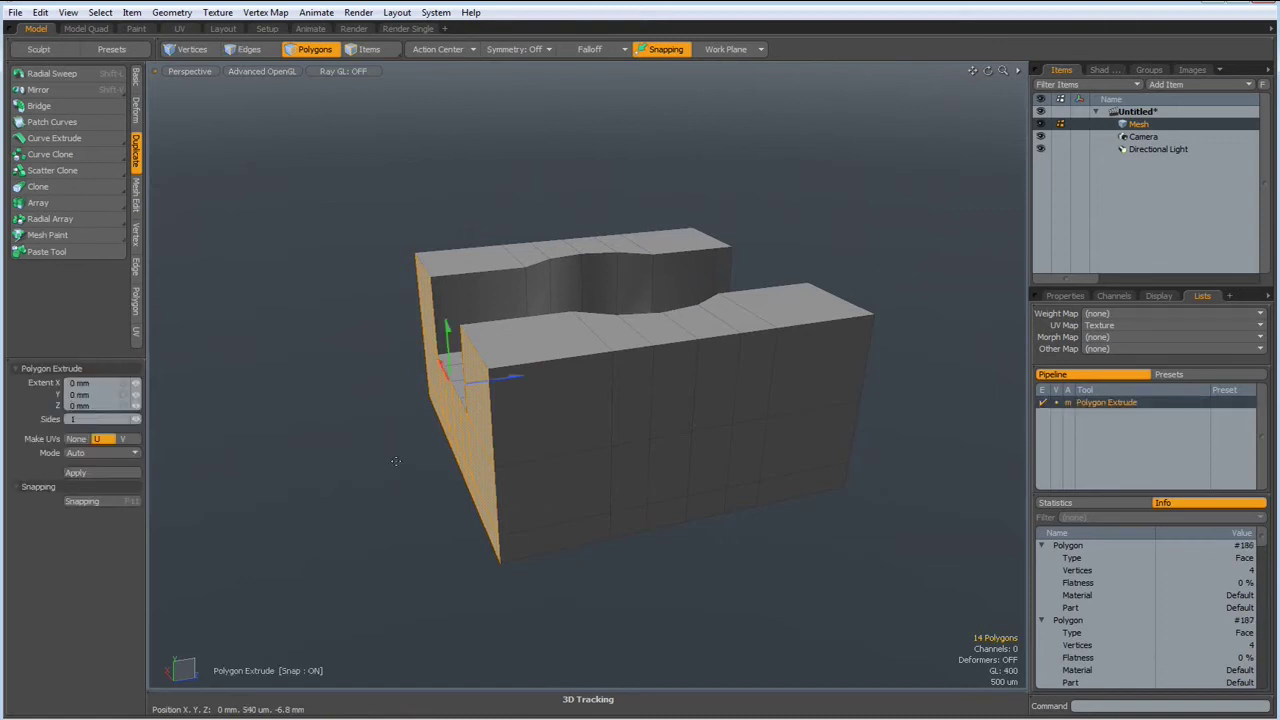
{"action": "left_click_drag", "start_coordinate": [340, 497], "coordinate": [517, 543], "text": "alt"}
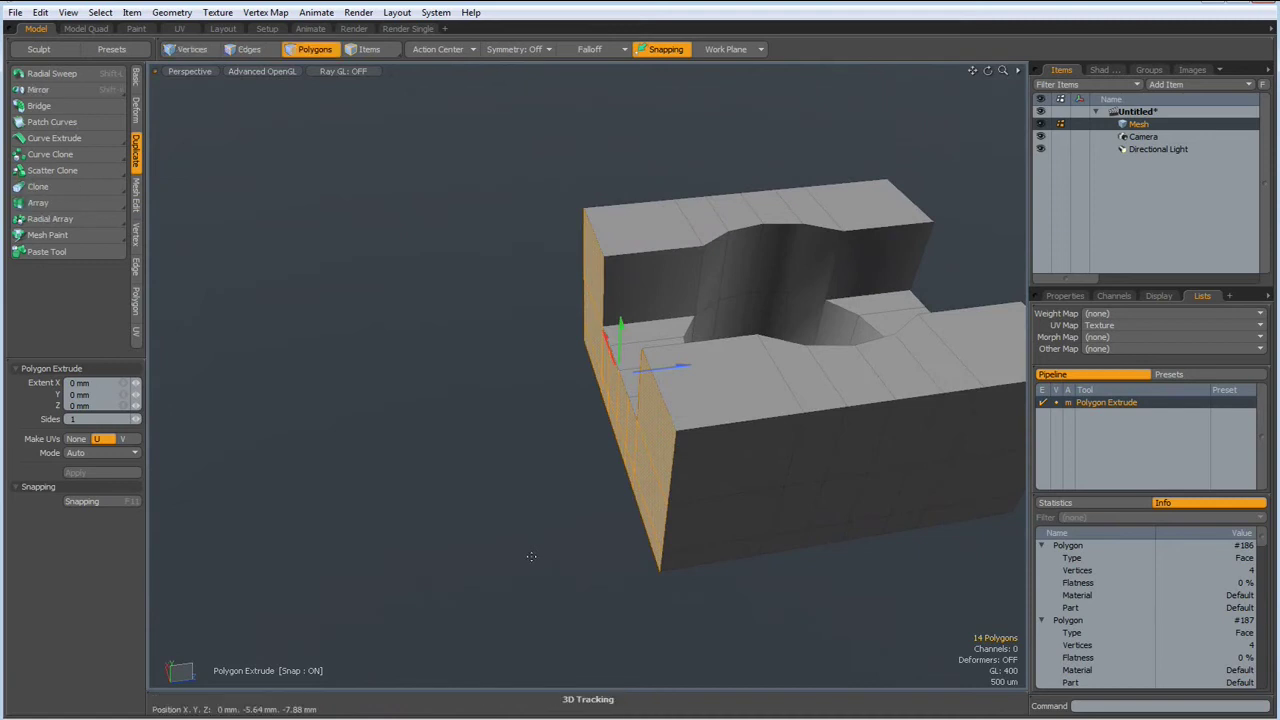
{"action": "left_click_drag", "start_coordinate": [687, 370], "coordinate": [607, 376]}
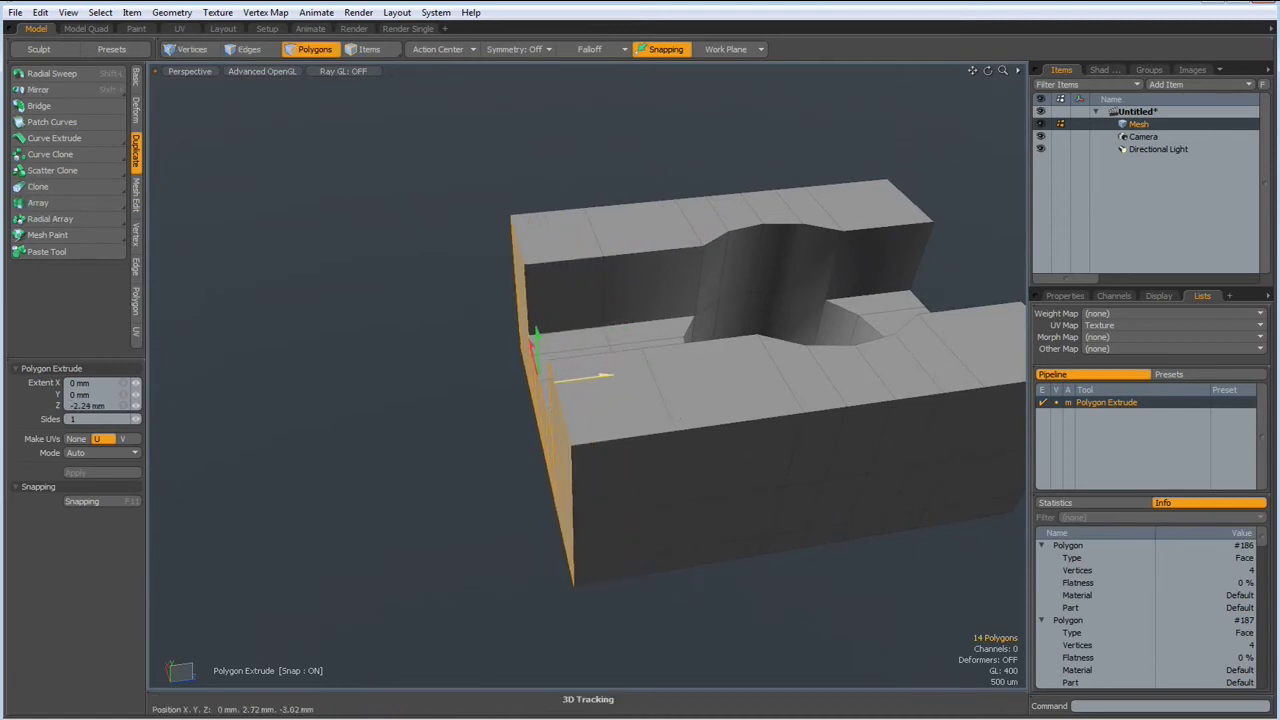
{"action": "mouse_move", "coordinate": [492, 437]}
{"action": "left_mouse_down", "text": "alt"}
{"action": "mouse_move", "coordinate": [517, 443]}
{"action": "mouse_move", "coordinate": [560, 424]}
{"action": "mouse_move", "coordinate": [520, 462]}
{"action": "left_mouse_up", "text": "alt"}
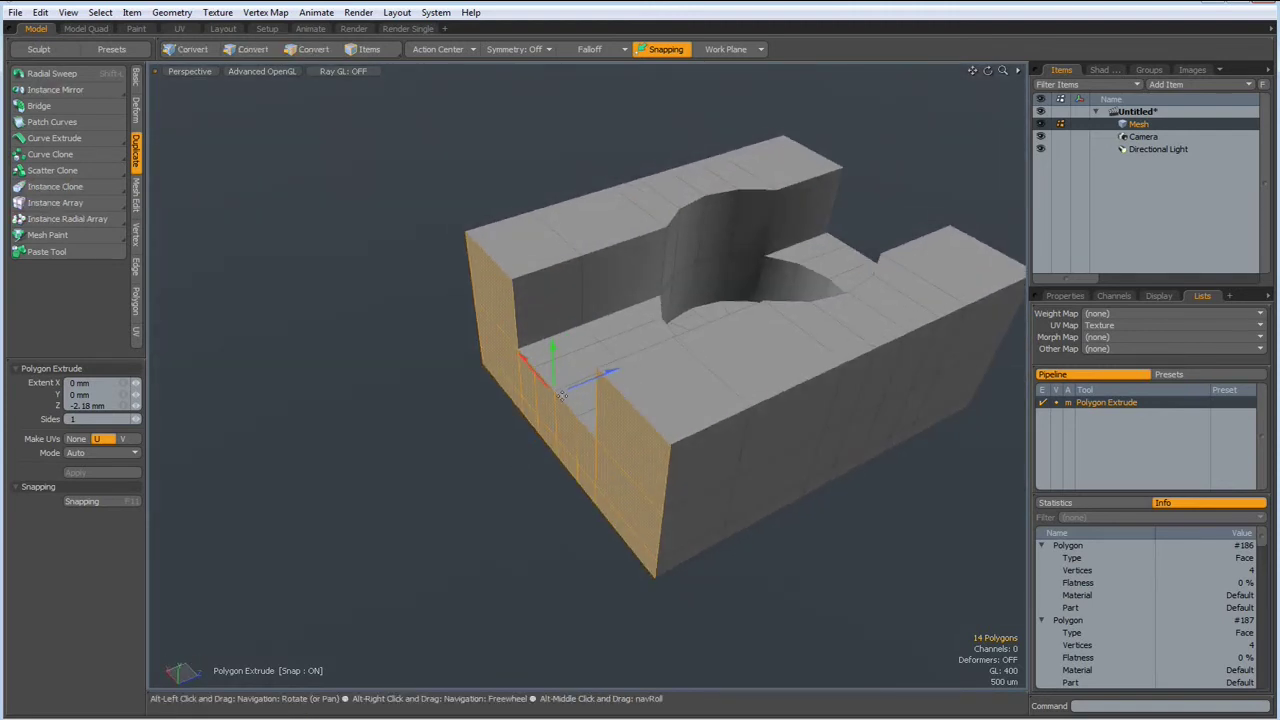
{"action": "left_click_drag", "start_coordinate": [598, 378], "coordinate": [575, 432]}
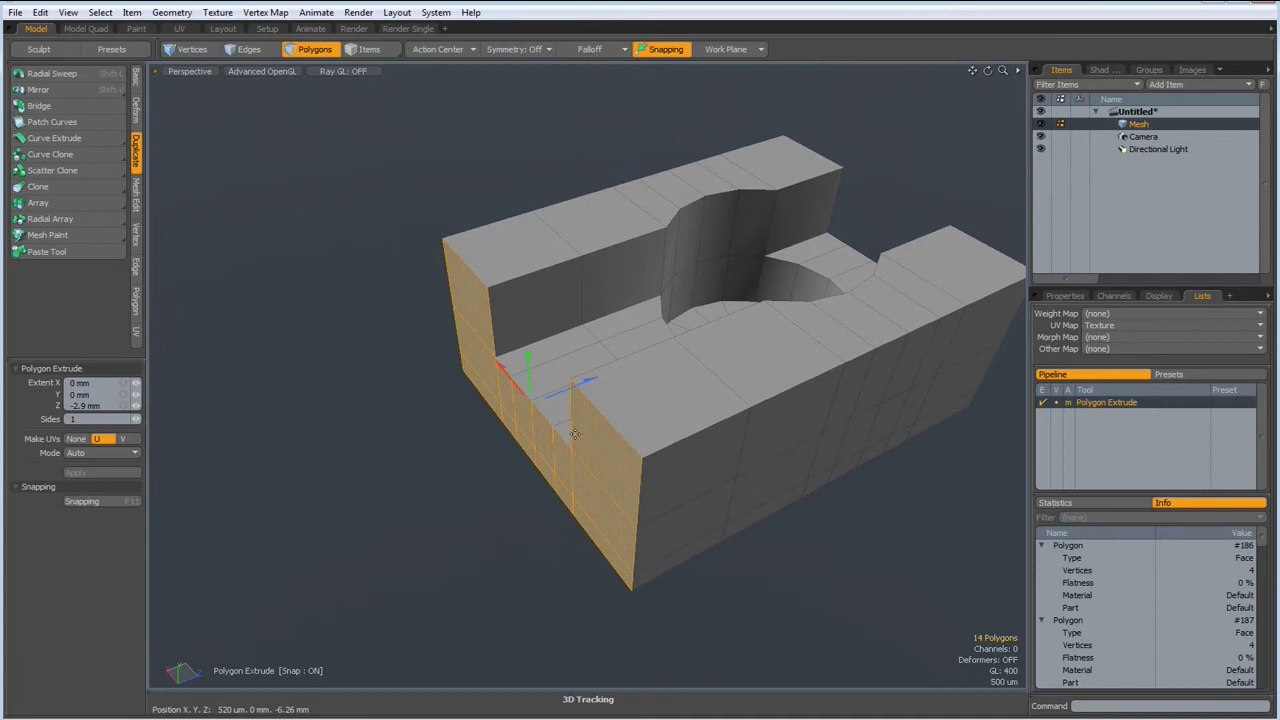
{"action": "key", "text": "space"}
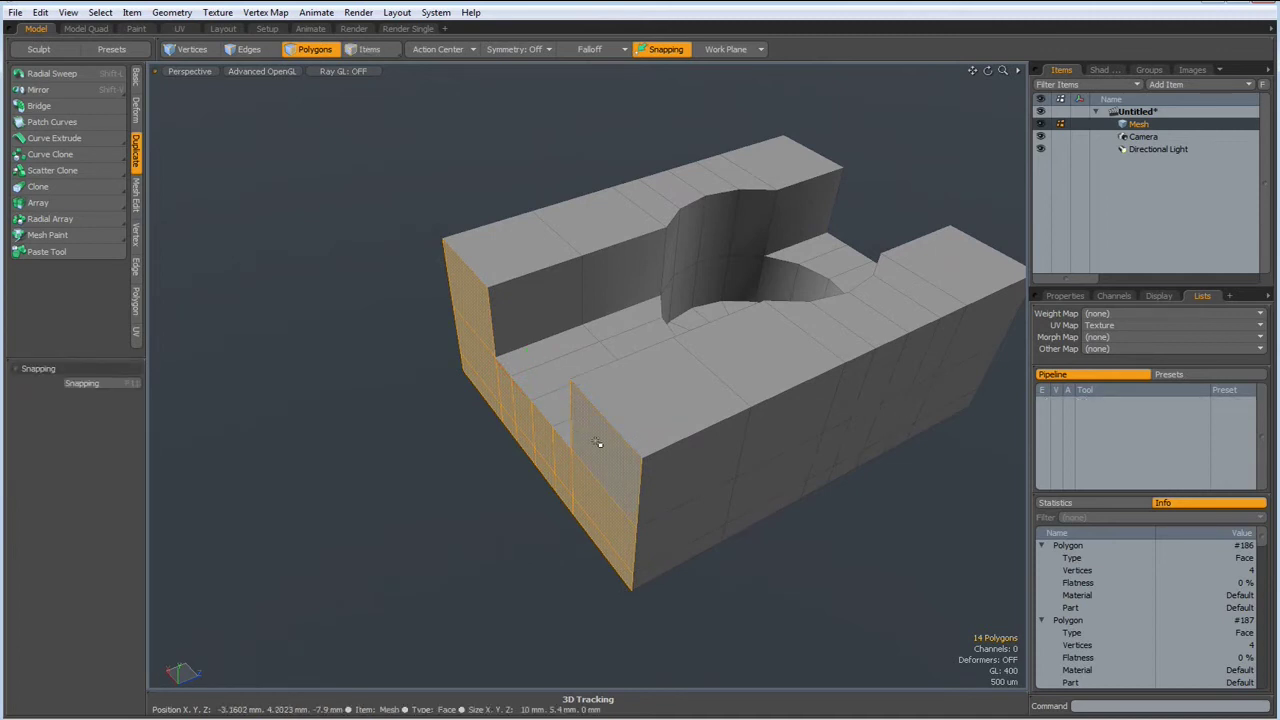
Select the end strip faces, leaving out the notch wall face.
{"action": "left_click", "coordinate": [597, 443]}
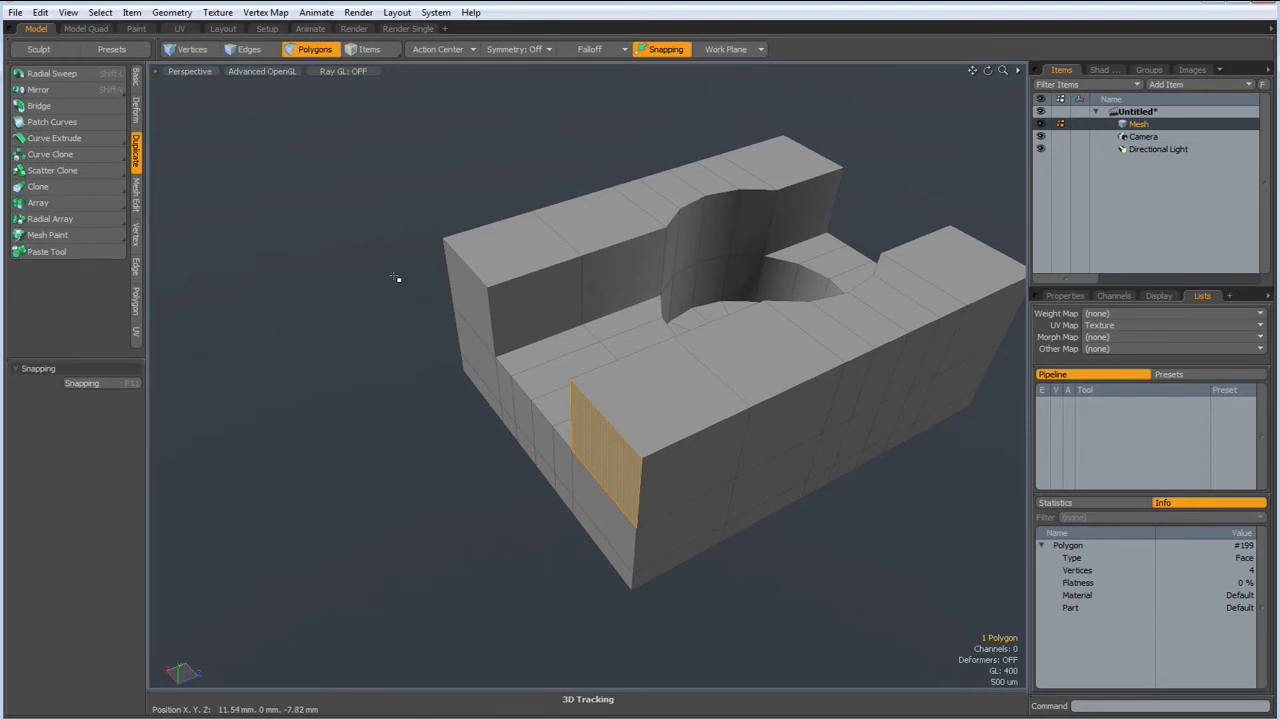
{"action": "key", "text": "shift+l"}
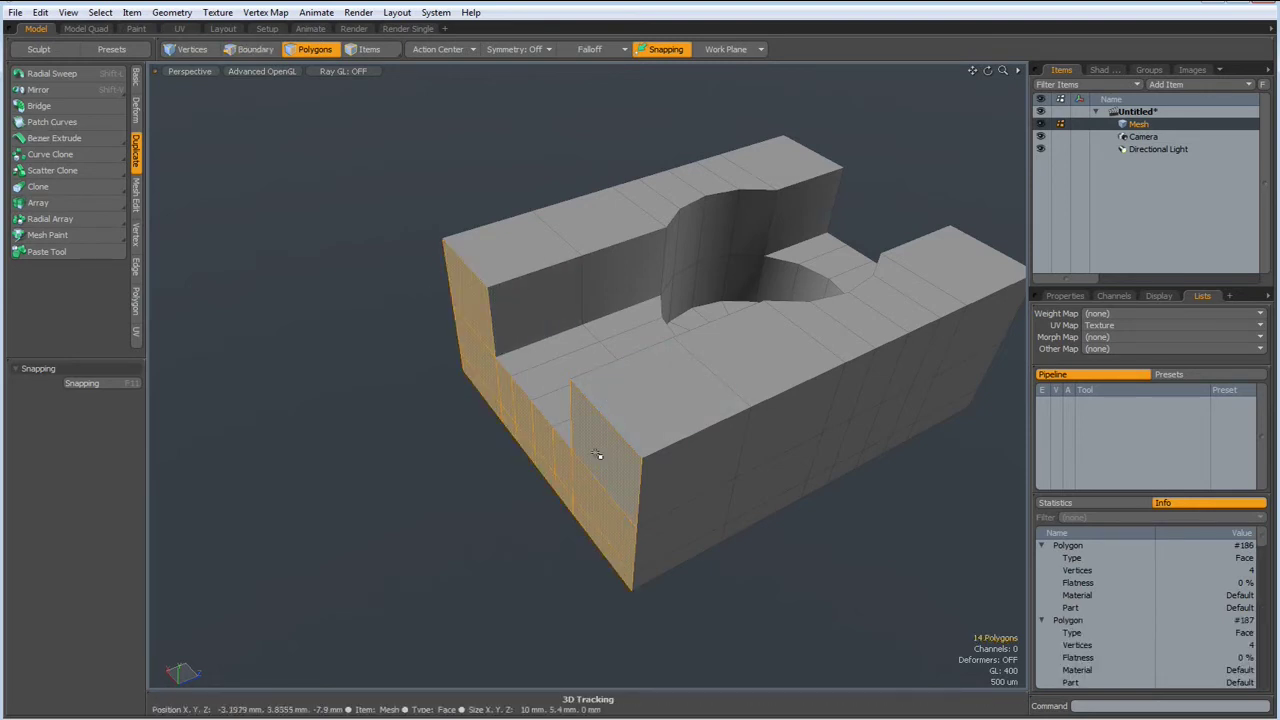
{"action": "left_click", "coordinate": [600, 450], "text": "ctrl"}
Deselect the upper-left face and move the selected end faces outward along Z.
{"action": "left_click", "coordinate": [467, 295], "text": "ctrl"}
{"action": "left_click_drag", "start_coordinate": [386, 451], "coordinate": [349, 406], "text": "alt"}
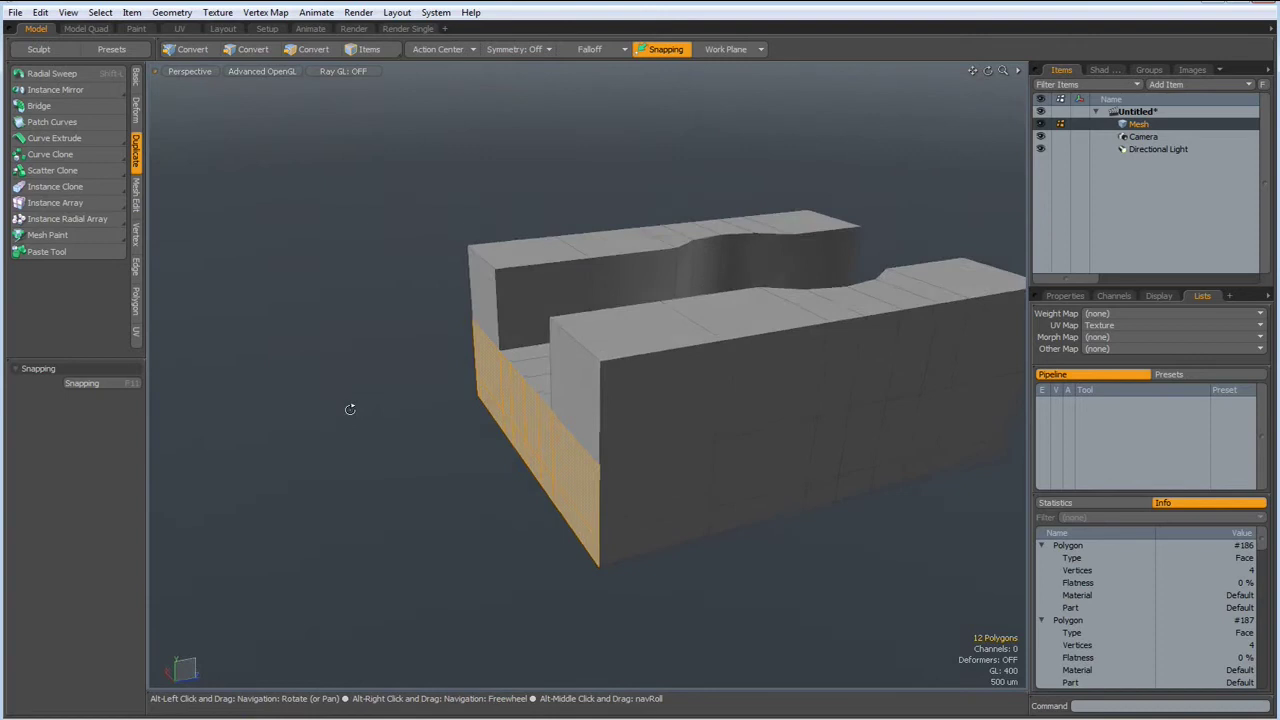
{"action": "key", "text": "y"}
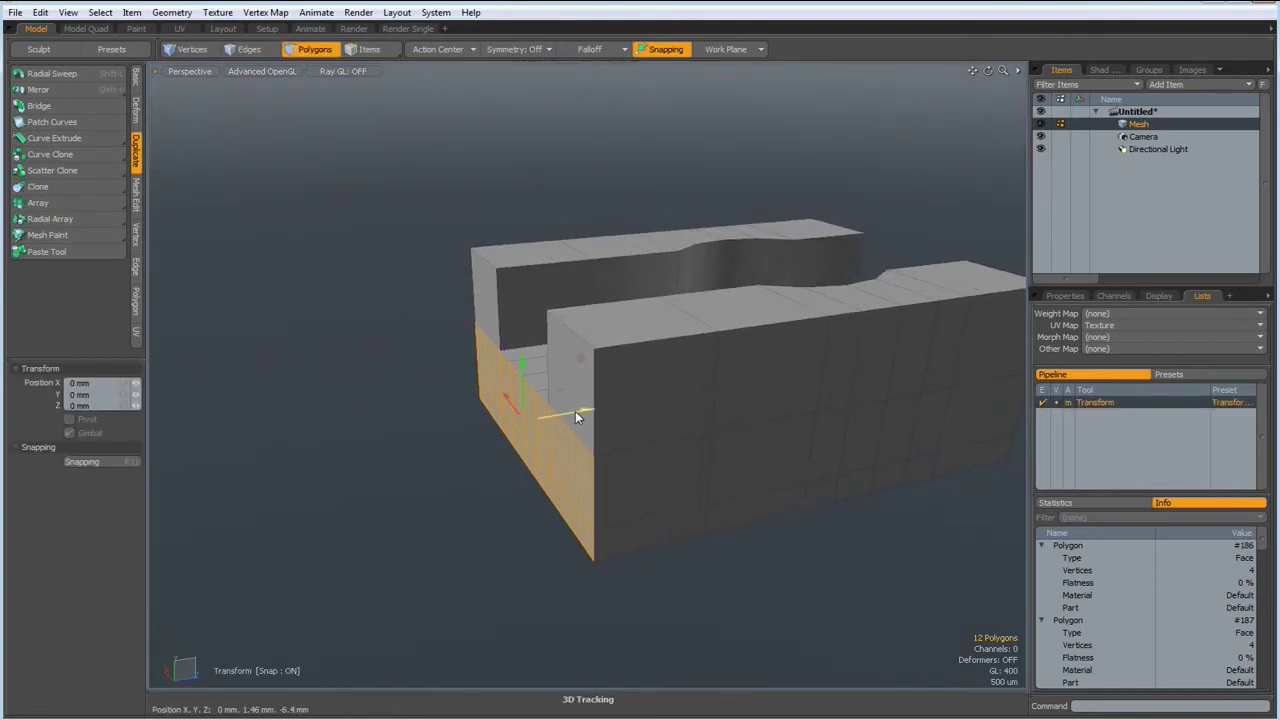
{"action": "mouse_move", "coordinate": [575, 411]}
{"action": "left_mouse_down"}
{"action": "mouse_move", "coordinate": [492, 441]}
{"action": "mouse_move", "coordinate": [436, 437]}
{"action": "left_mouse_up"}
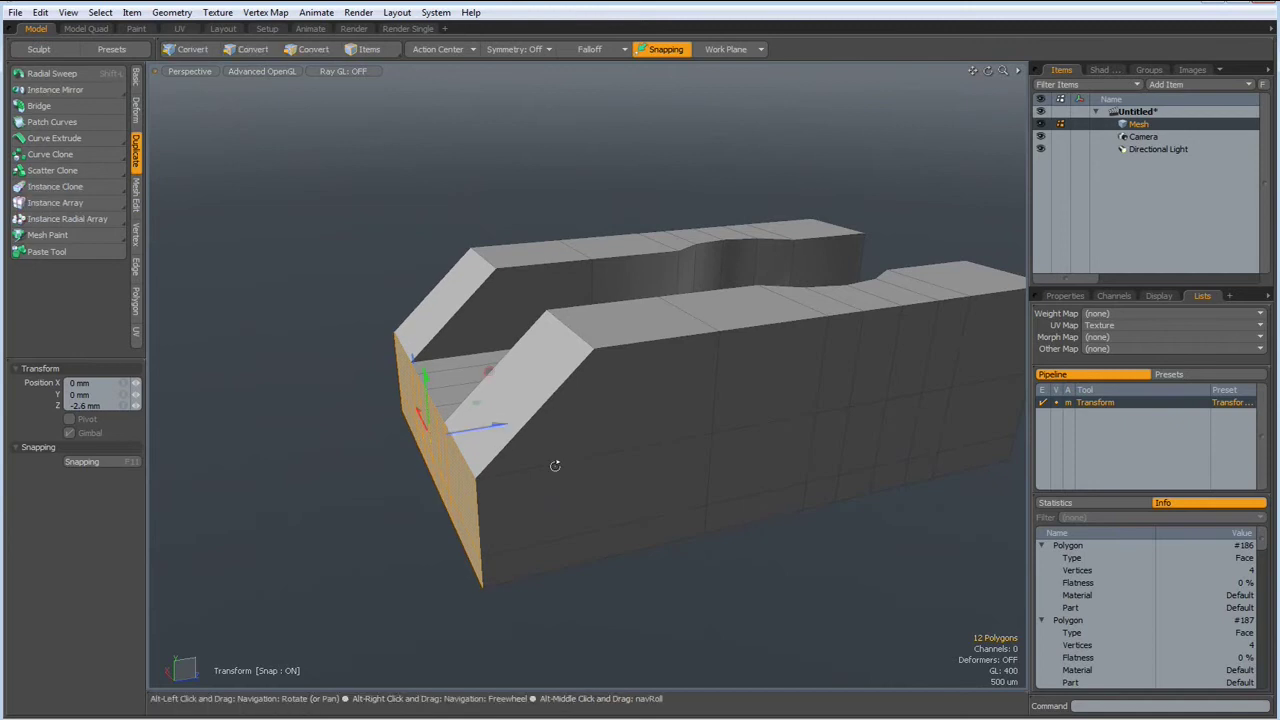
{"action": "mouse_move", "coordinate": [549, 443]}
{"action": "left_mouse_down", "text": "alt"}
{"action": "mouse_move", "coordinate": [541, 405]}
{"action": "mouse_move", "coordinate": [531, 410]}
{"action": "mouse_move", "coordinate": [551, 415]}
{"action": "left_mouse_up", "text": "alt"}
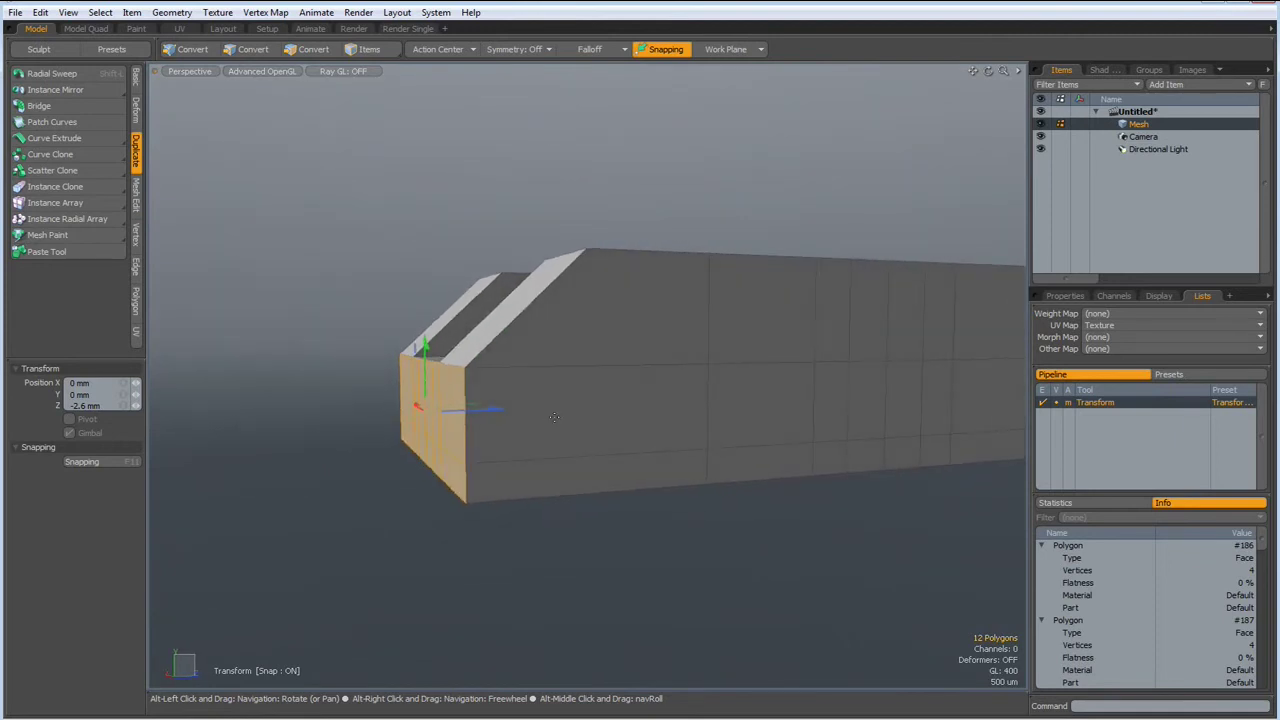
{"action": "key", "text": "q"}
Select the side edge loop and raise it slightly.
{"action": "key", "text": "2"}
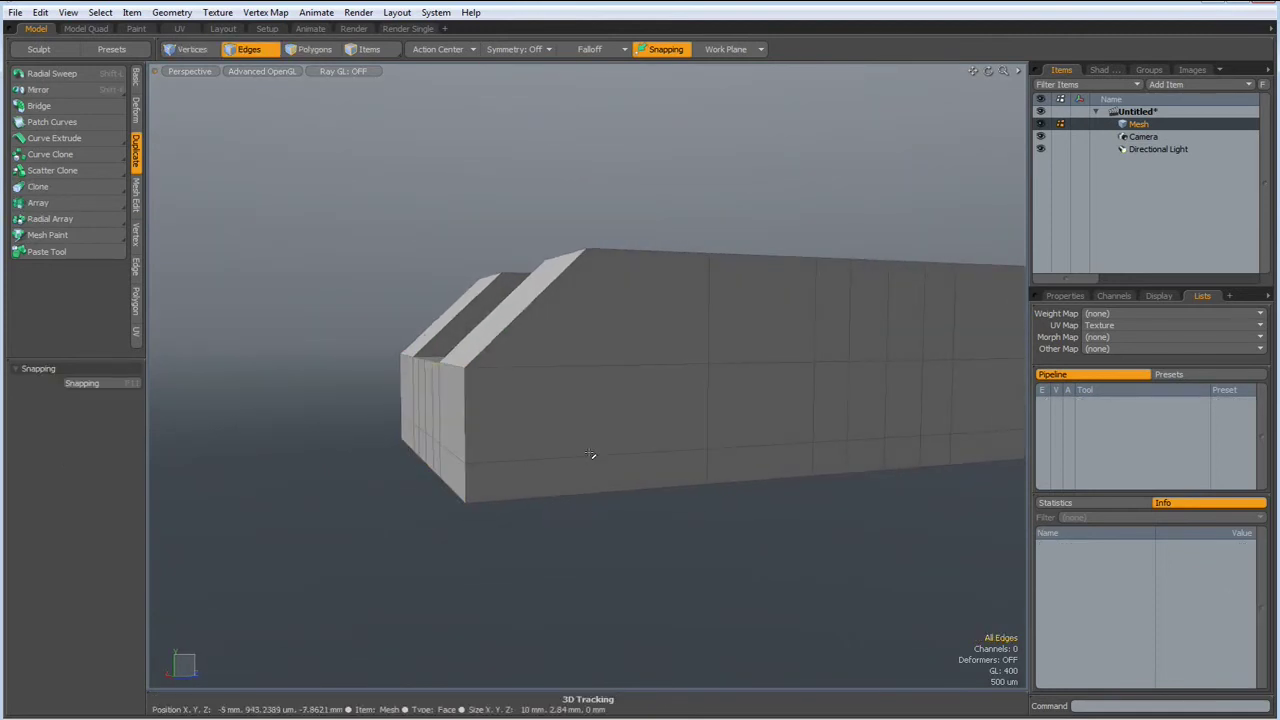
{"action": "double_click", "coordinate": [593, 460]}
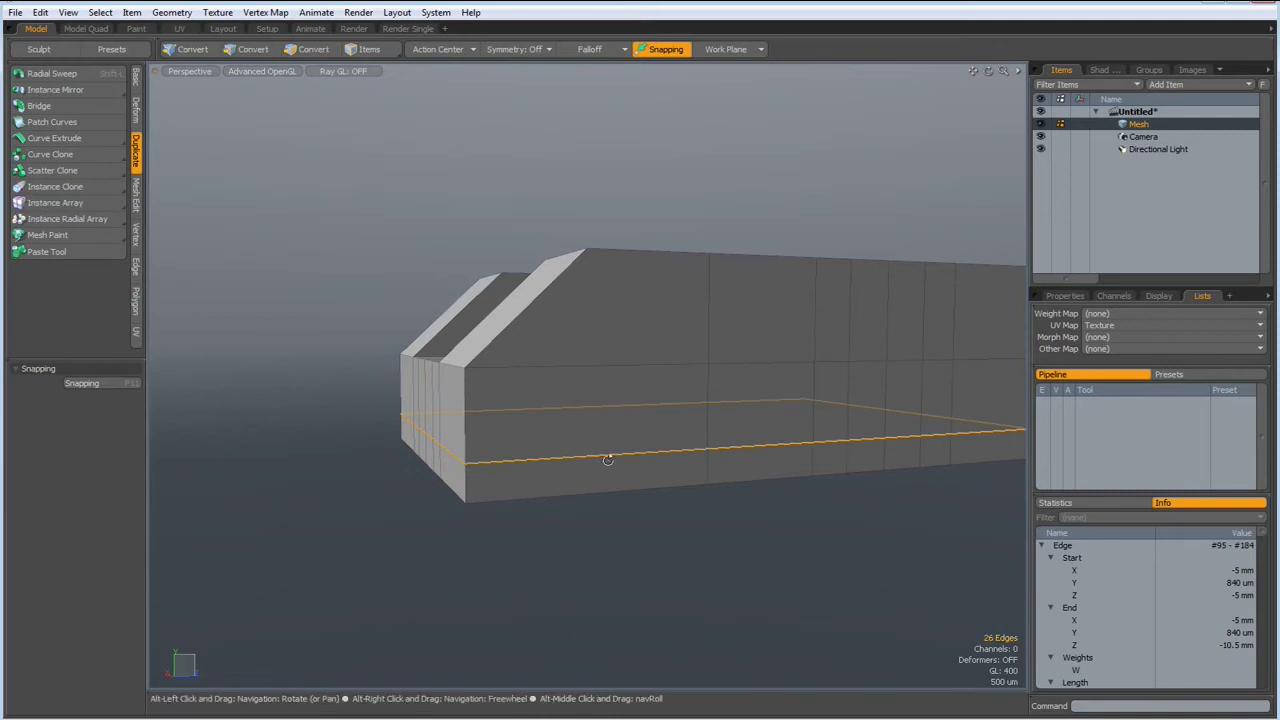
{"action": "key", "text": "w"}
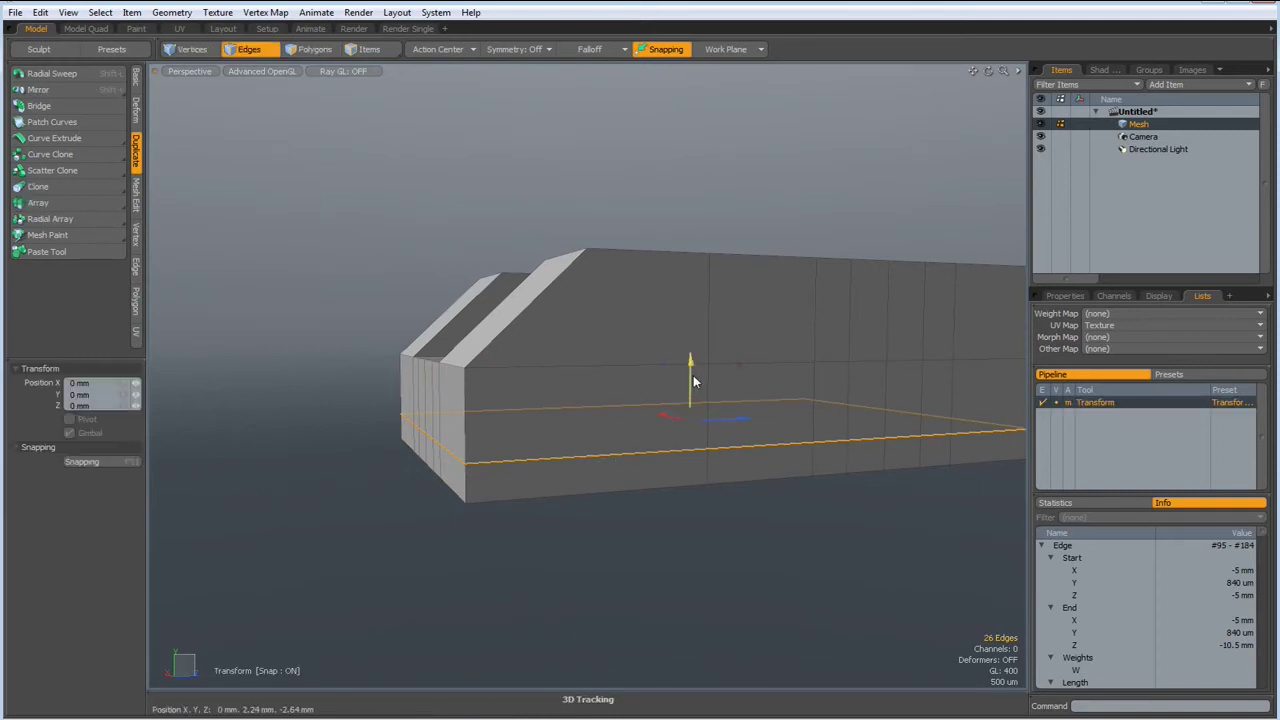
{"action": "left_click_drag", "start_coordinate": [739, 364], "coordinate": [740, 334]}
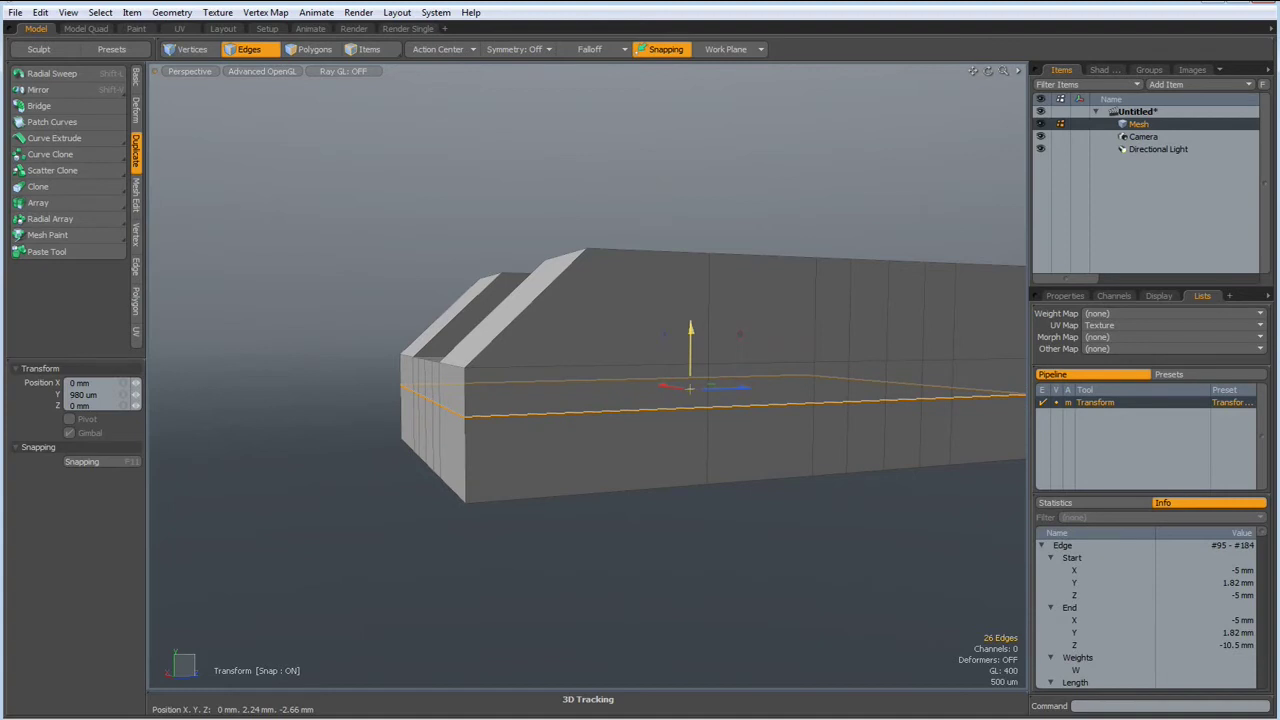
{"action": "key", "text": "space"}
Move the six angled-end edges 1.54 mm in Z so the side vertices align.
{"action": "mouse_move", "coordinate": [585, 391]}
{"action": "left_mouse_down", "text": "alt"}
{"action": "mouse_move", "coordinate": [523, 474]}
{"action": "mouse_move", "coordinate": [543, 486]}
{"action": "left_mouse_up", "text": "alt"}
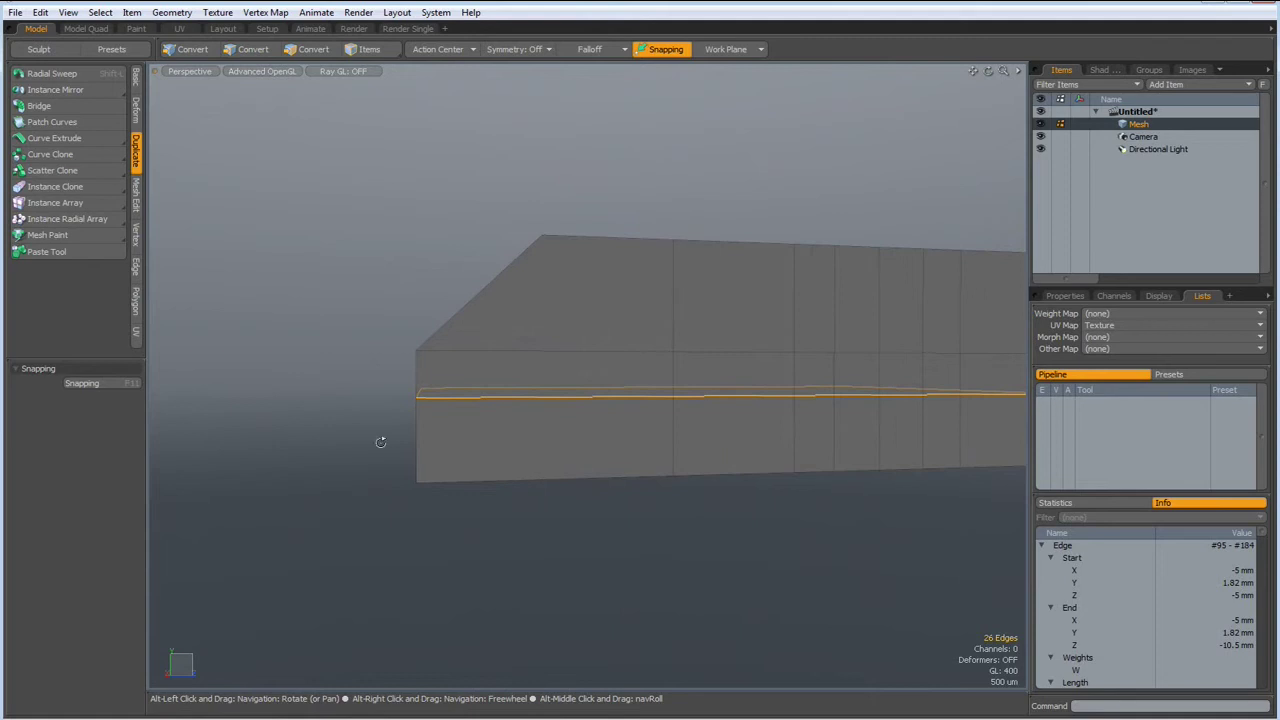
{"action": "mouse_move", "coordinate": [366, 443]}
{"action": "left_mouse_down"}
{"action": "mouse_move", "coordinate": [544, 551]}
{"action": "mouse_move", "coordinate": [523, 554]}
{"action": "left_mouse_up"}
{"action": "key", "text": "y"}
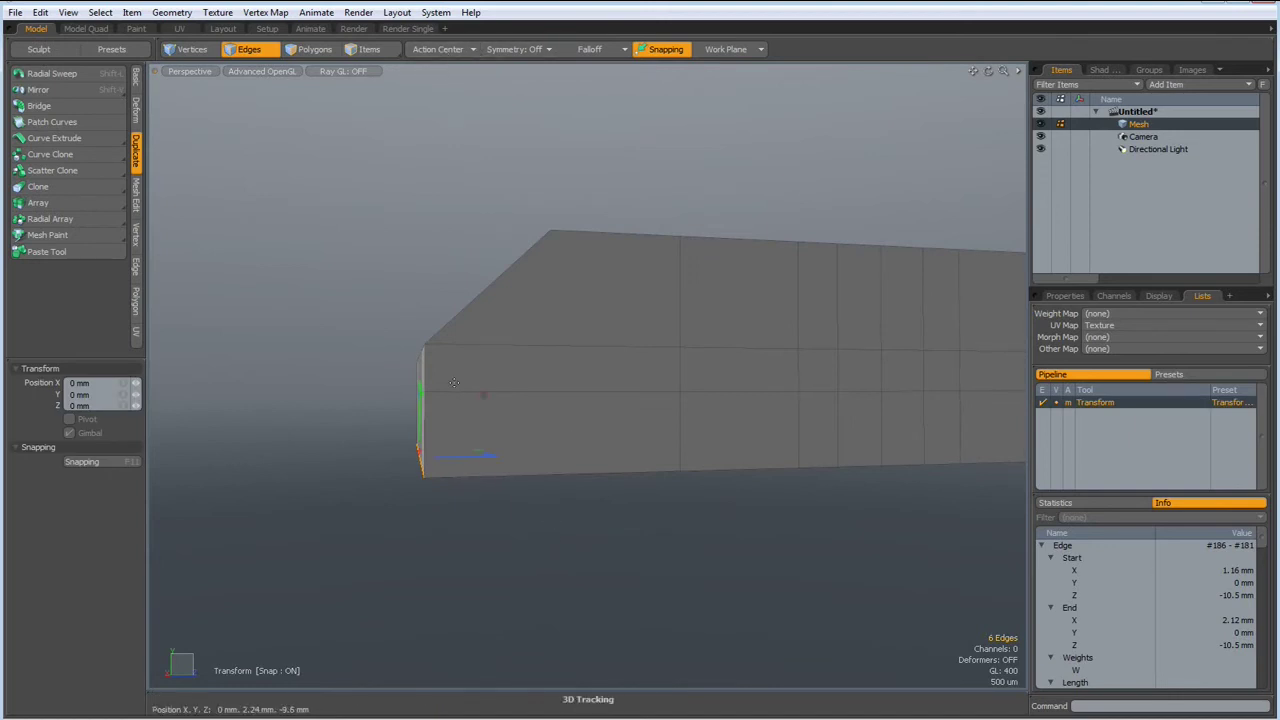
{"action": "mouse_move", "coordinate": [442, 456]}
{"action": "left_mouse_down", "text": "alt"}
{"action": "mouse_move", "coordinate": [532, 462]}
{"action": "mouse_move", "coordinate": [523, 474]}
{"action": "mouse_move", "coordinate": [550, 457]}
{"action": "left_mouse_up", "text": "alt"}
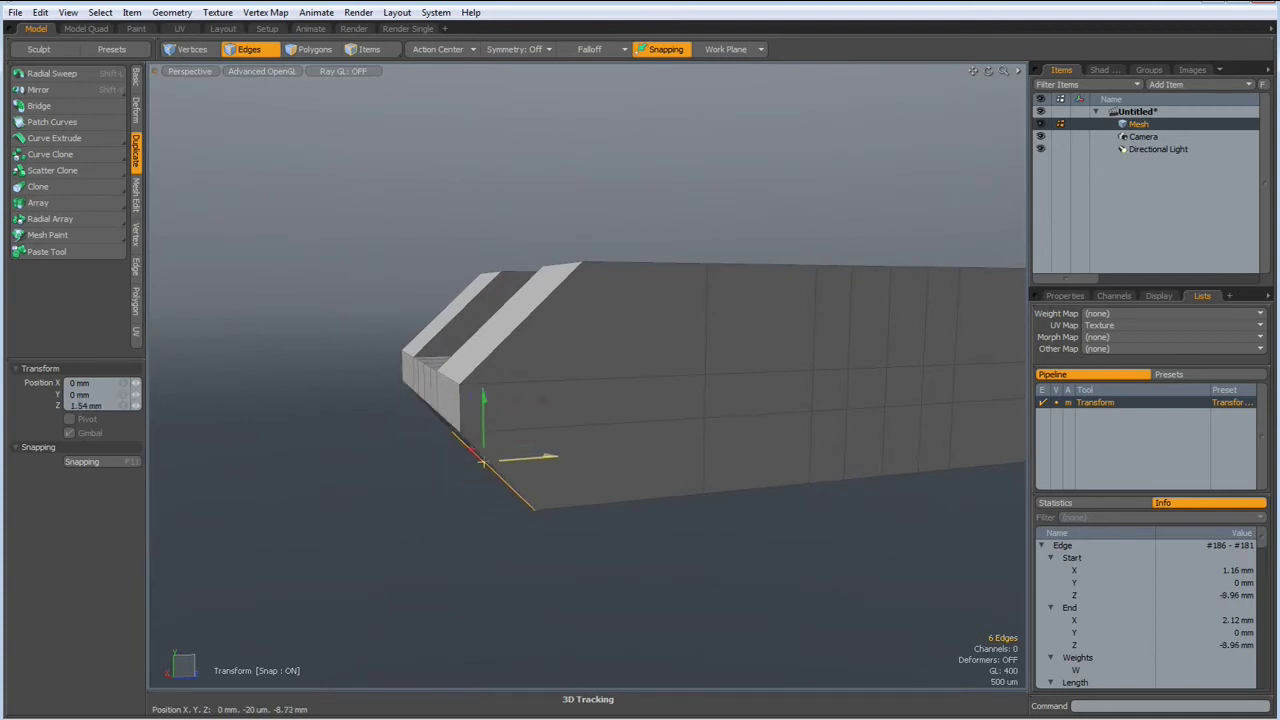
{"action": "mouse_move", "coordinate": [603, 523]}
{"action": "left_mouse_down", "text": "alt"}
{"action": "mouse_move", "coordinate": [545, 477]}
{"action": "mouse_move", "coordinate": [572, 510]}
{"action": "left_mouse_up", "text": "alt"}
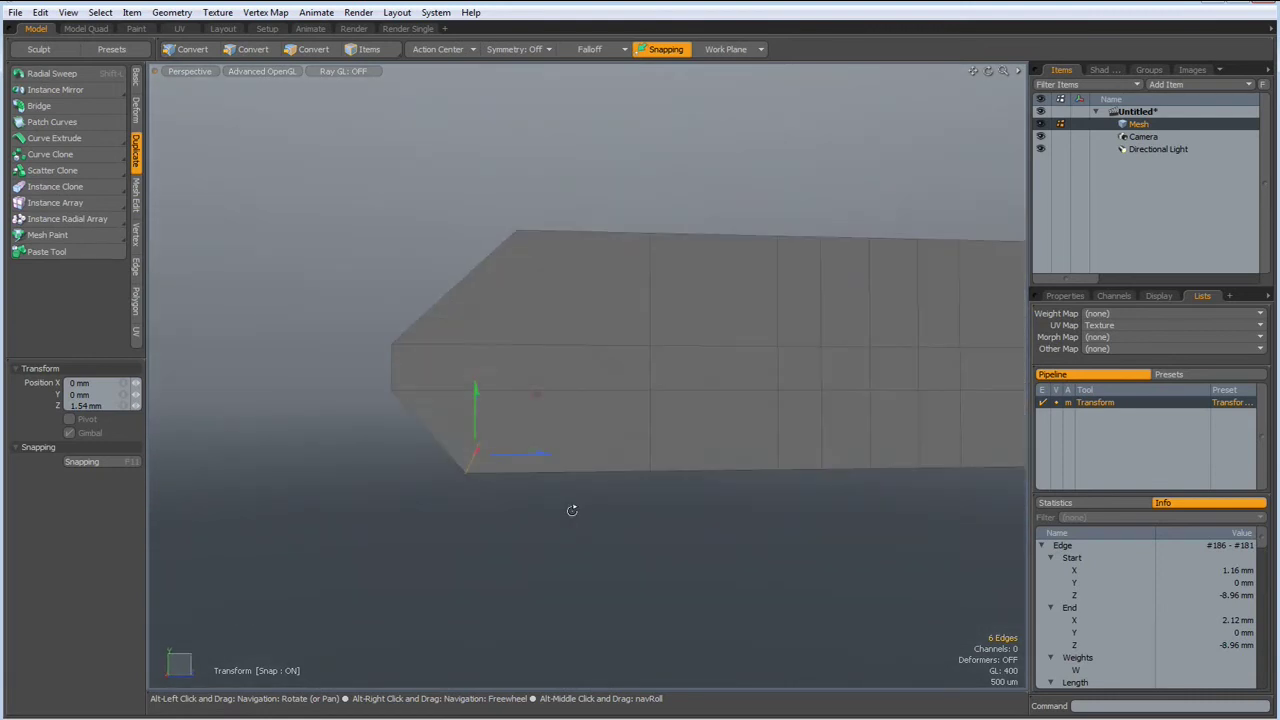
{"action": "scroll", "coordinate": [572, 510], "scroll_direction": "down", "scroll_amount": 3}
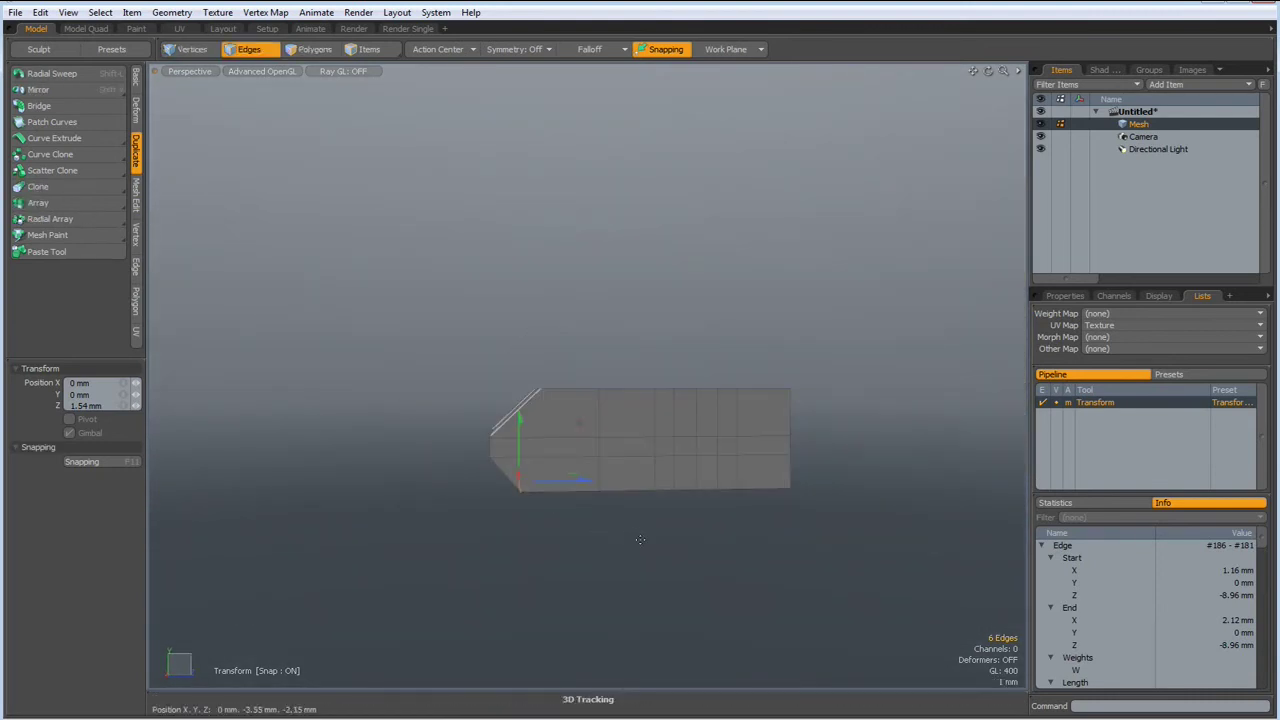
{"action": "key", "text": "ctrl+space"}
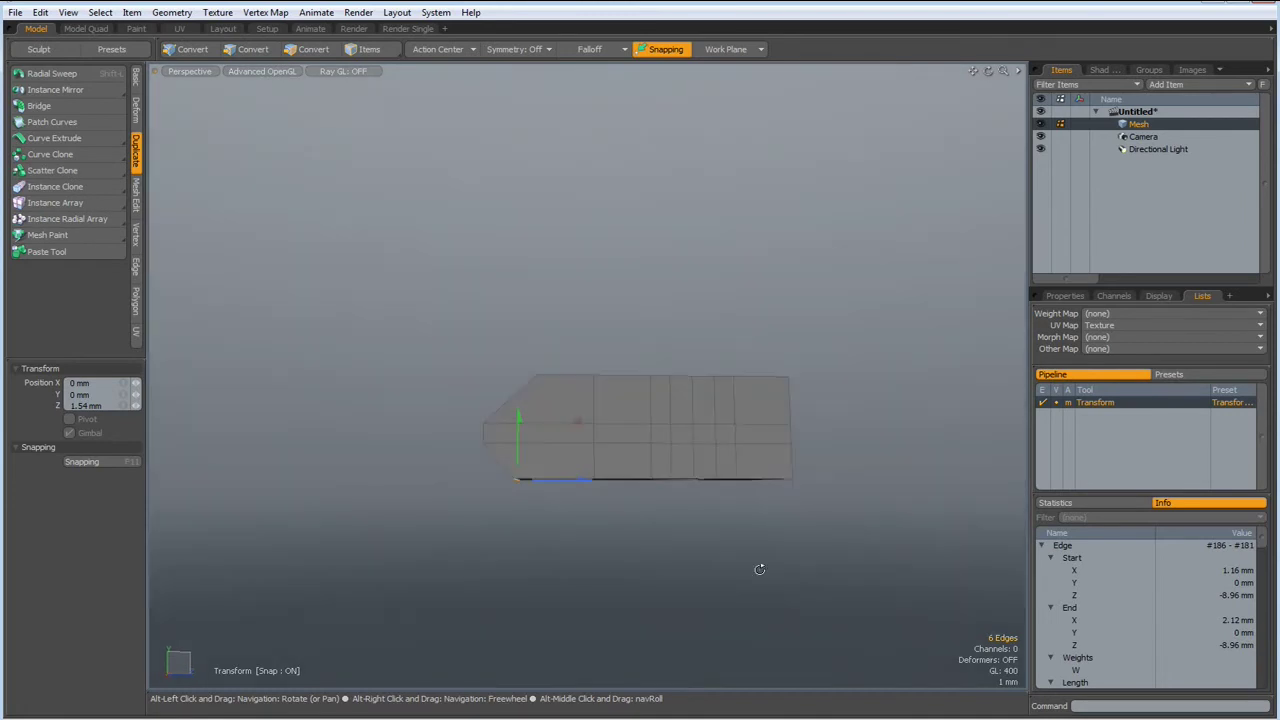
{"action": "left_click_drag", "start_coordinate": [766, 587], "coordinate": [766, 583], "text": "alt"}
{"action": "scroll", "coordinate": [758, 526], "scroll_direction": "up", "scroll_amount": 3}
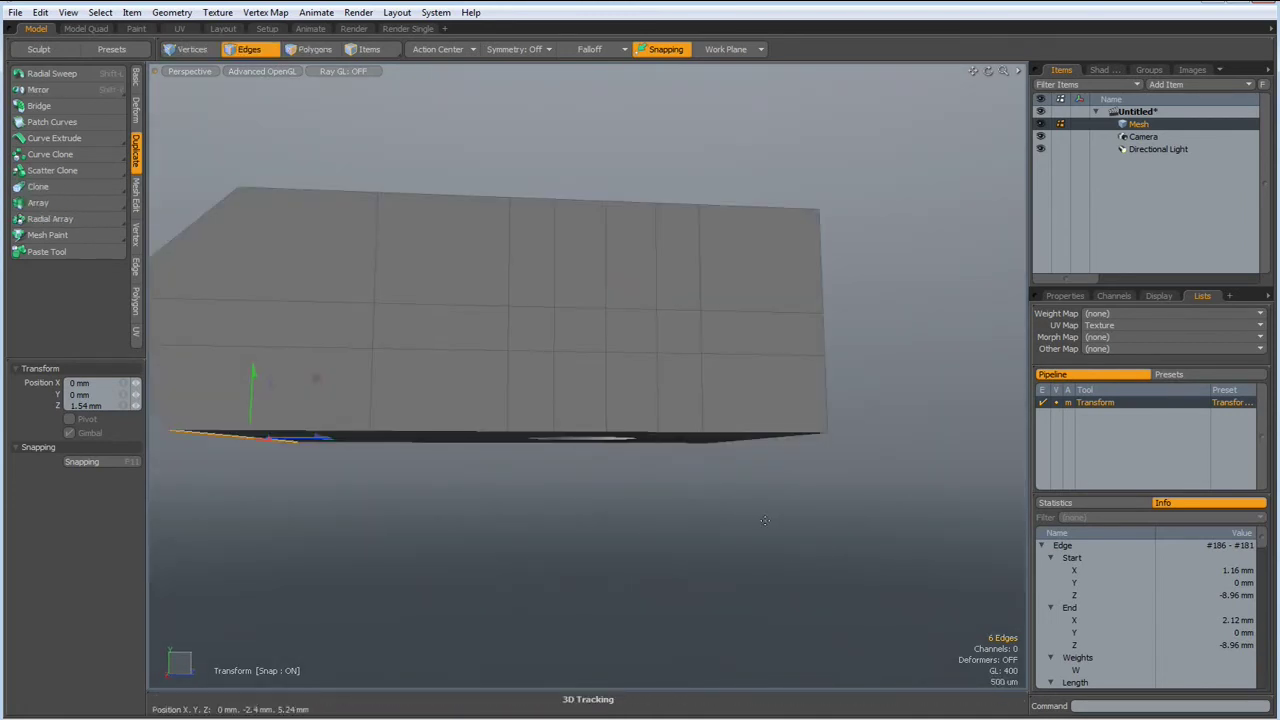
{"action": "scroll", "coordinate": [758, 526], "scroll_direction": "down", "scroll_amount": 2}
{"action": "left_click_drag", "start_coordinate": [732, 536], "coordinate": [620, 496], "text": "alt"}
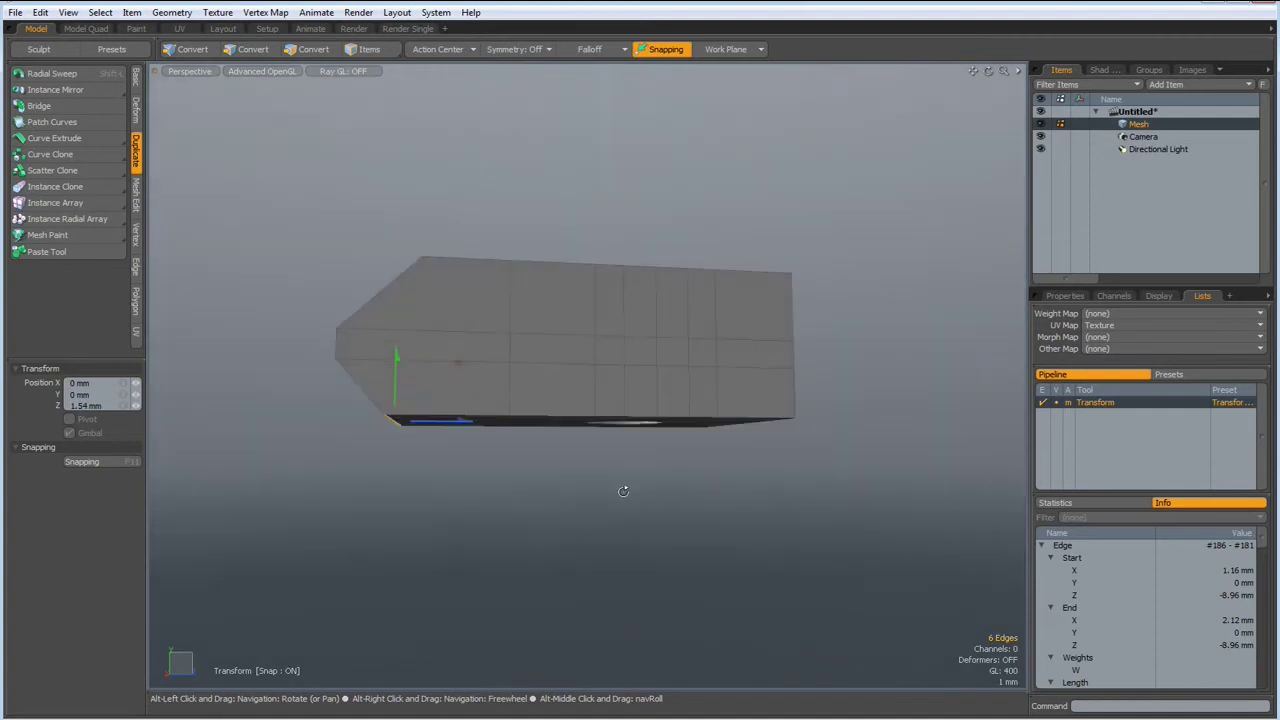
{"action": "key", "text": "q"}
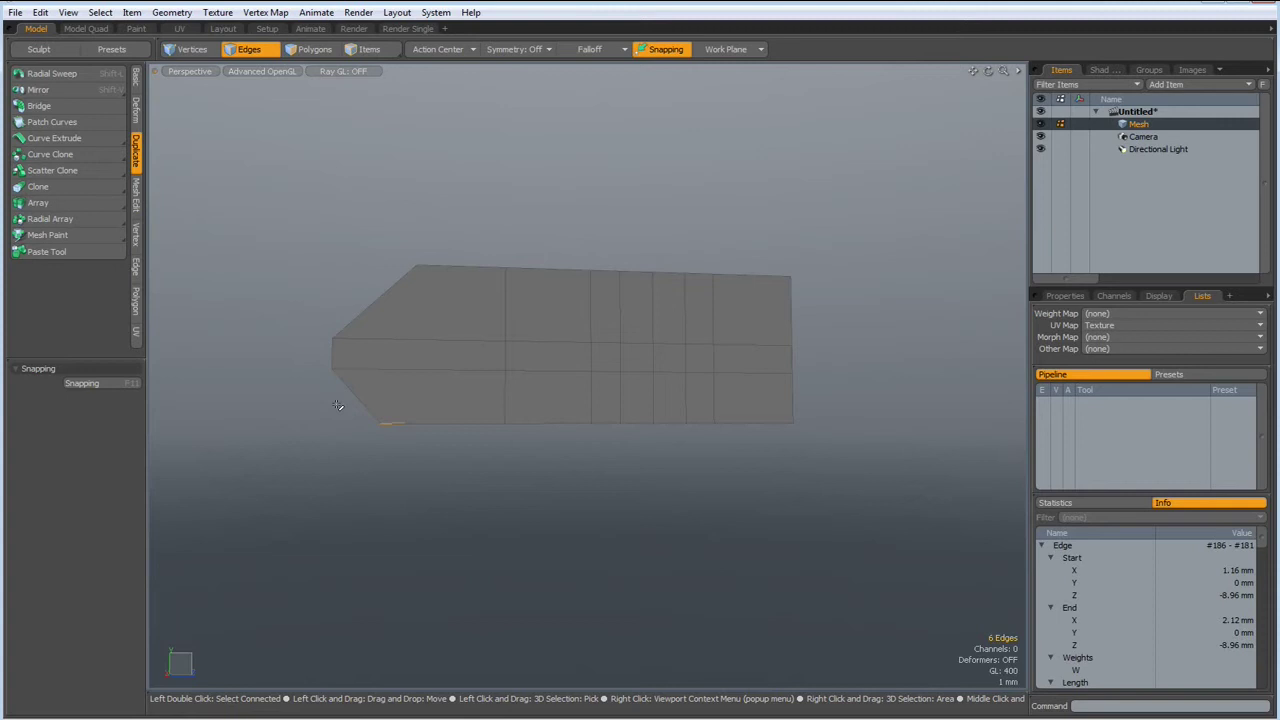
Extrude the rail's bottom faces downward about 800 um.
{"action": "key", "text": "3"}
{"action": "right_click_drag", "start_coordinate": [337, 404], "coordinate": [956, 510]}
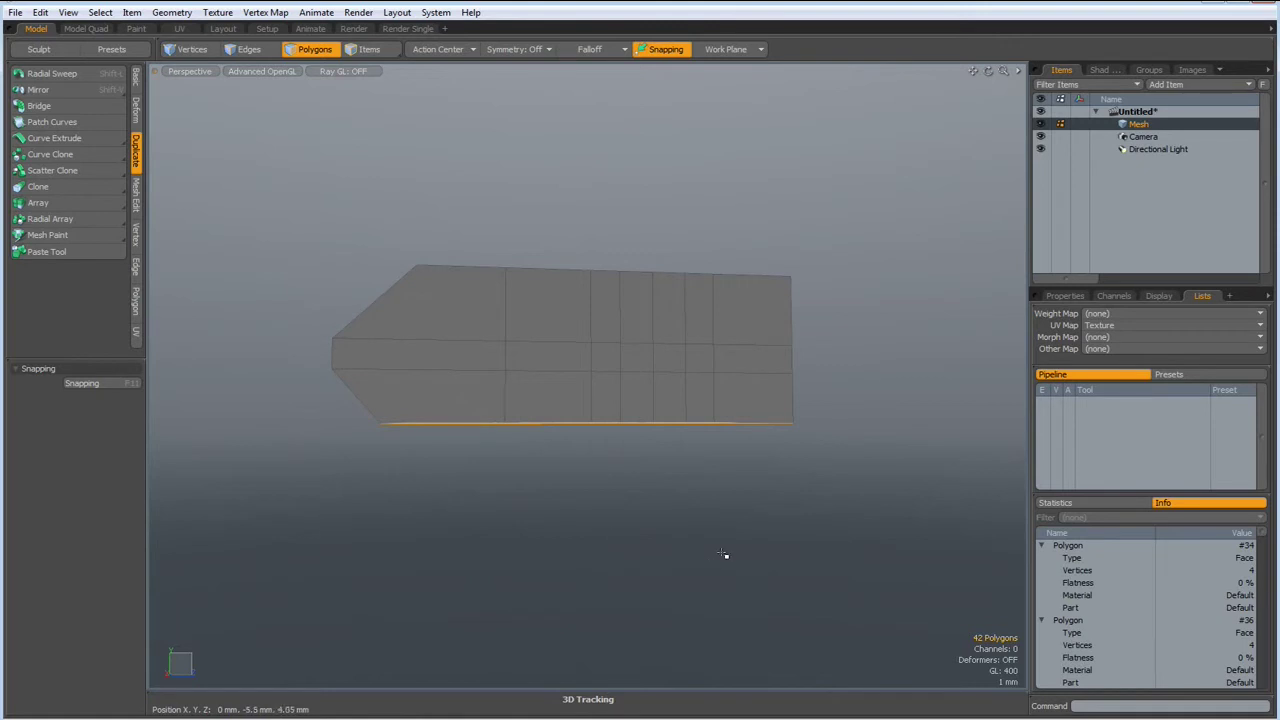
{"action": "key", "text": "shift+x"}
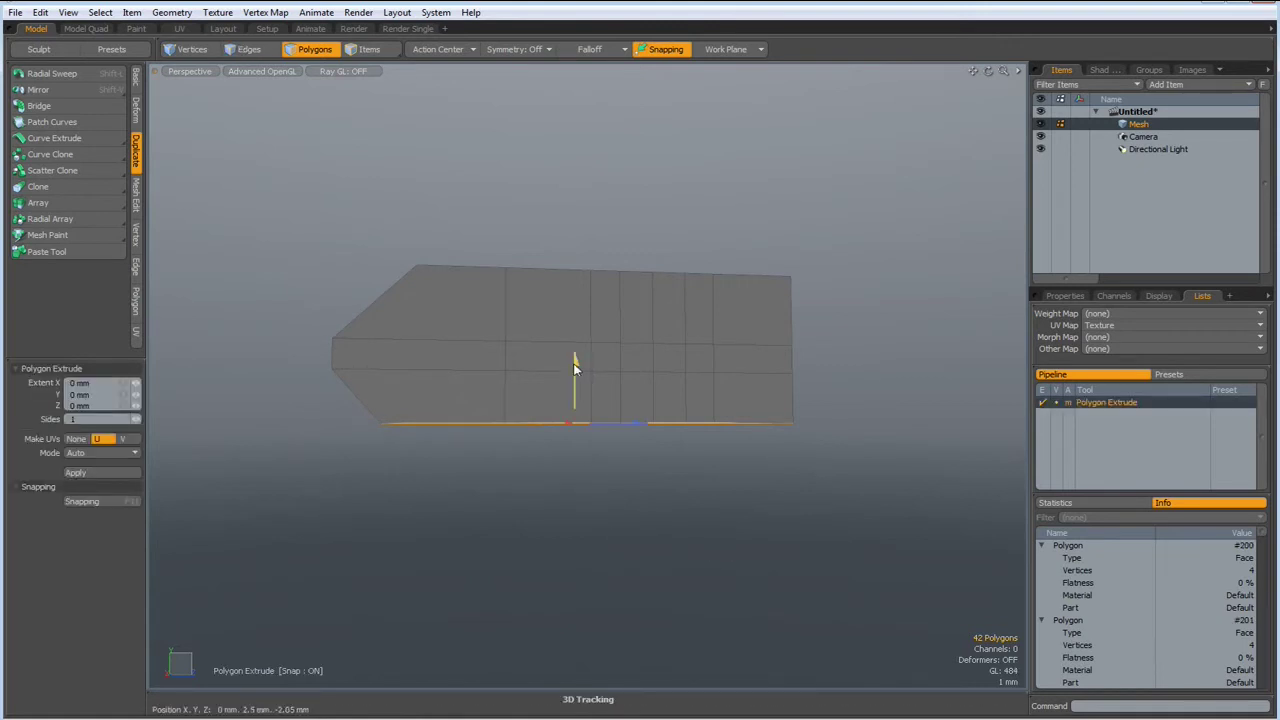
{"action": "left_click_drag", "start_coordinate": [575, 368], "coordinate": [575, 386]}
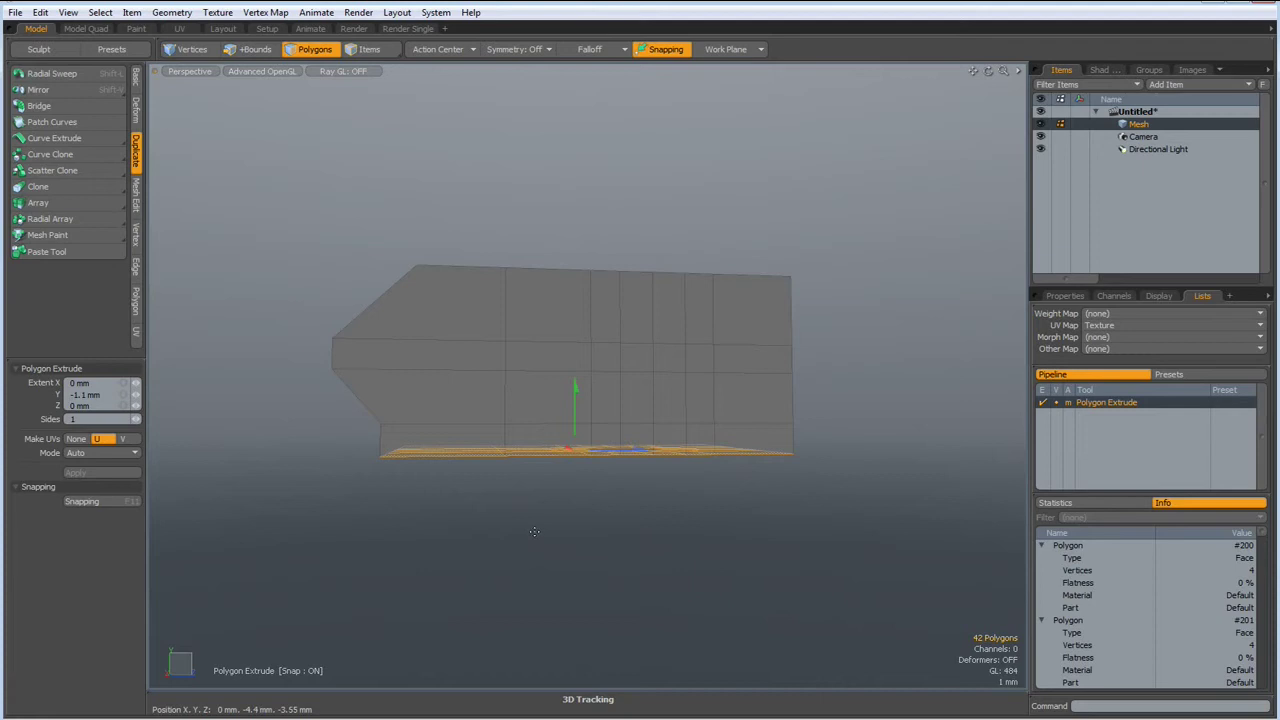
{"action": "left_click_drag", "start_coordinate": [575, 400], "coordinate": [575, 420]}
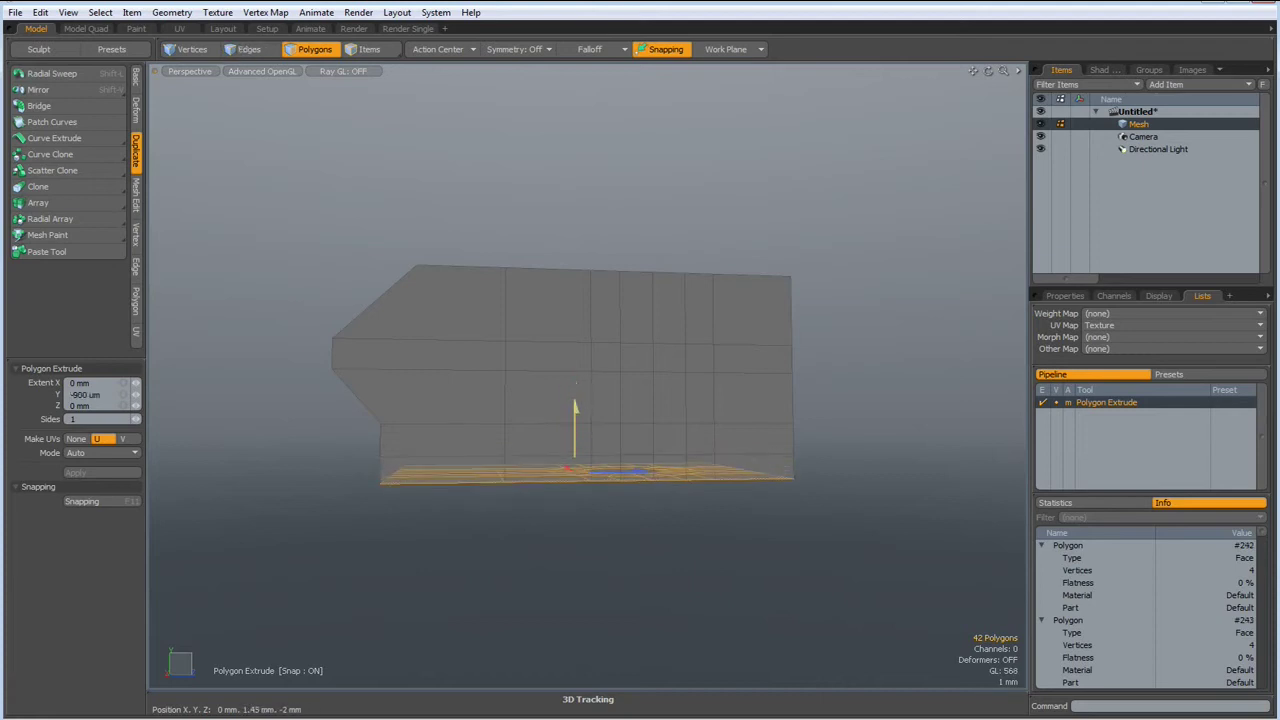
{"action": "key", "text": "q"}
{"action": "mouse_move", "coordinate": [471, 537]}
{"action": "left_mouse_down", "text": "alt"}
{"action": "mouse_move", "coordinate": [420, 534]}
{"action": "mouse_move", "coordinate": [397, 476]}
{"action": "left_mouse_up", "text": "alt"}
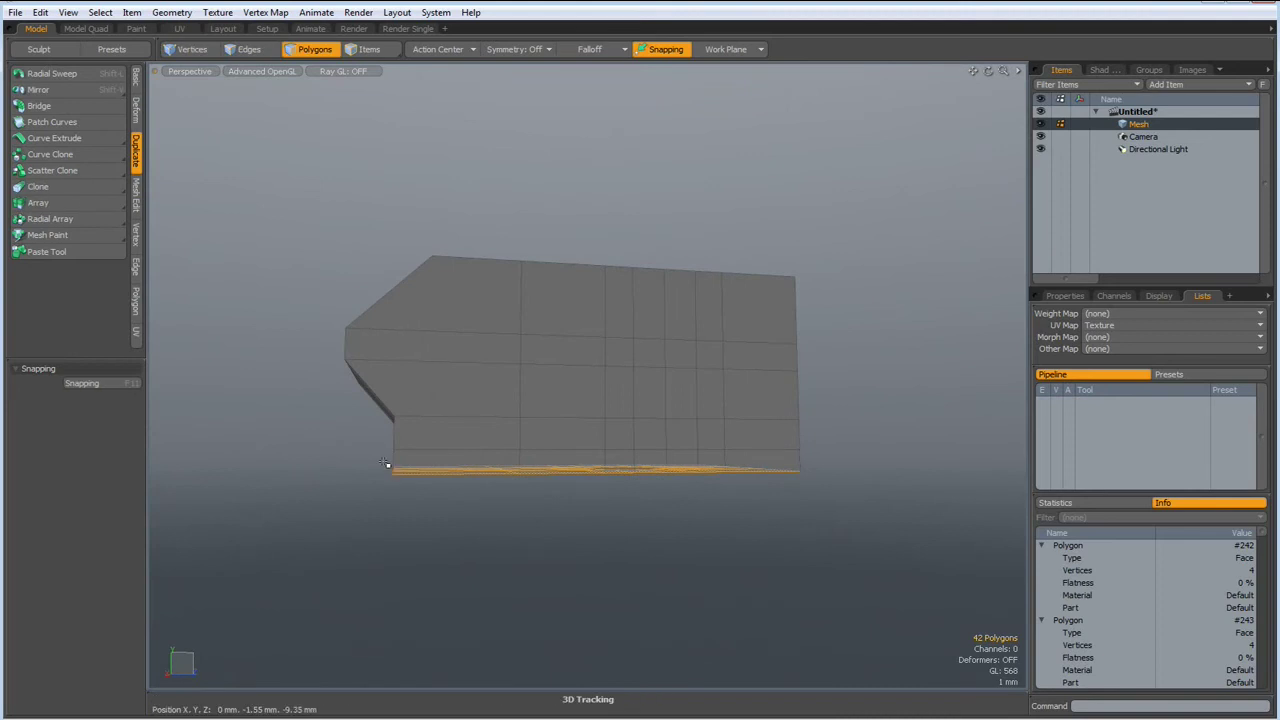
Slide the new lower-left corner edges back 850 um in Z.
{"action": "key", "text": "2"}
{"action": "mouse_move", "coordinate": [377, 459]}
{"action": "right_mouse_down"}
{"action": "mouse_move", "coordinate": [443, 500]}
{"action": "mouse_move", "coordinate": [434, 506]}
{"action": "right_mouse_up"}
{"action": "mouse_move", "coordinate": [434, 506]}
{"action": "left_mouse_down", "text": "alt"}
{"action": "mouse_move", "coordinate": [443, 534]}
{"action": "mouse_move", "coordinate": [421, 537]}
{"action": "mouse_move", "coordinate": [483, 561]}
{"action": "left_mouse_up", "text": "alt"}
{"action": "key", "text": "w"}
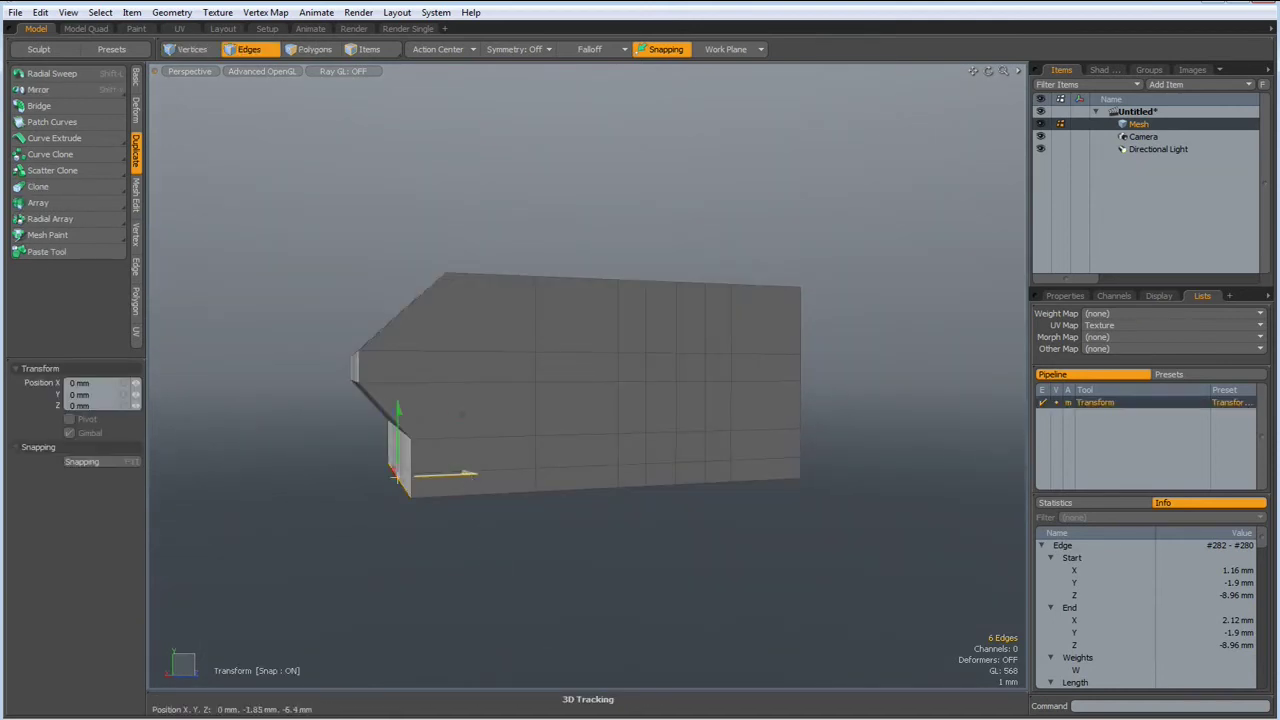
{"action": "left_click_drag", "start_coordinate": [458, 414], "coordinate": [438, 414]}
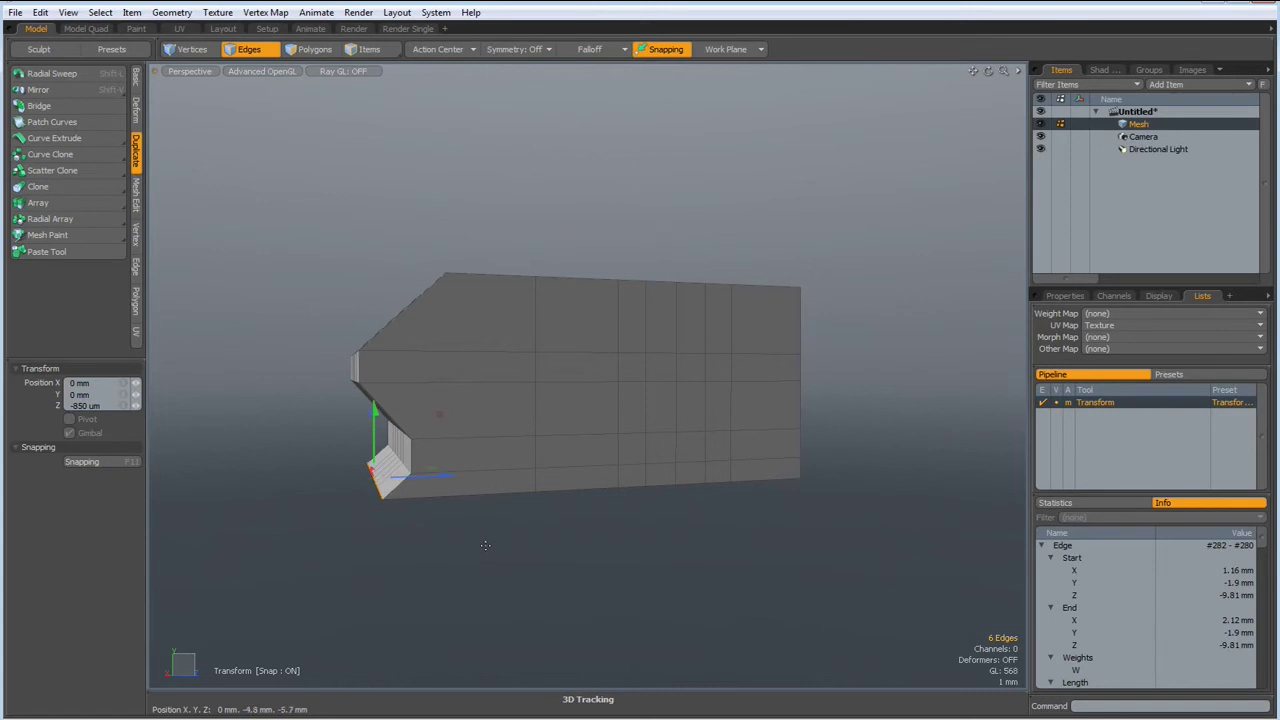
{"action": "key", "text": "space"}
{"action": "left_click_drag", "start_coordinate": [560, 551], "coordinate": [539, 547], "text": "alt"}
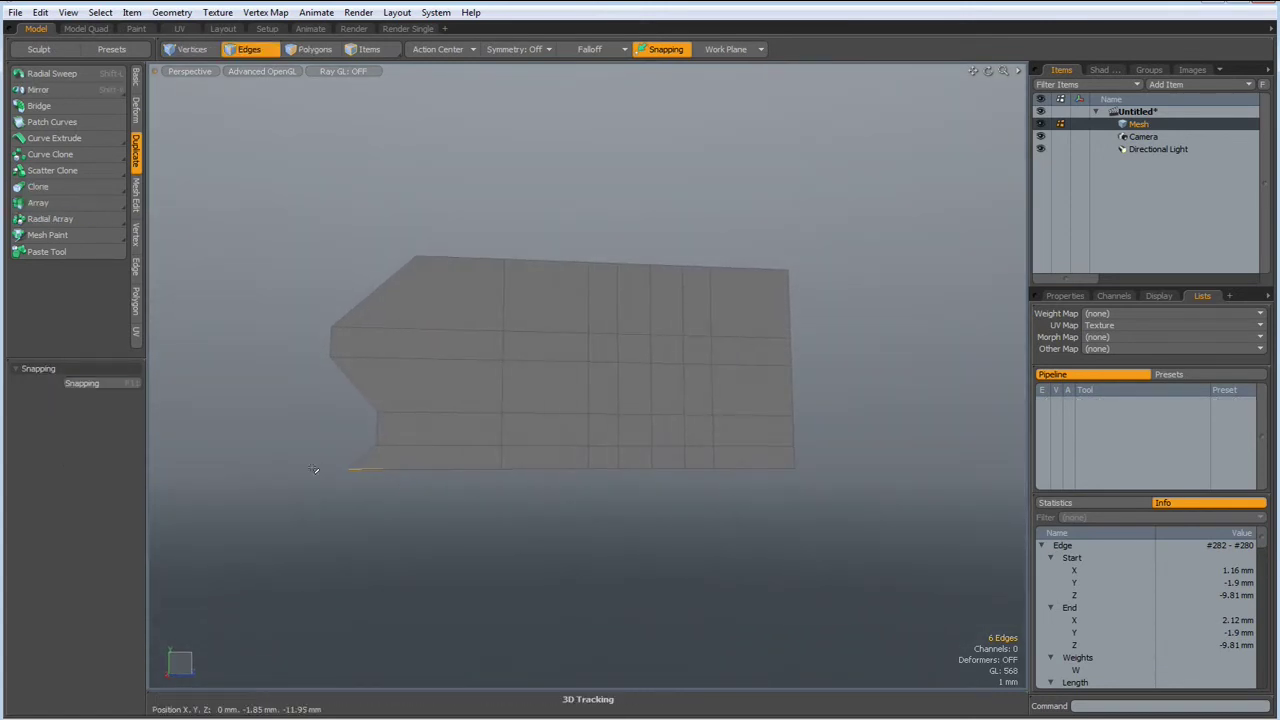
Extrude the rail's bottom face 1.8 mm further down.
{"action": "key", "text": "3"}
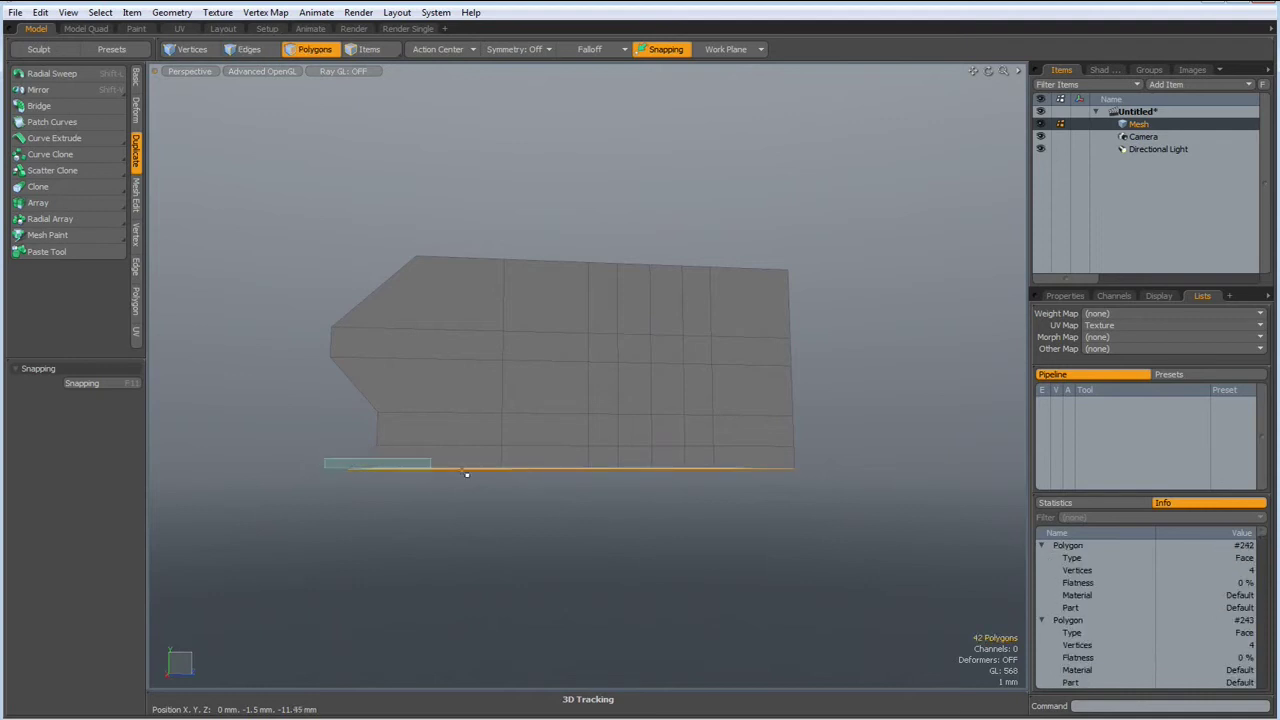
{"action": "left_click_drag", "start_coordinate": [466, 474], "coordinate": [942, 532]}
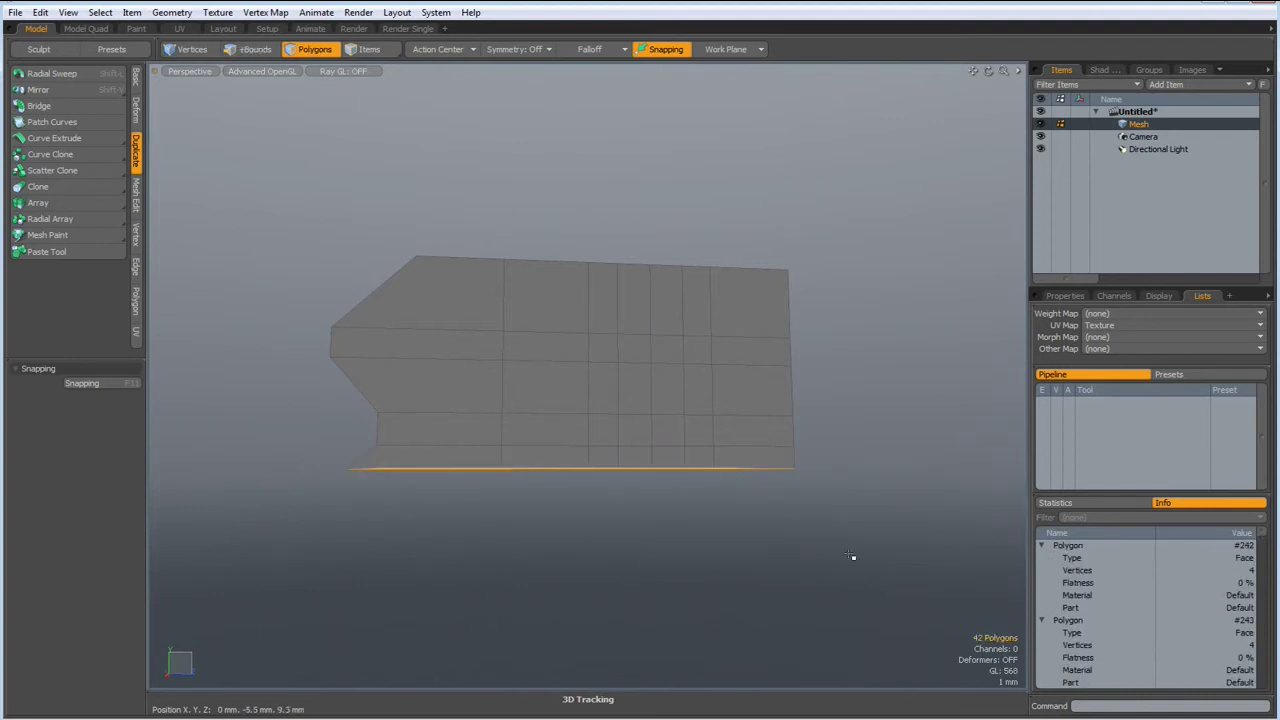
{"action": "key", "text": "shift+x"}
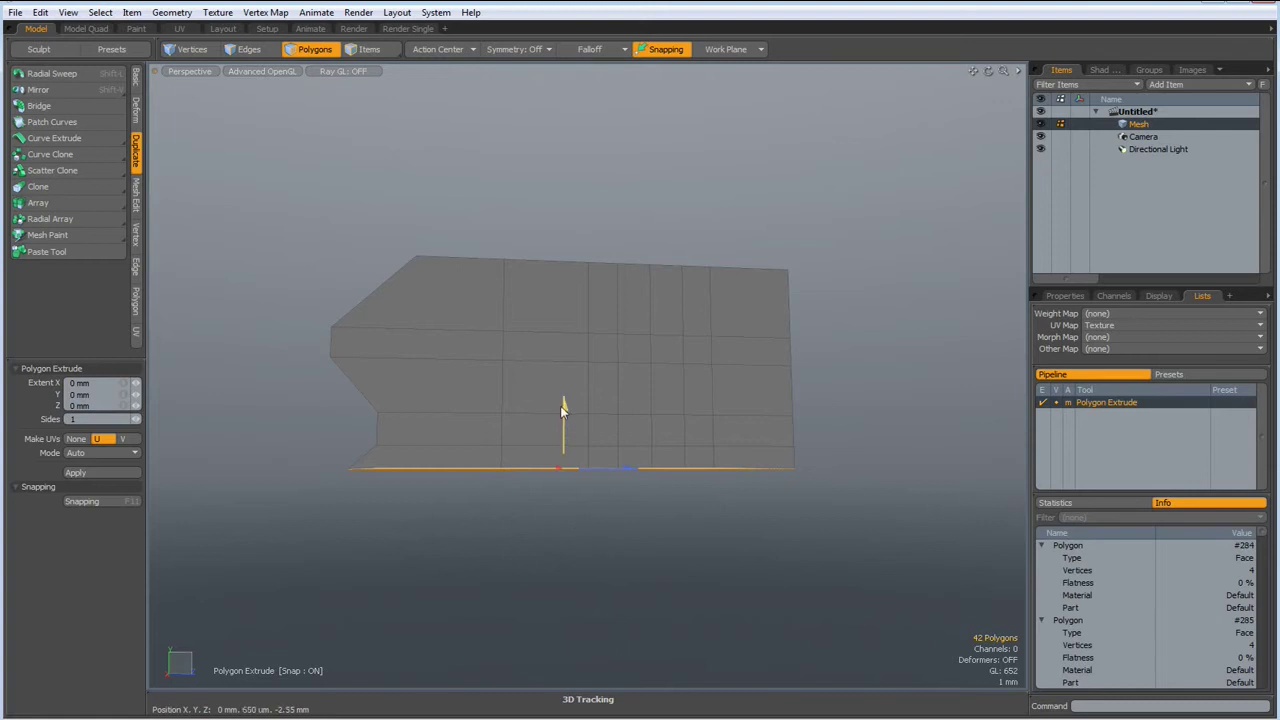
{"action": "left_click_drag", "start_coordinate": [565, 408], "coordinate": [565, 453]}
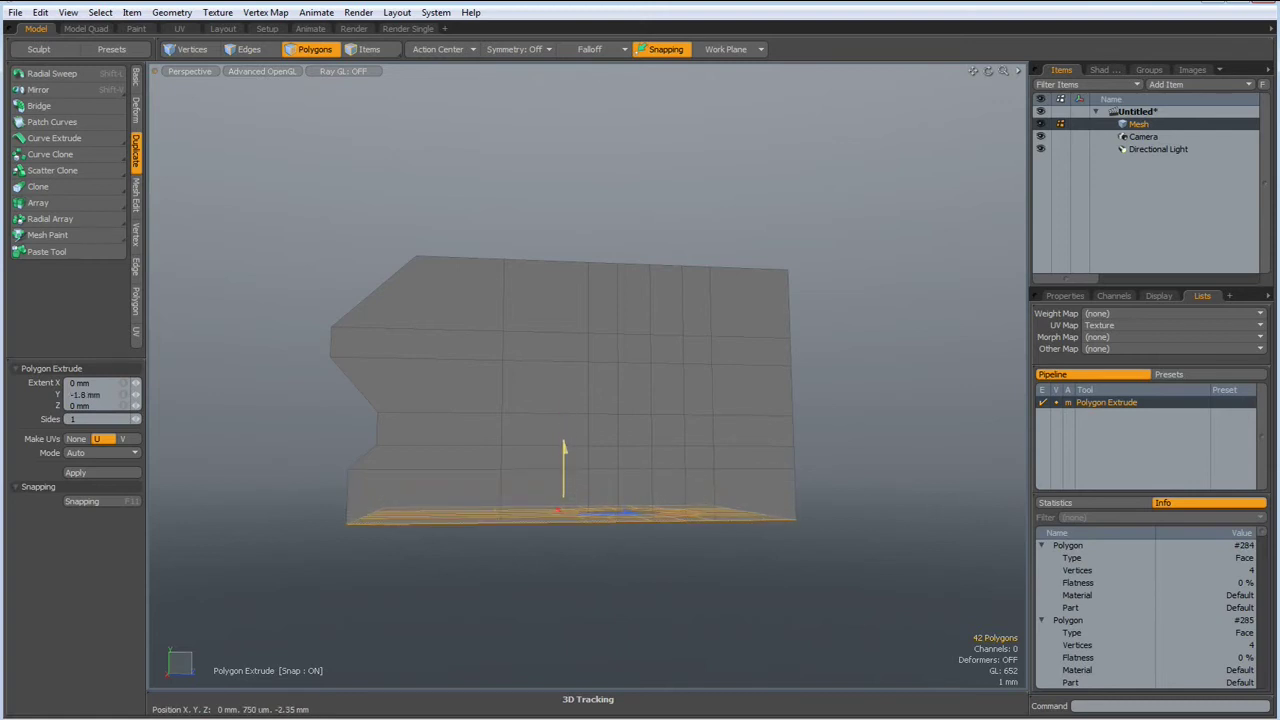
{"action": "left_click_drag", "start_coordinate": [491, 571], "coordinate": [495, 576], "text": "alt"}
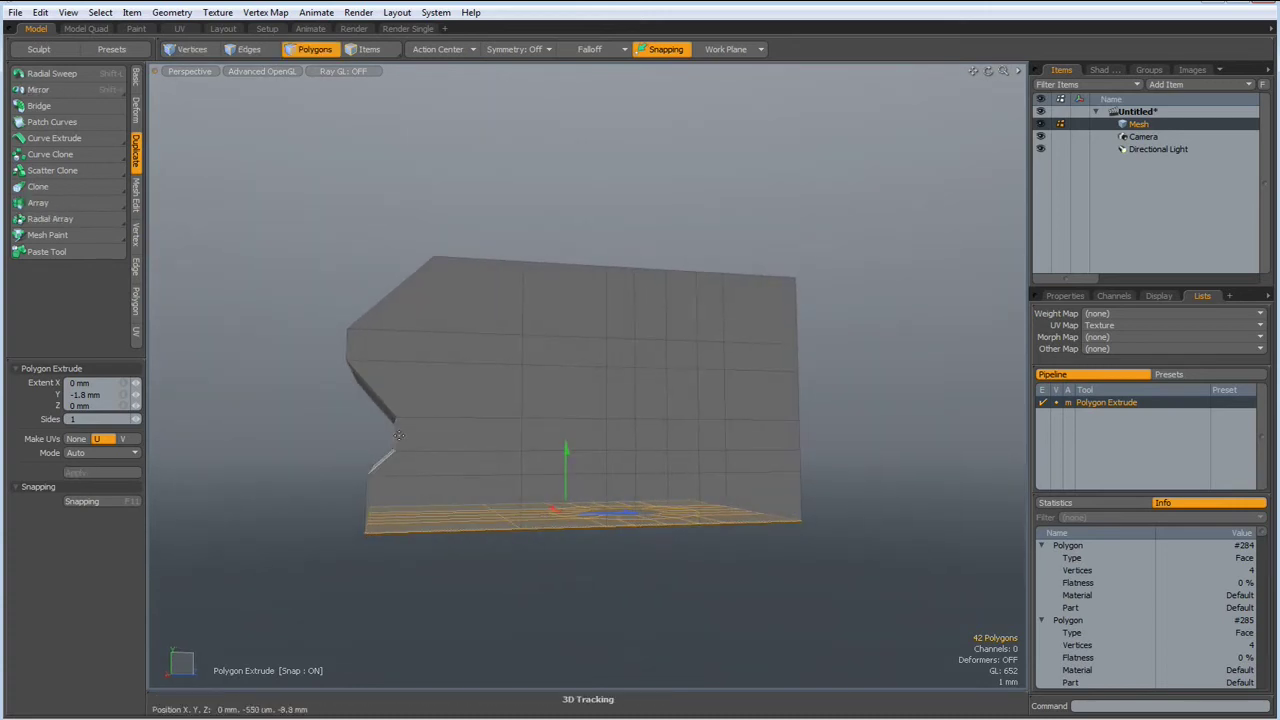
{"action": "key", "text": "space"}
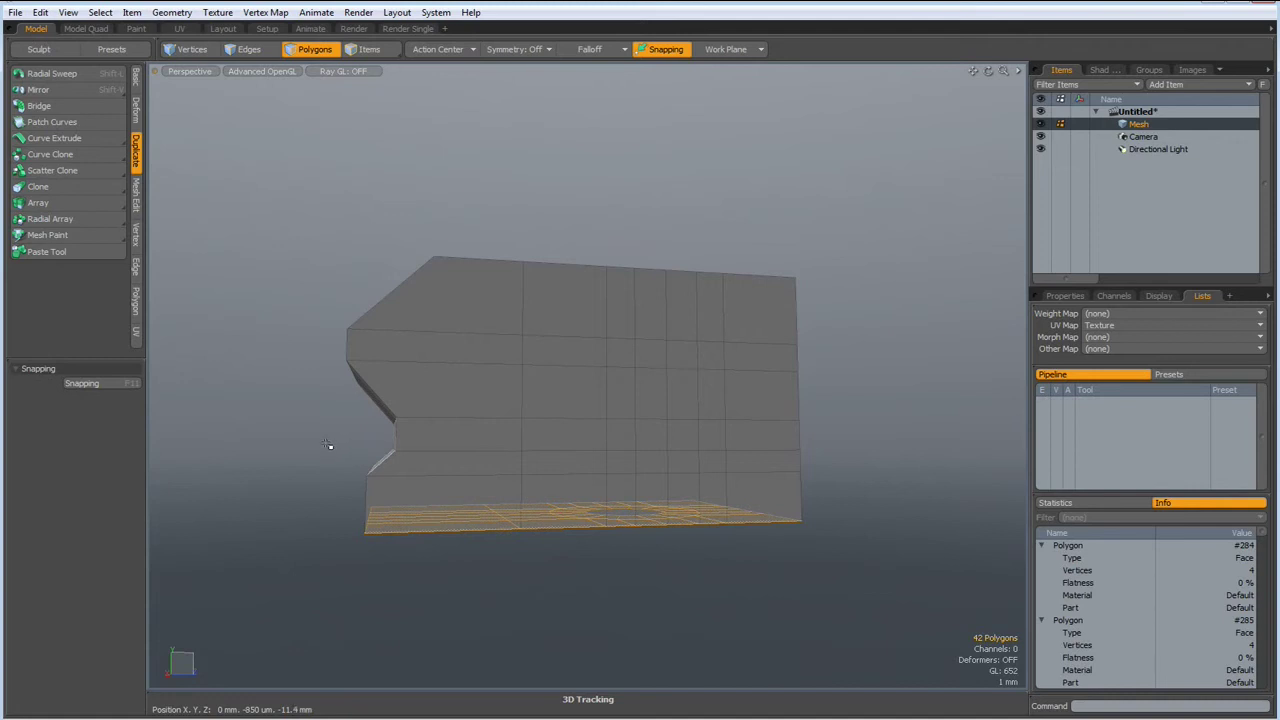
Extrude the lower end faces outward about 2.4 mm into a low ledge.
{"action": "left_click_drag", "start_coordinate": [372, 450], "coordinate": [388, 582]}
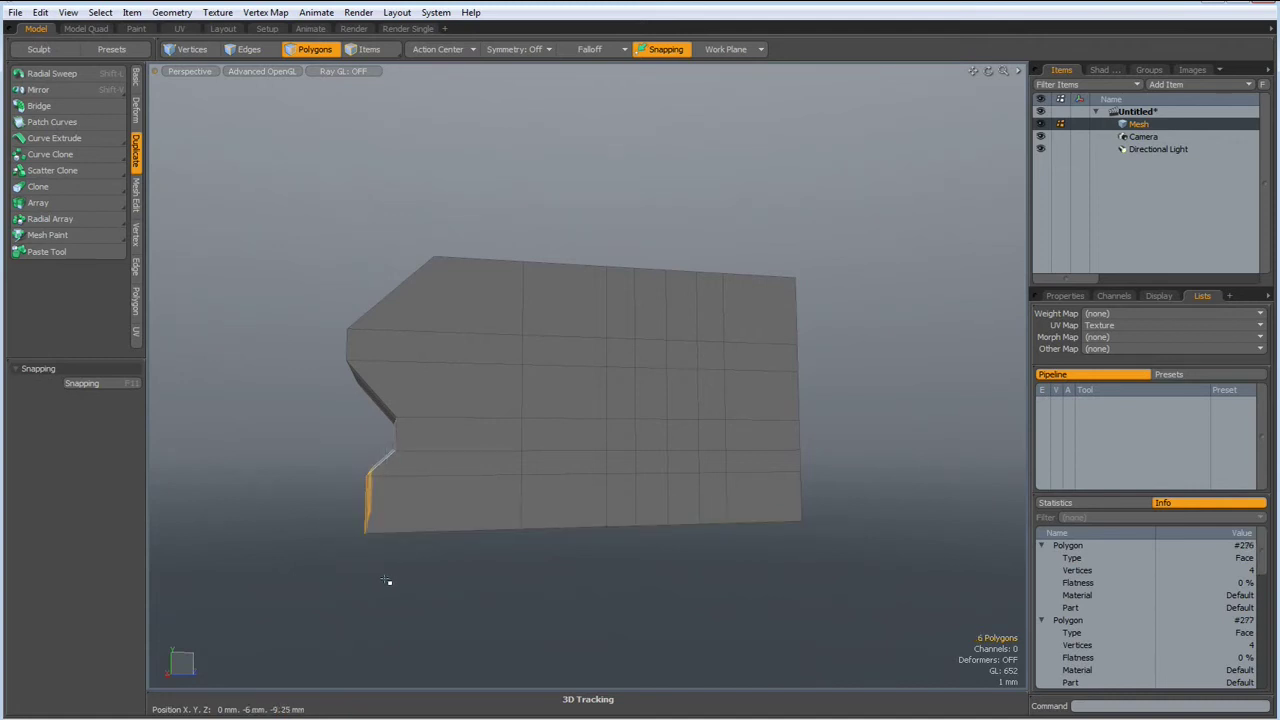
{"action": "key", "text": "shift+x"}
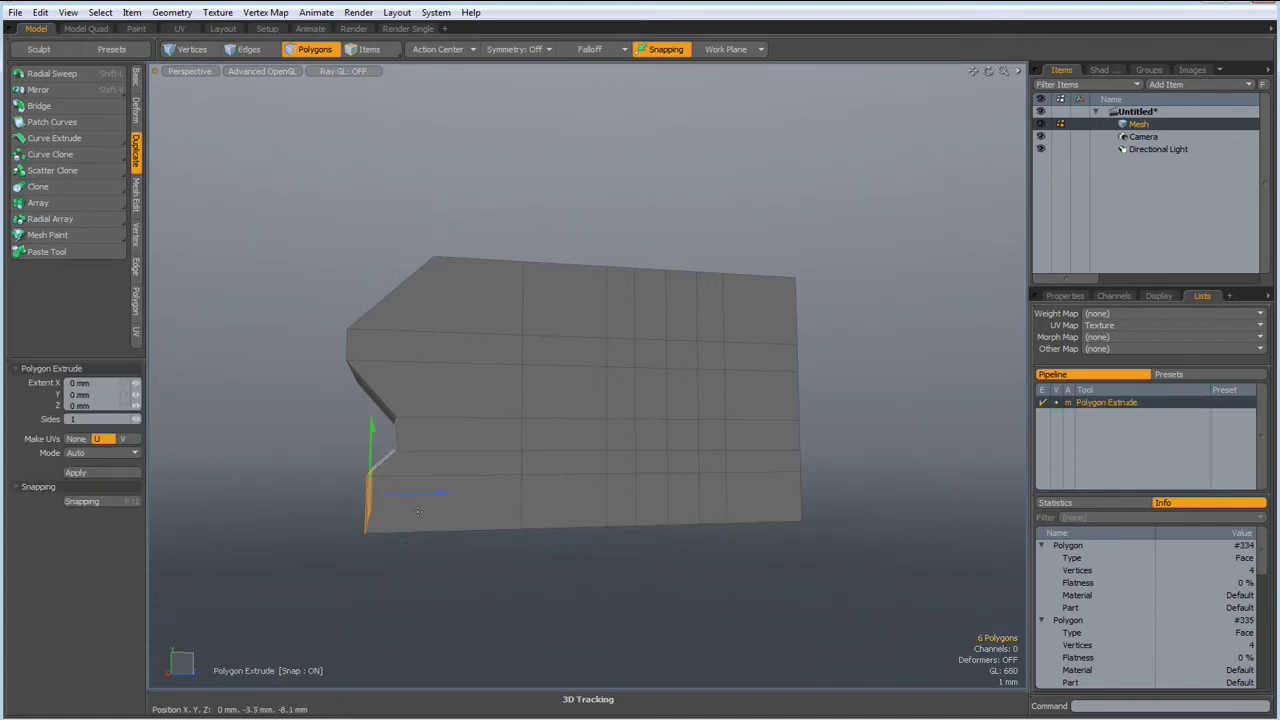
{"action": "left_click_drag", "start_coordinate": [443, 499], "coordinate": [375, 493]}
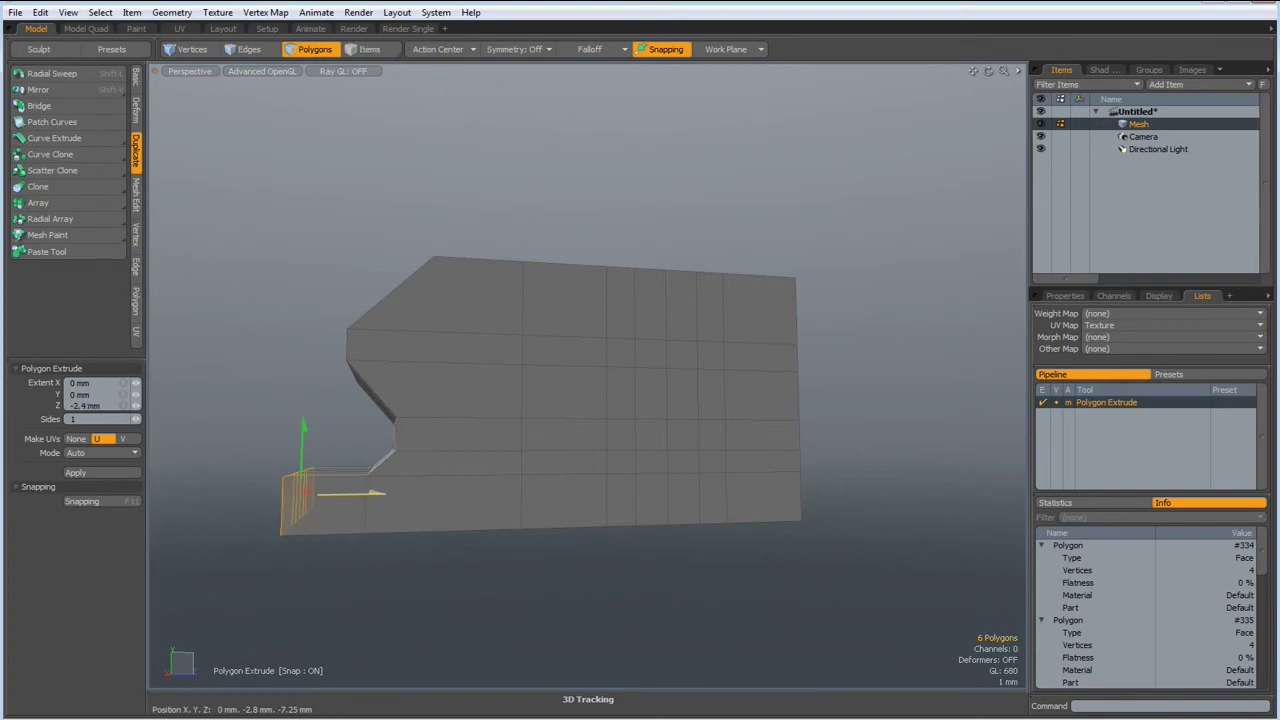
{"action": "key", "text": "space"}
{"action": "mouse_move", "coordinate": [377, 603]}
{"action": "left_mouse_down", "text": "alt"}
{"action": "mouse_move", "coordinate": [459, 656]}
{"action": "mouse_move", "coordinate": [469, 715]}
{"action": "mouse_move", "coordinate": [430, 698]}
{"action": "left_mouse_up", "text": "alt"}
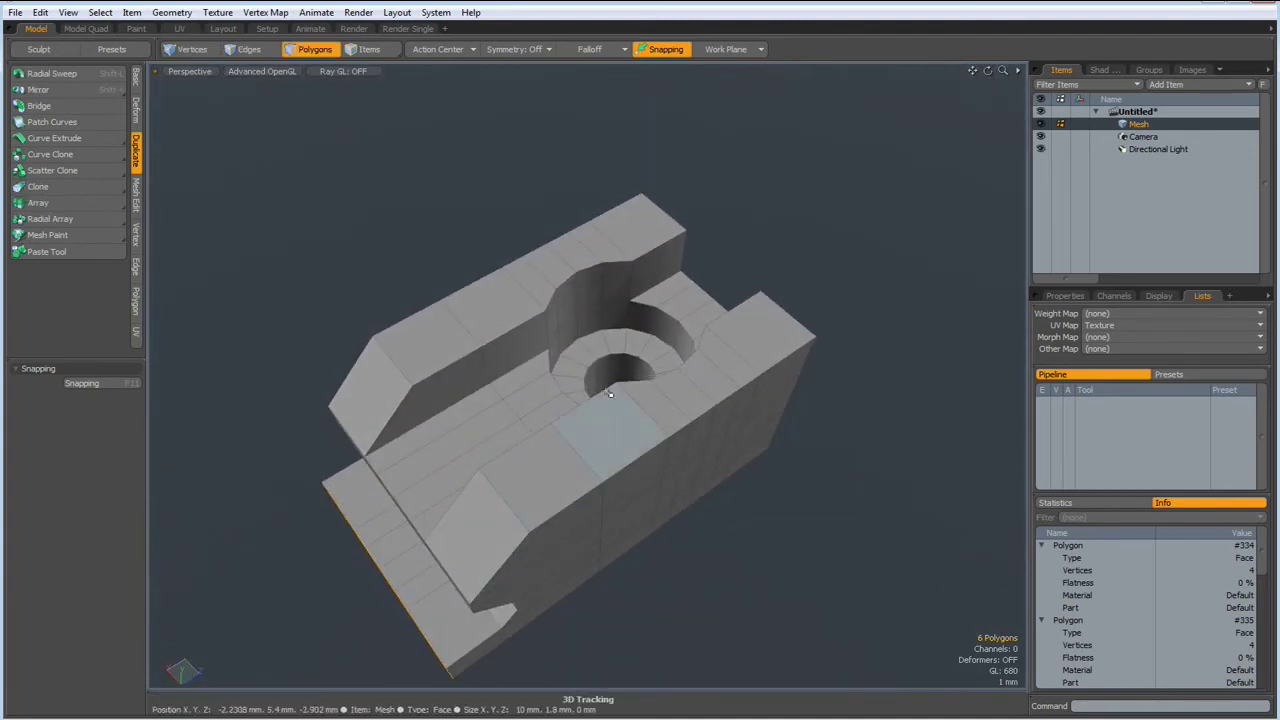
Orbit into the circular hole, select edge loops along its lower bore, then clear them.
{"action": "mouse_move", "coordinate": [529, 400]}
{"action": "left_mouse_down", "text": "alt"}
{"action": "mouse_move", "coordinate": [534, 305]}
{"action": "mouse_move", "coordinate": [561, 413]}
{"action": "mouse_move", "coordinate": [539, 375]}
{"action": "mouse_move", "coordinate": [581, 379]}
{"action": "left_mouse_up", "text": "alt"}
{"action": "scroll", "coordinate": [561, 413], "scroll_direction": "down", "scroll_amount": 2}
{"action": "scroll", "coordinate": [561, 413], "scroll_direction": "down", "scroll_amount": 2}
{"action": "scroll", "coordinate": [561, 415], "scroll_direction": "up", "scroll_amount": 4}
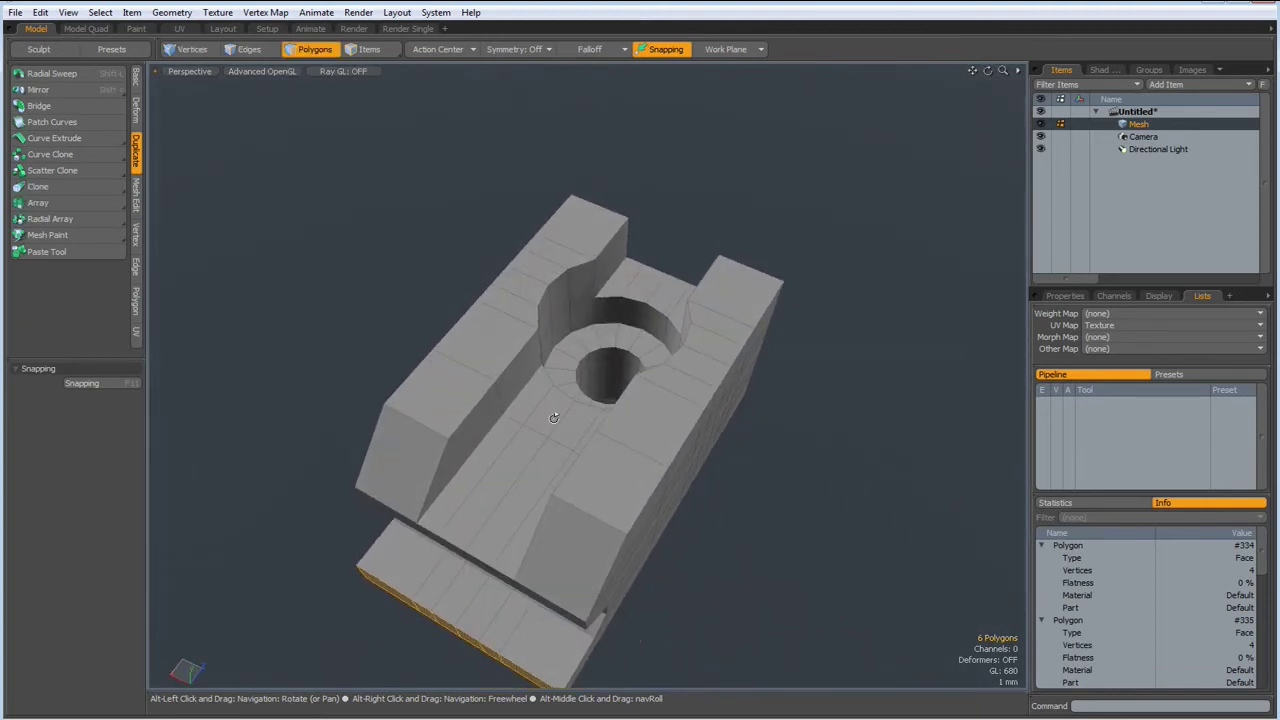
{"action": "left_click_drag", "start_coordinate": [581, 379], "coordinate": [604, 353], "text": "alt"}
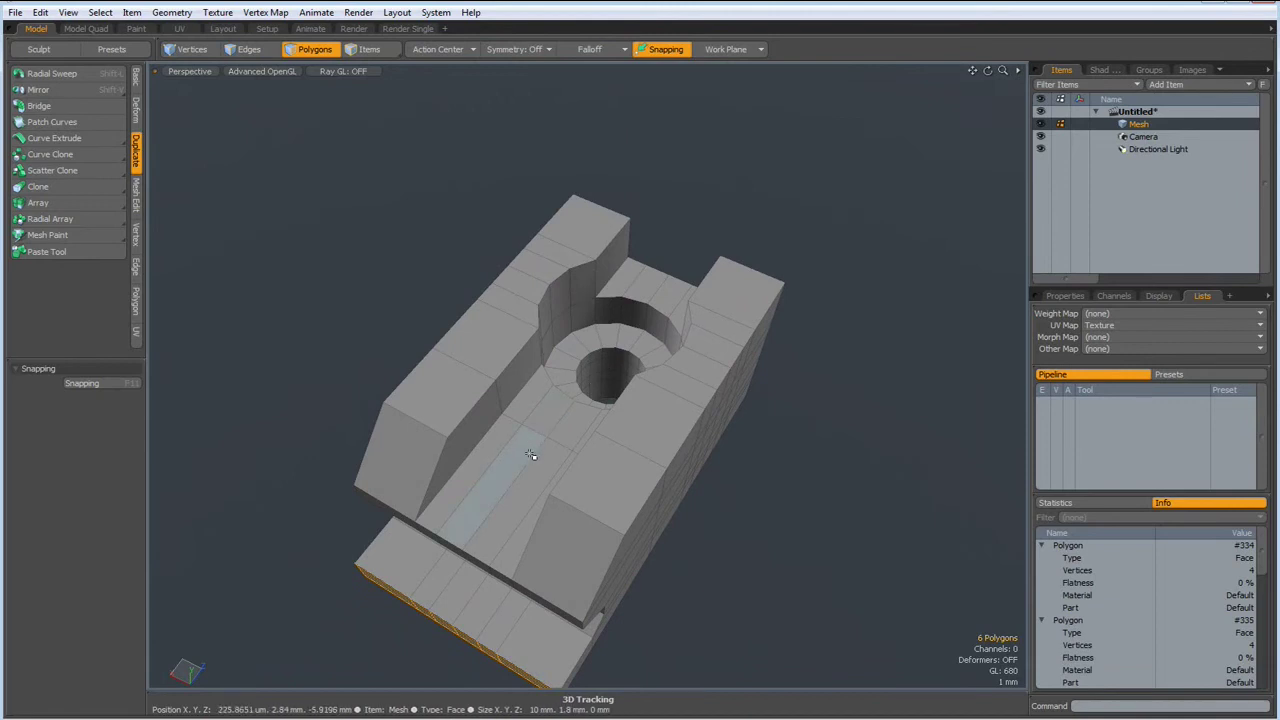
{"action": "left_click_drag", "start_coordinate": [556, 463], "coordinate": [530, 505], "text": "alt"}
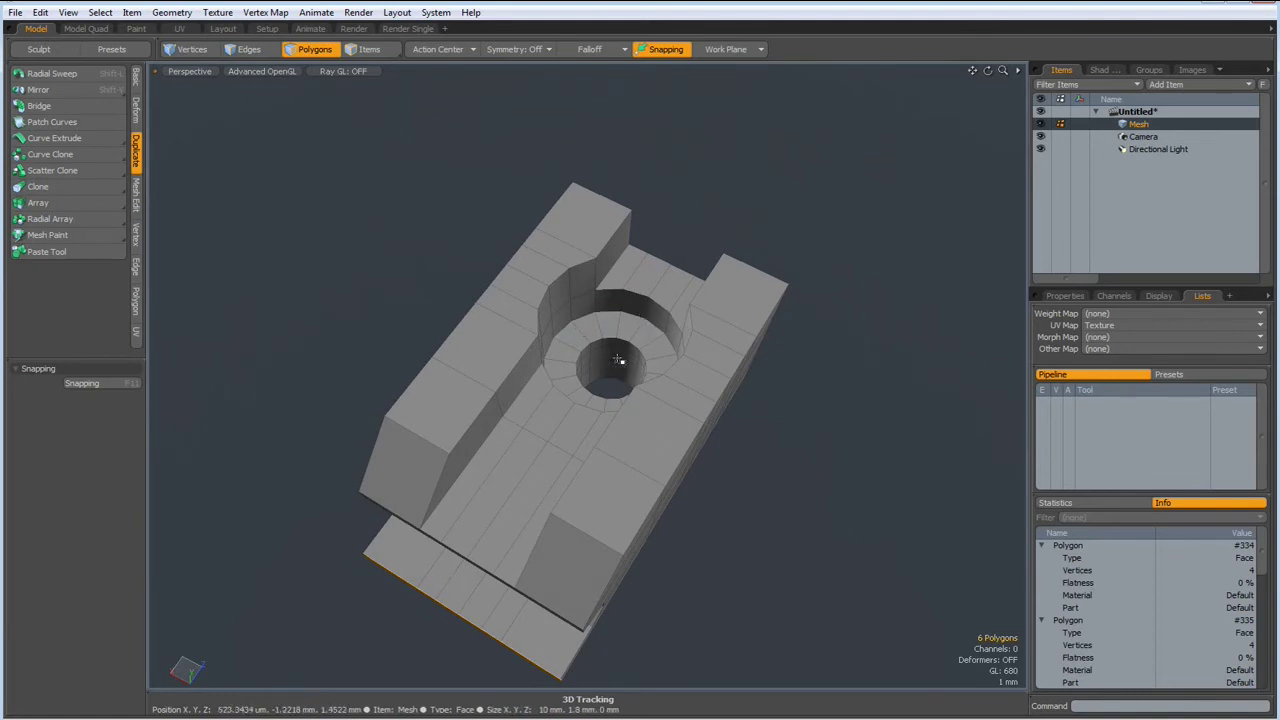
{"action": "scroll", "coordinate": [610, 366], "scroll_direction": "up", "scroll_amount": 3}
{"action": "scroll", "coordinate": [620, 366], "scroll_direction": "up", "scroll_amount": 5}
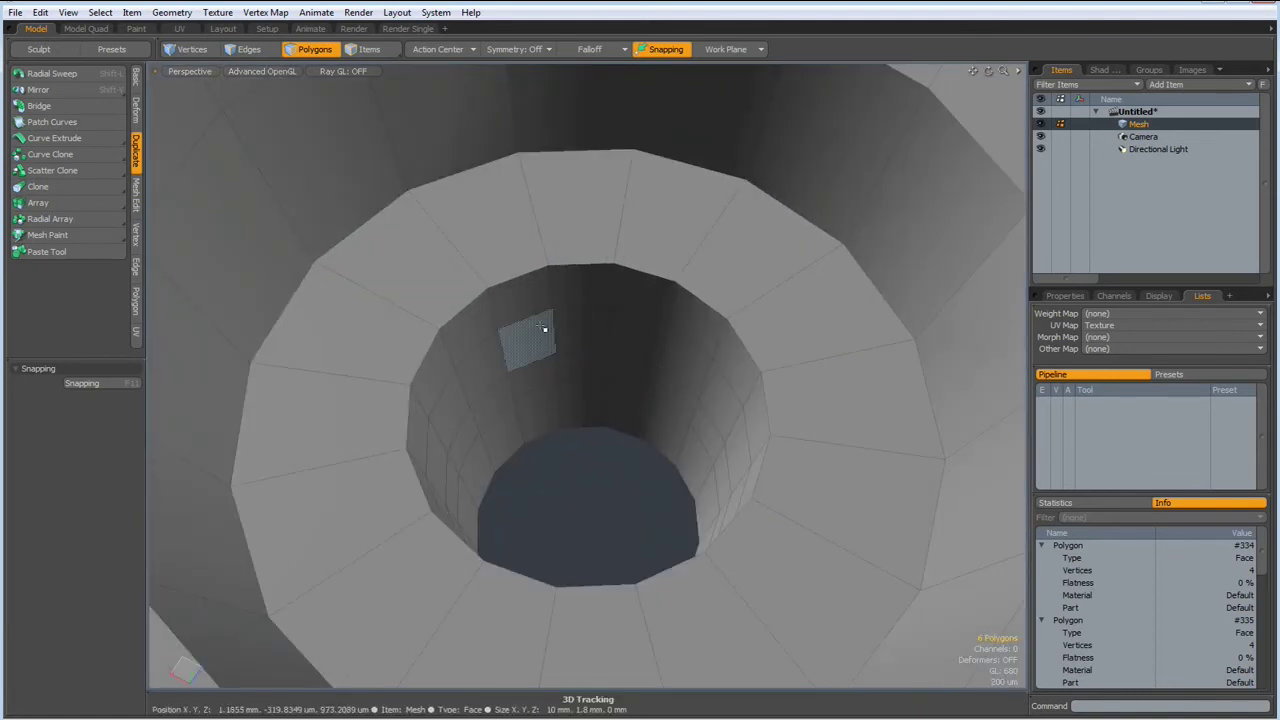
{"action": "key", "text": "2"}
{"action": "double_click", "coordinate": [537, 319]}
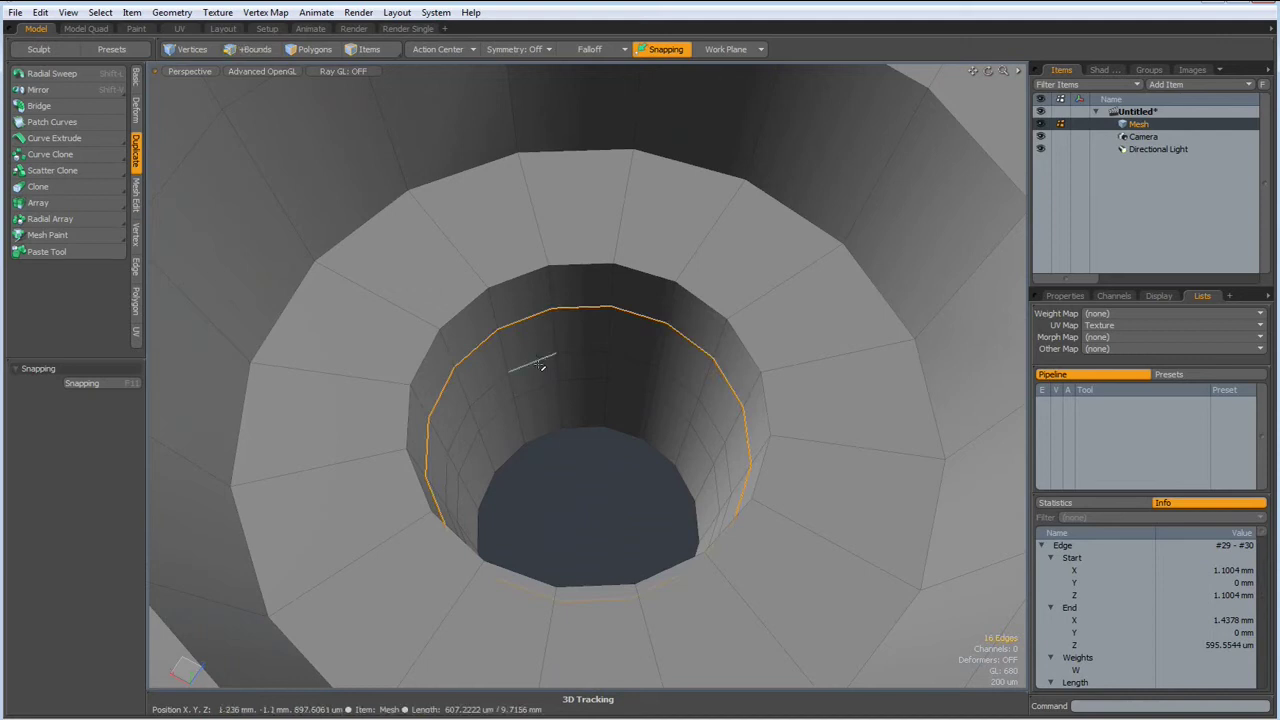
{"action": "double_click", "coordinate": [537, 362], "text": "shift"}
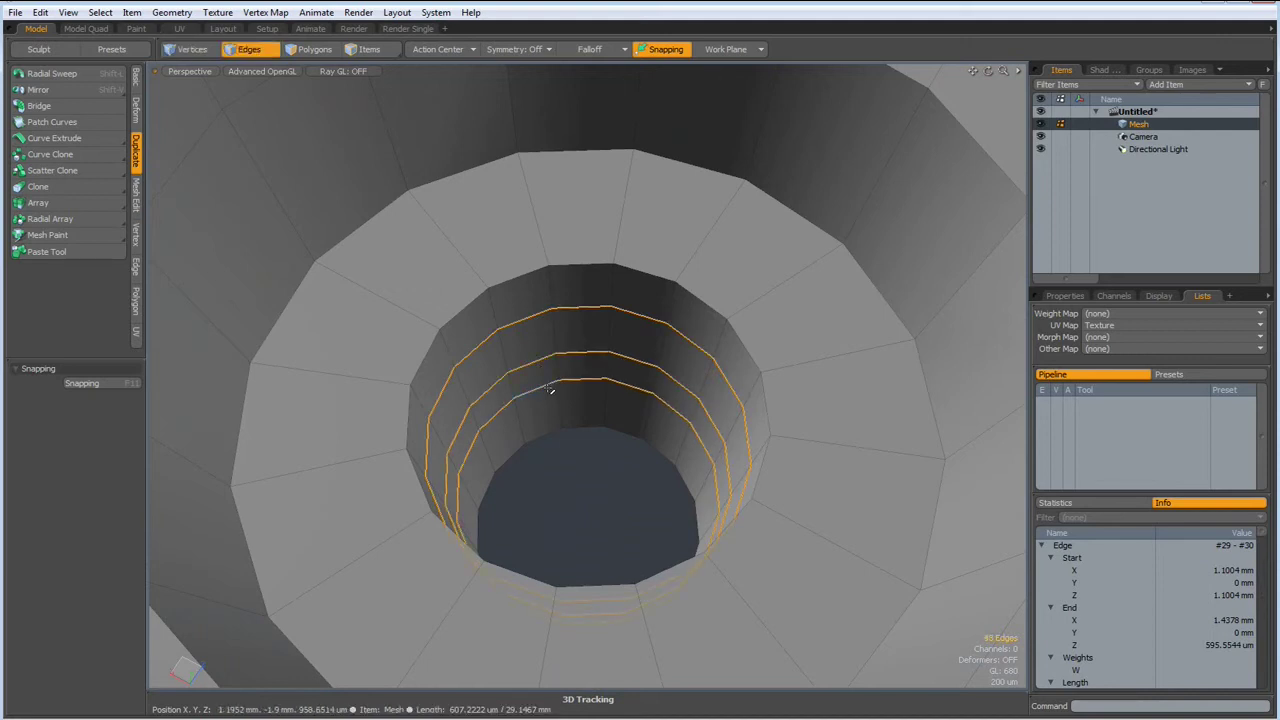
{"action": "key", "text": "Delete"}
{"action": "key", "text": "a"}
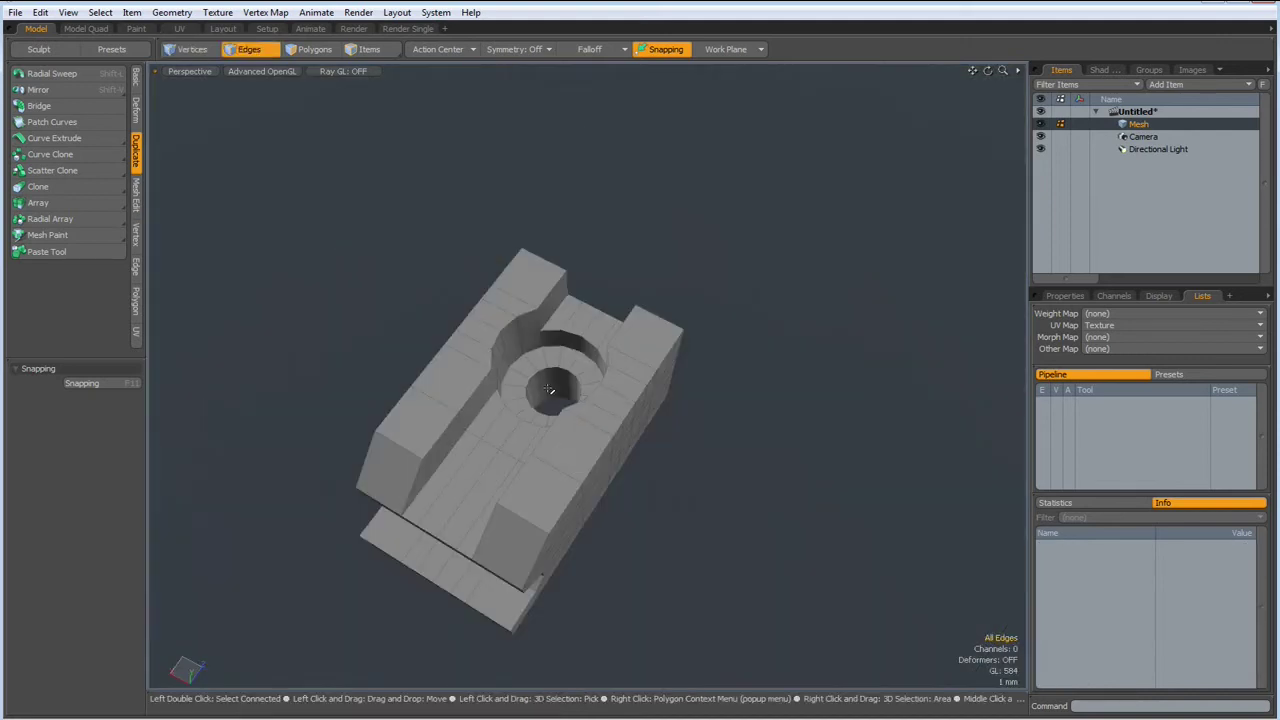
{"action": "mouse_move", "coordinate": [551, 386]}
{"action": "left_mouse_down", "text": "alt"}
{"action": "mouse_move", "coordinate": [589, 358]}
{"action": "mouse_move", "coordinate": [530, 364]}
{"action": "mouse_move", "coordinate": [573, 380]}
{"action": "mouse_move", "coordinate": [526, 318]}
{"action": "mouse_move", "coordinate": [572, 350]}
{"action": "left_mouse_up", "text": "alt"}
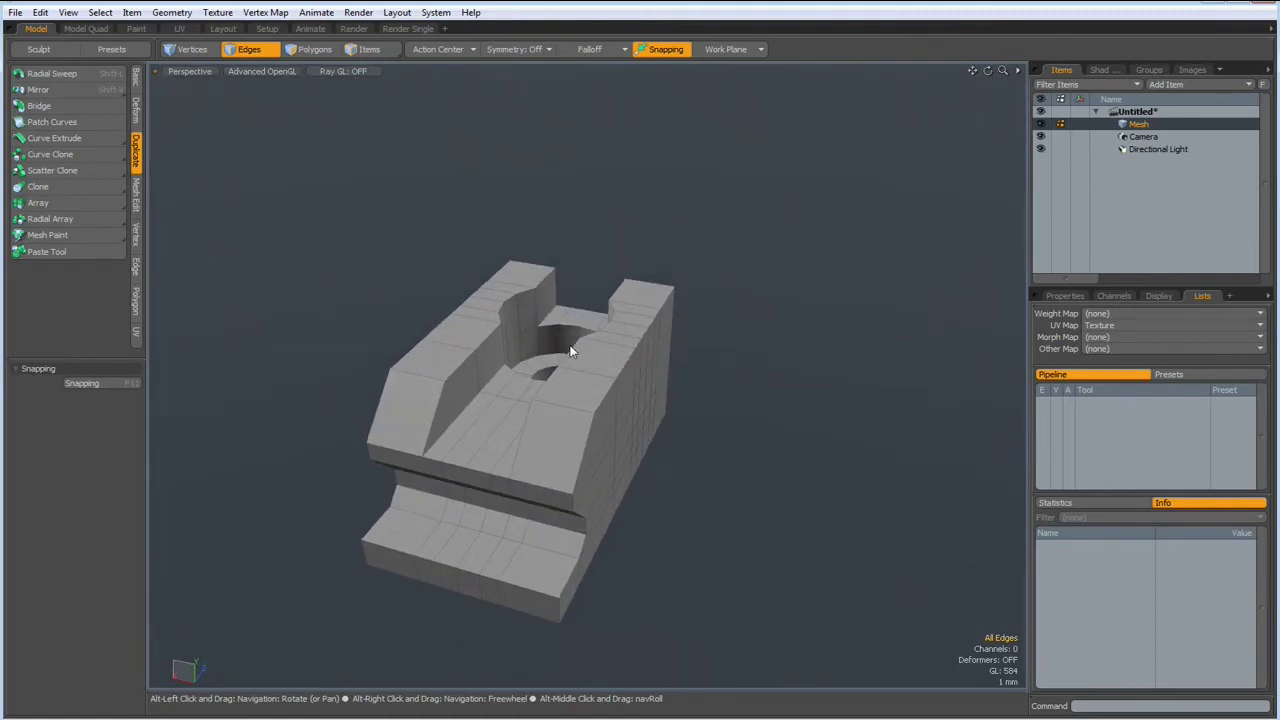
{"action": "key", "text": "Tab"}
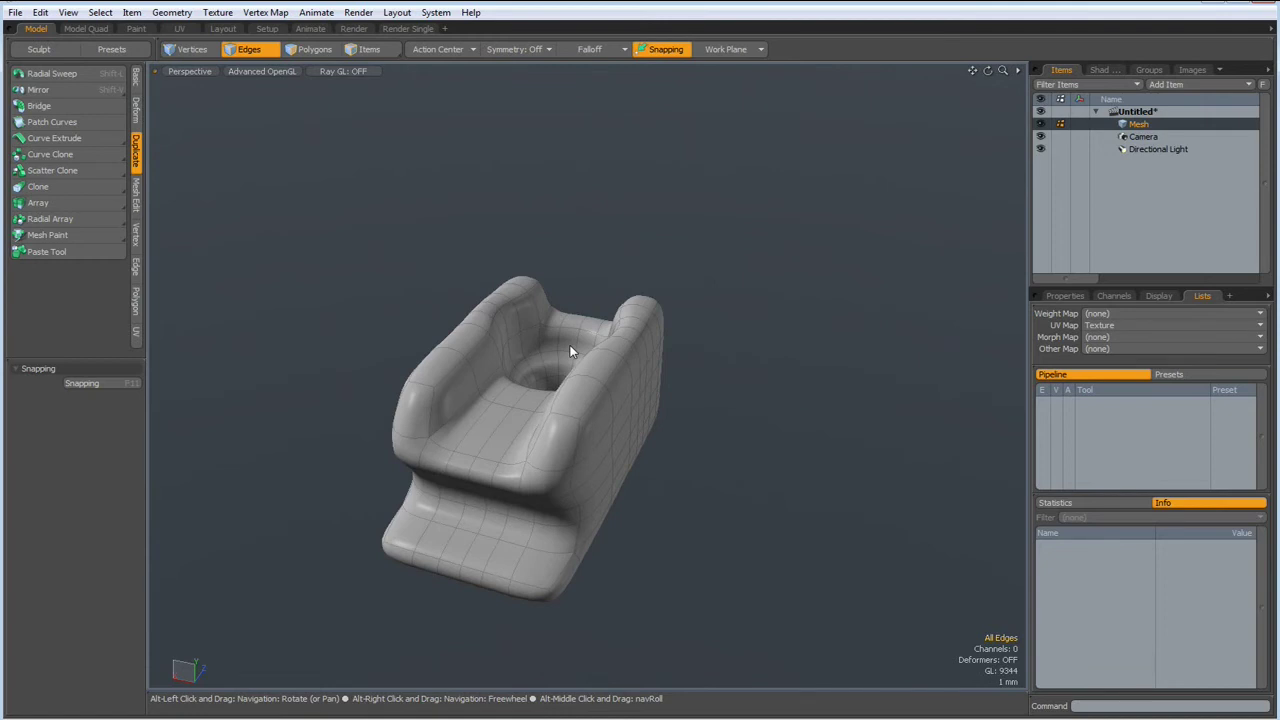
{"action": "key", "text": "Tab"}
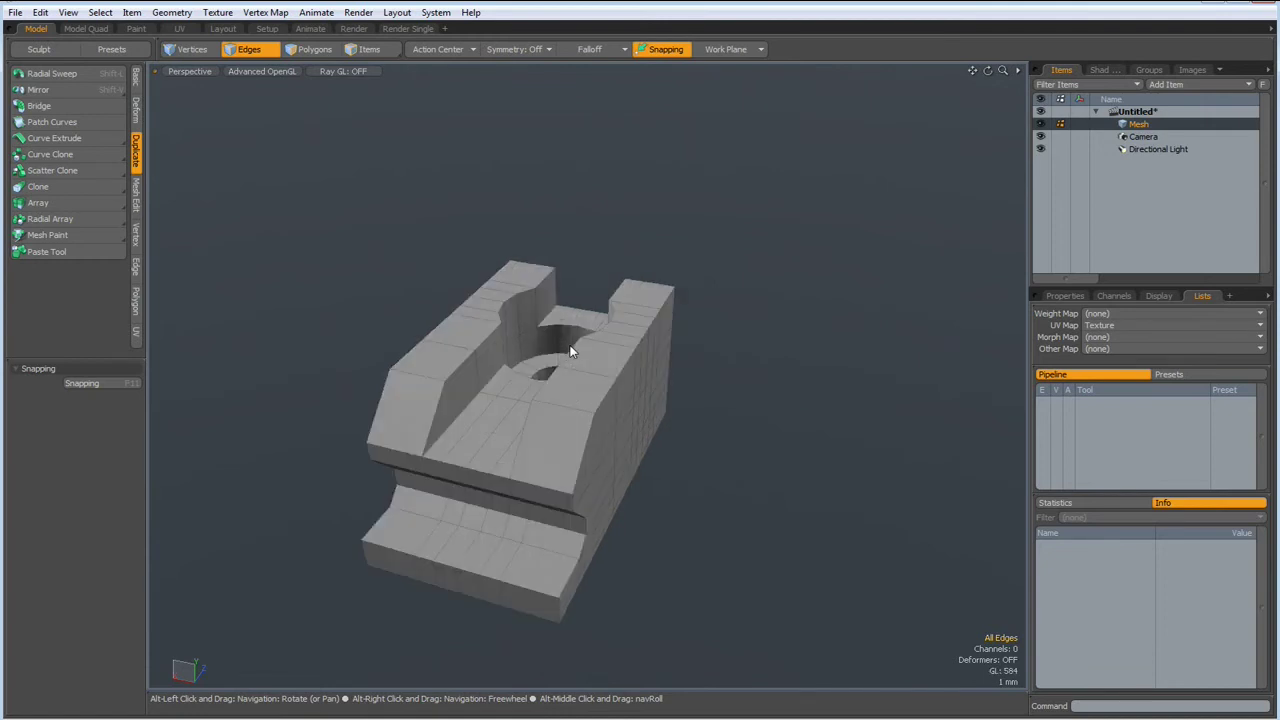
{"action": "mouse_move", "coordinate": [570, 350]}
{"action": "left_mouse_down", "text": "alt"}
{"action": "mouse_move", "coordinate": [628, 376]}
{"action": "mouse_move", "coordinate": [613, 374]}
{"action": "mouse_move", "coordinate": [631, 395]}
{"action": "left_mouse_up", "text": "alt"}
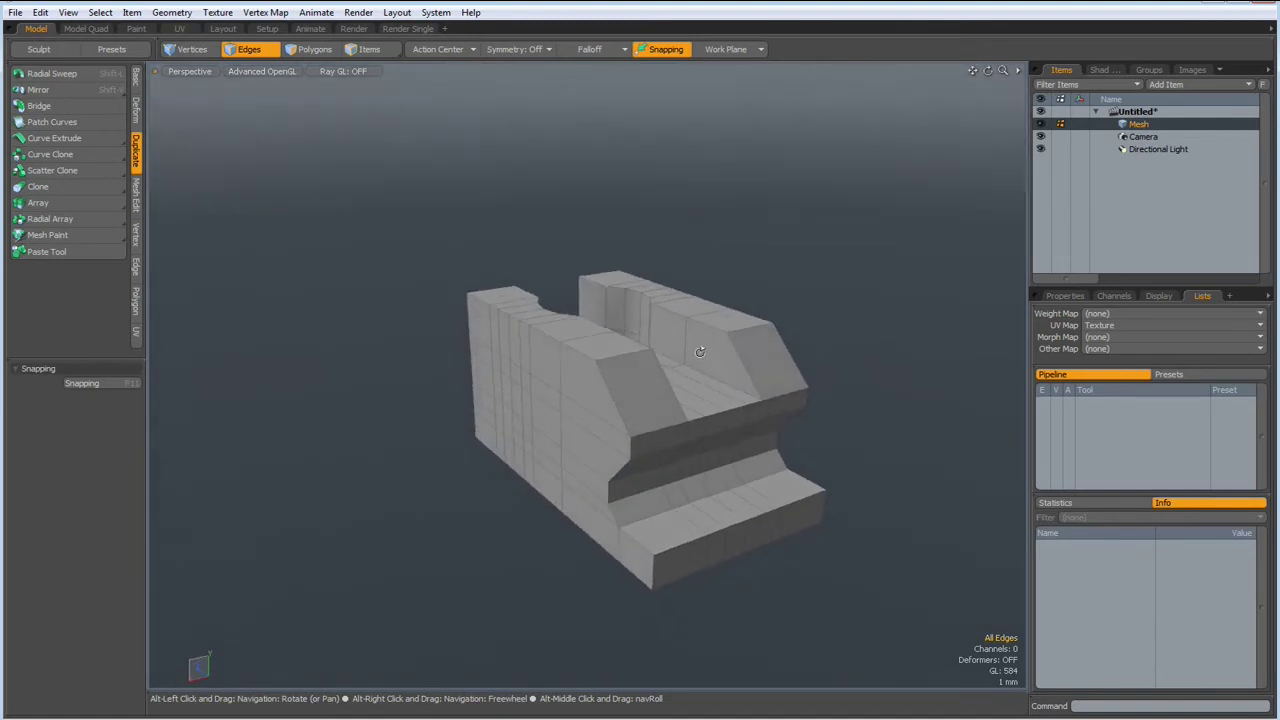
Select the rail's end-face polygons and extrude them outward about 5.2 mm.
{"action": "mouse_move", "coordinate": [631, 395]}
{"action": "left_mouse_down", "text": "alt"}
{"action": "mouse_move", "coordinate": [560, 433]}
{"action": "mouse_move", "coordinate": [618, 527]}
{"action": "left_mouse_up", "text": "alt"}
{"action": "key", "text": "3"}
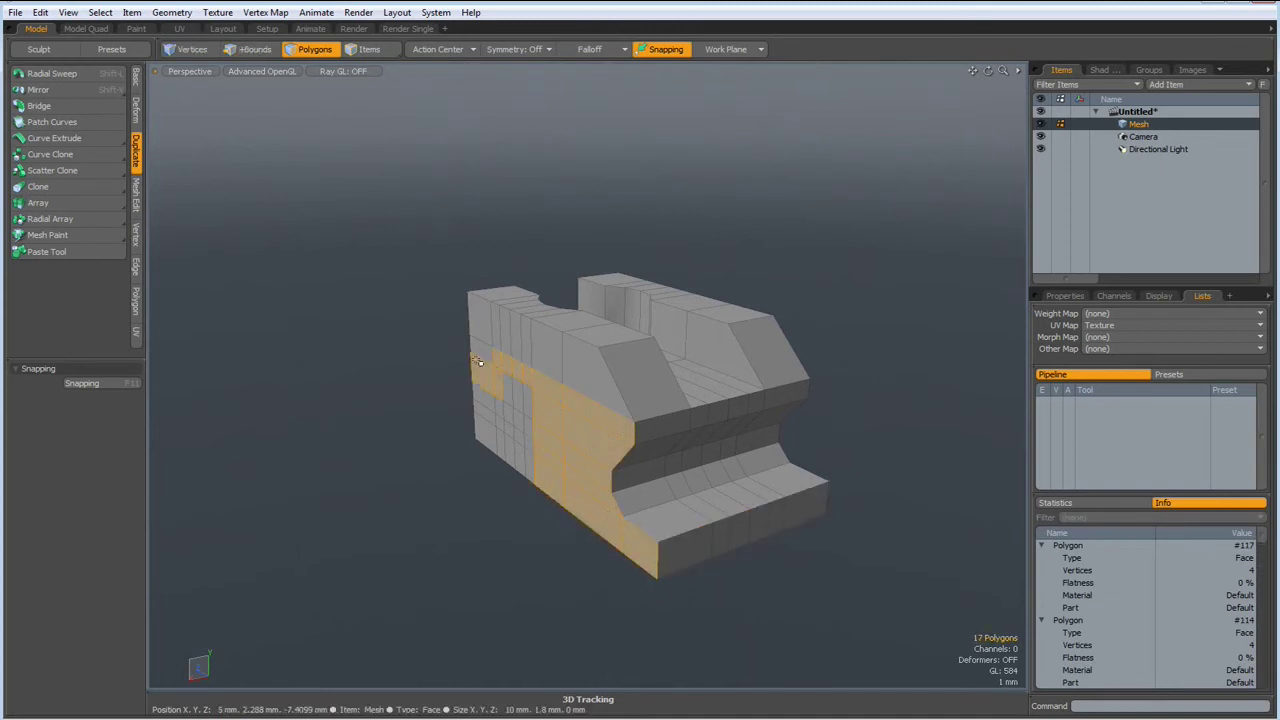
{"action": "left_click_drag", "start_coordinate": [544, 443], "coordinate": [492, 398]}
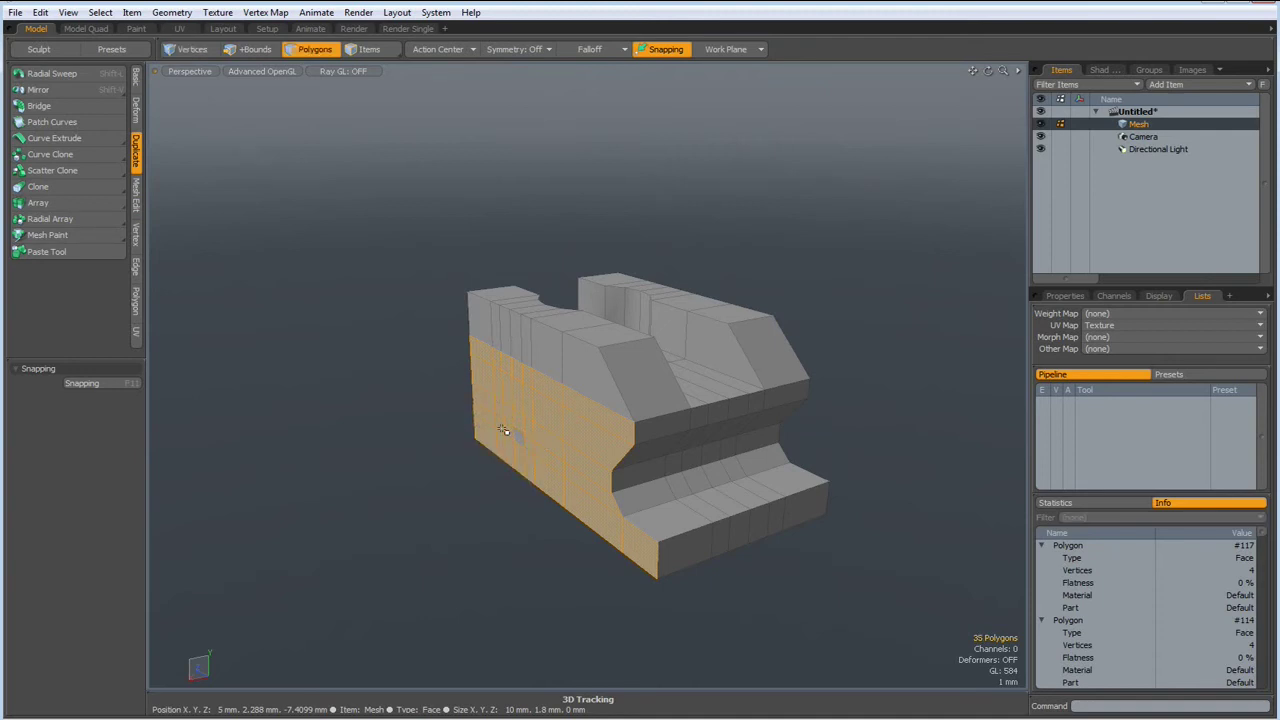
{"action": "left_click_drag", "start_coordinate": [507, 432], "coordinate": [473, 447], "text": "alt"}
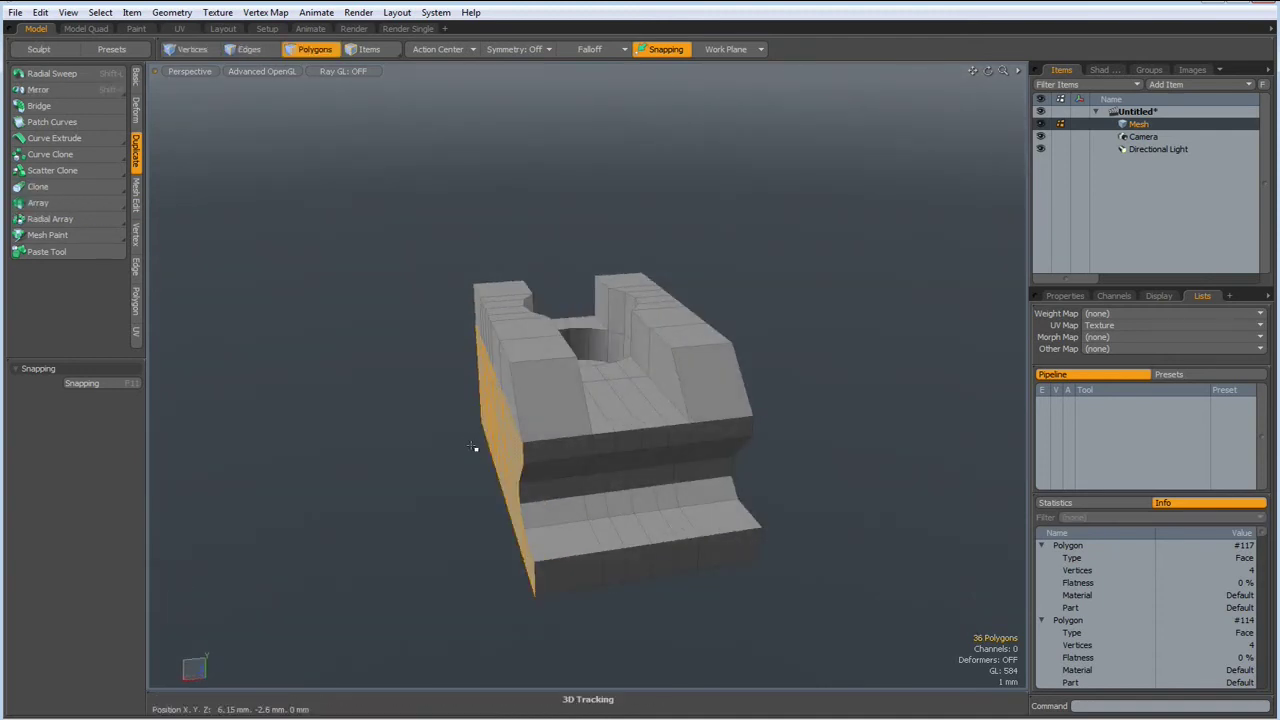
{"action": "key", "text": "shift+x"}
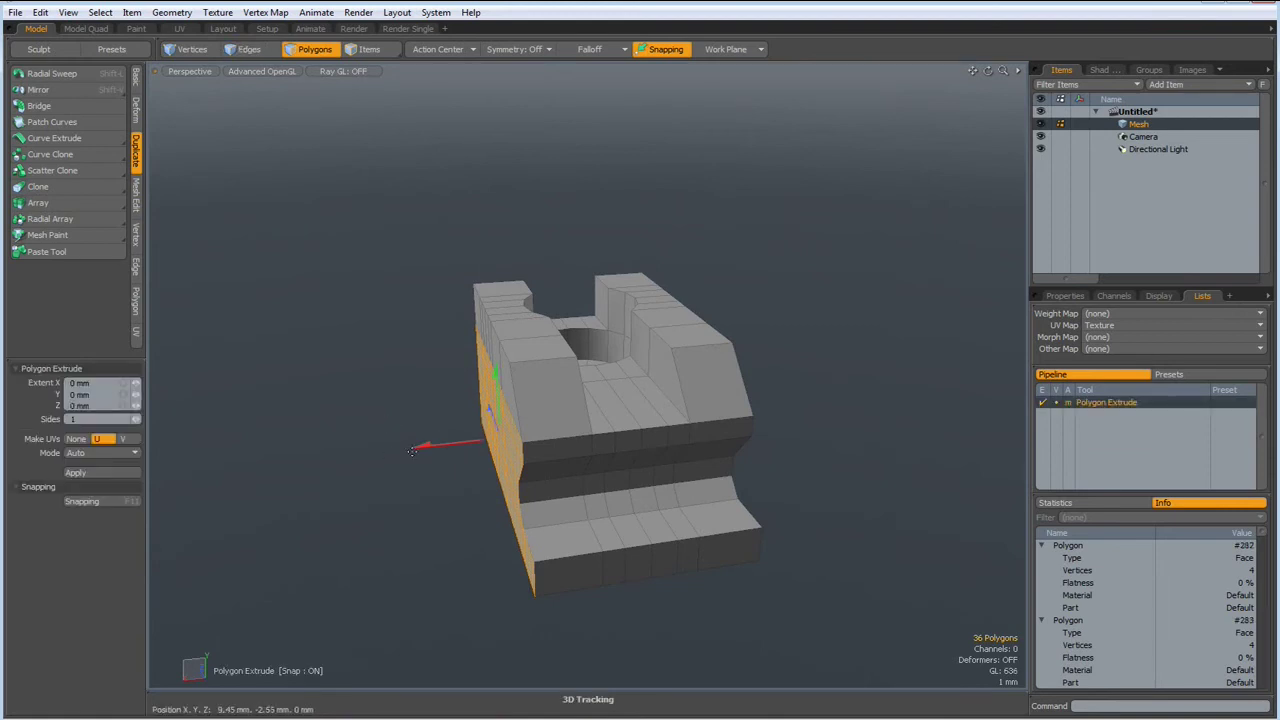
{"action": "mouse_move", "coordinate": [415, 445]}
{"action": "left_mouse_down"}
{"action": "mouse_move", "coordinate": [310, 457]}
{"action": "mouse_move", "coordinate": [338, 443]}
{"action": "mouse_move", "coordinate": [362, 459]}
{"action": "mouse_move", "coordinate": [338, 460]}
{"action": "mouse_move", "coordinate": [356, 440]}
{"action": "mouse_move", "coordinate": [382, 450]}
{"action": "mouse_move", "coordinate": [356, 483]}
{"action": "left_mouse_up"}
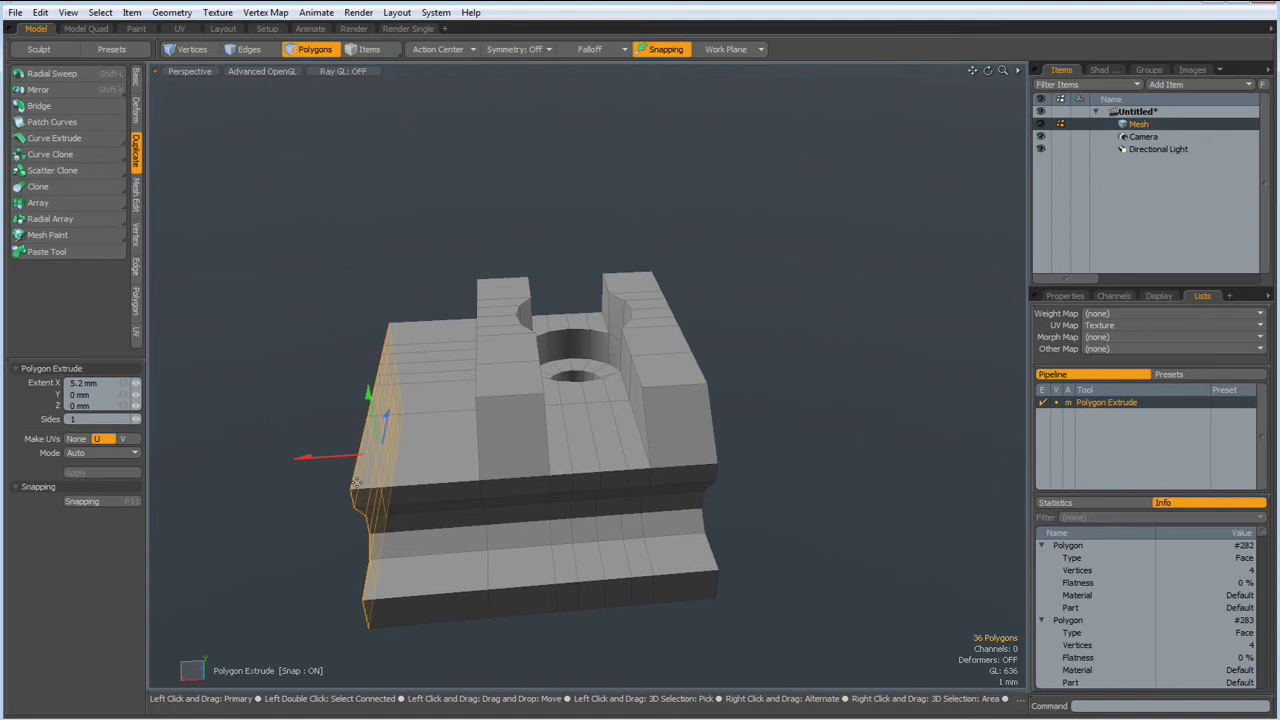
Cut the extruded end polygons, paste them into a new mesh item, and reselect the original mesh.
{"action": "key", "text": "space"}
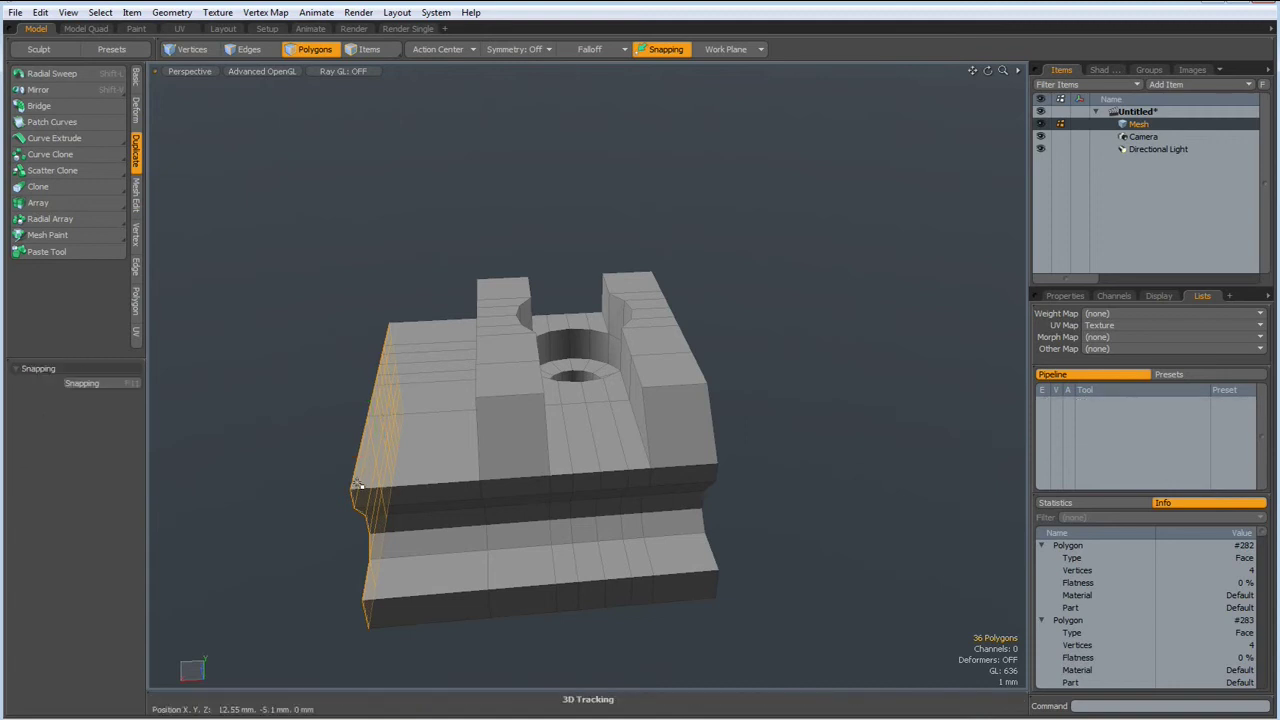
{"action": "left_click_drag", "start_coordinate": [356, 483], "coordinate": [458, 459], "text": "alt"}
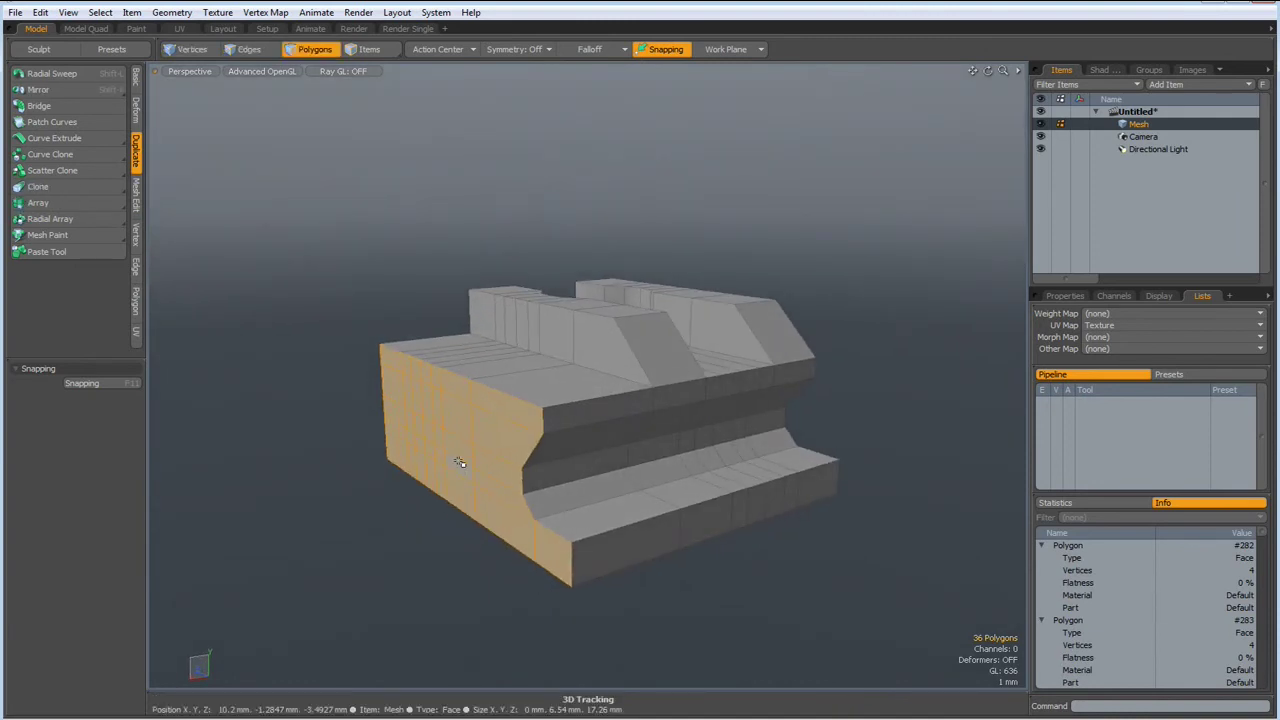
{"action": "key", "text": "Delete"}
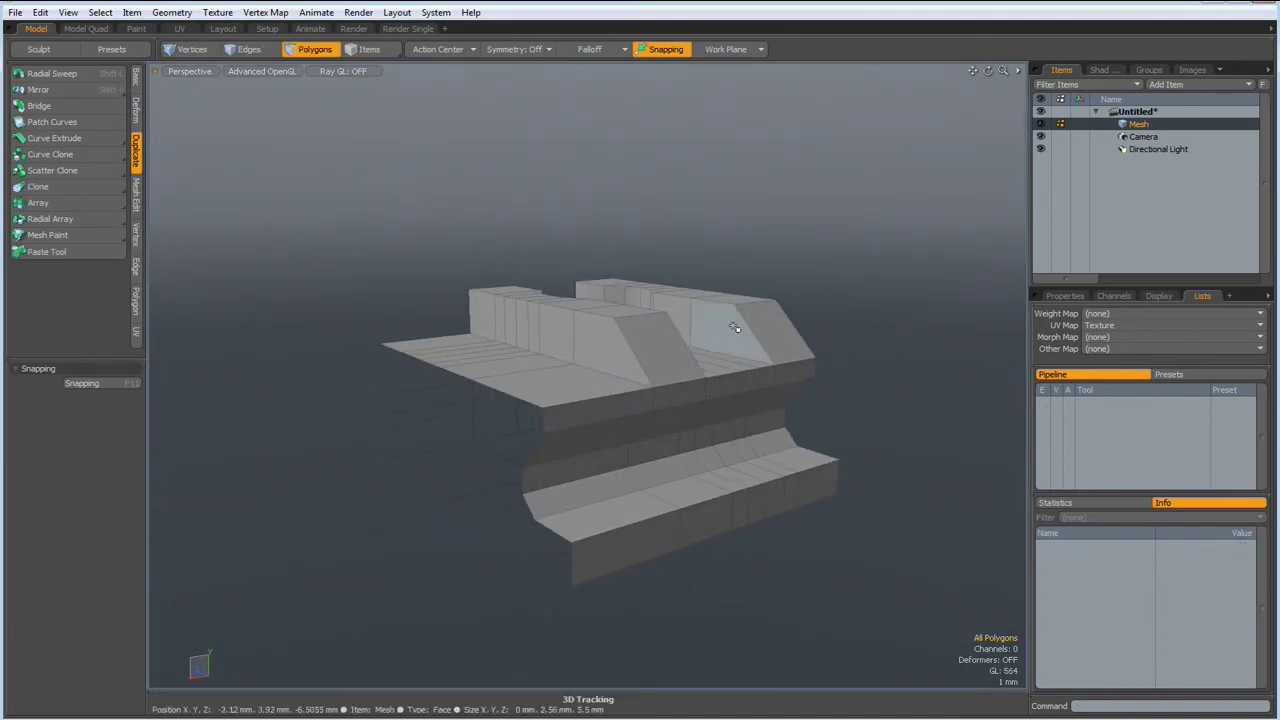
{"action": "key", "text": "n"}
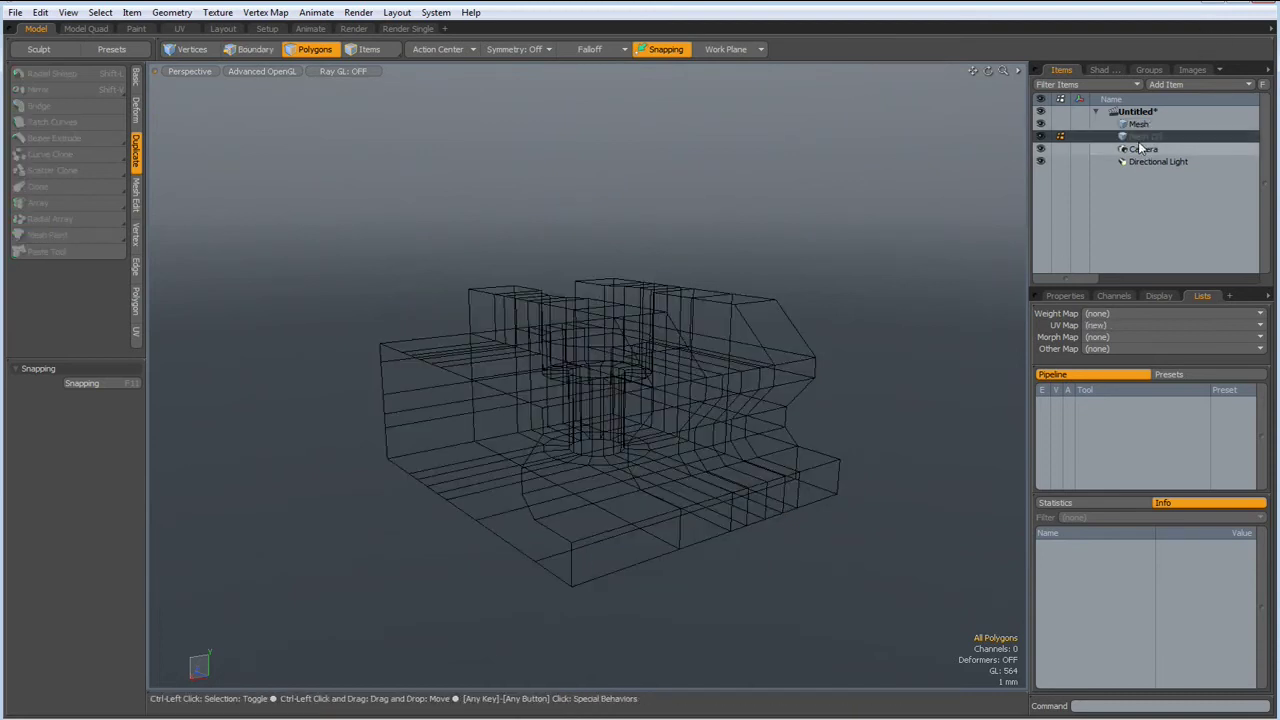
{"action": "key", "text": "ctrl+v"}
{"action": "mouse_move", "coordinate": [1010, 225]}
{"action": "left_mouse_down", "text": "alt"}
{"action": "mouse_move", "coordinate": [921, 258]}
{"action": "mouse_move", "coordinate": [980, 240]}
{"action": "left_mouse_up", "text": "alt"}
{"action": "left_click", "coordinate": [1122, 126]}
{"action": "left_click", "coordinate": [1122, 126]}
Orbit around the lengthened block, then switch to the top orthographic view.
{"action": "left_click_drag", "start_coordinate": [949, 177], "coordinate": [556, 238], "text": "alt"}
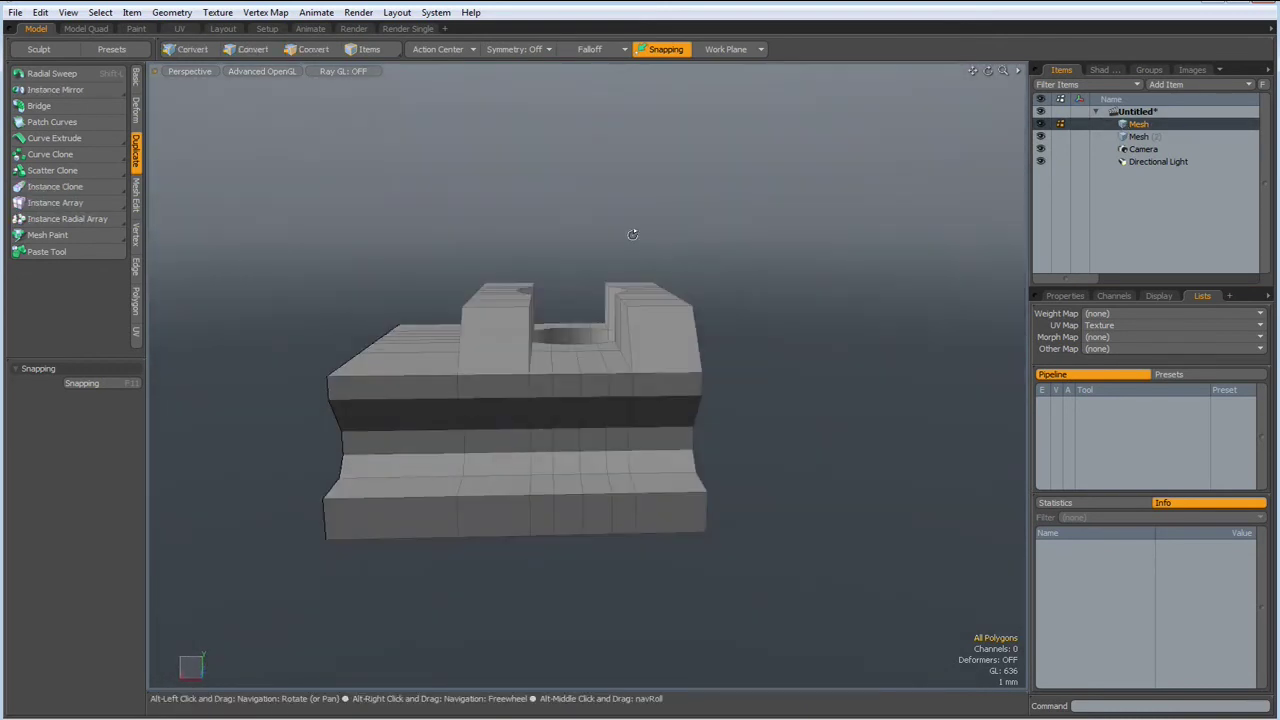
{"action": "mouse_move", "coordinate": [556, 238]}
{"action": "left_mouse_down", "text": "alt"}
{"action": "mouse_move", "coordinate": [654, 264]}
{"action": "mouse_move", "coordinate": [405, 383]}
{"action": "left_mouse_up", "text": "alt"}
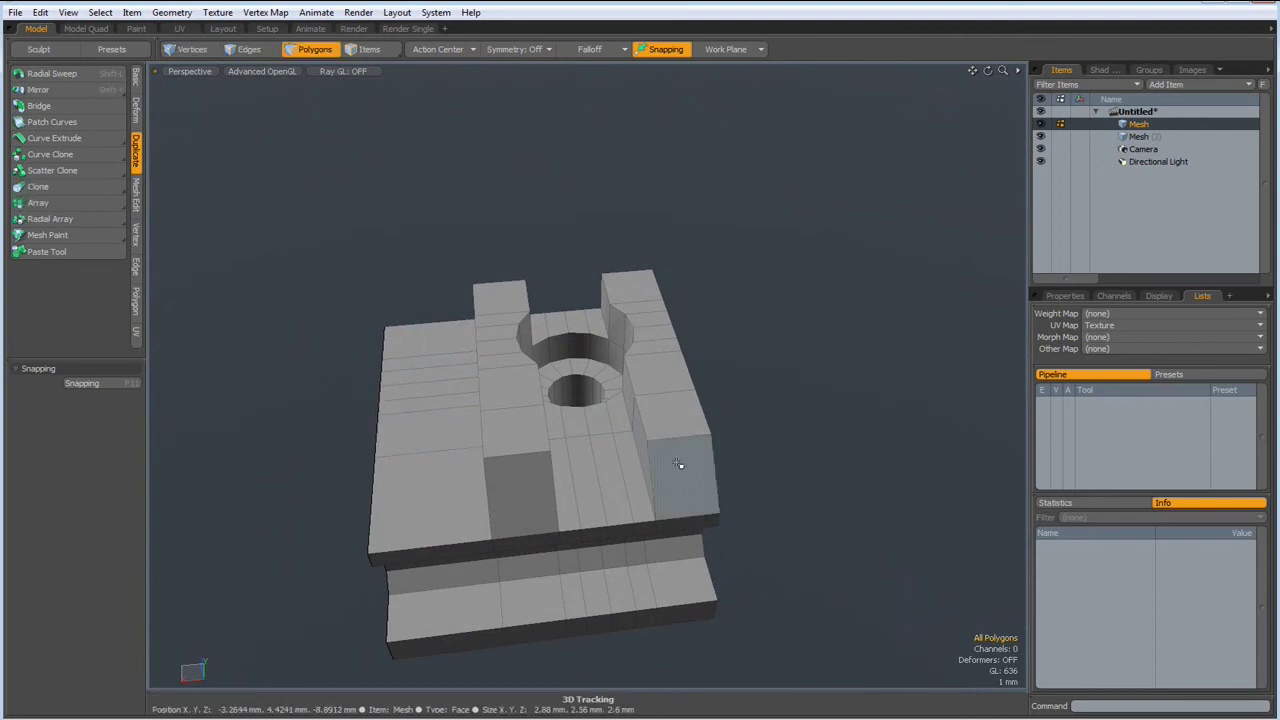
{"action": "mouse_move", "coordinate": [686, 379]}
{"action": "left_mouse_down", "text": "alt"}
{"action": "mouse_move", "coordinate": [680, 508]}
{"action": "mouse_move", "coordinate": [663, 466]}
{"action": "left_mouse_up", "text": "alt"}
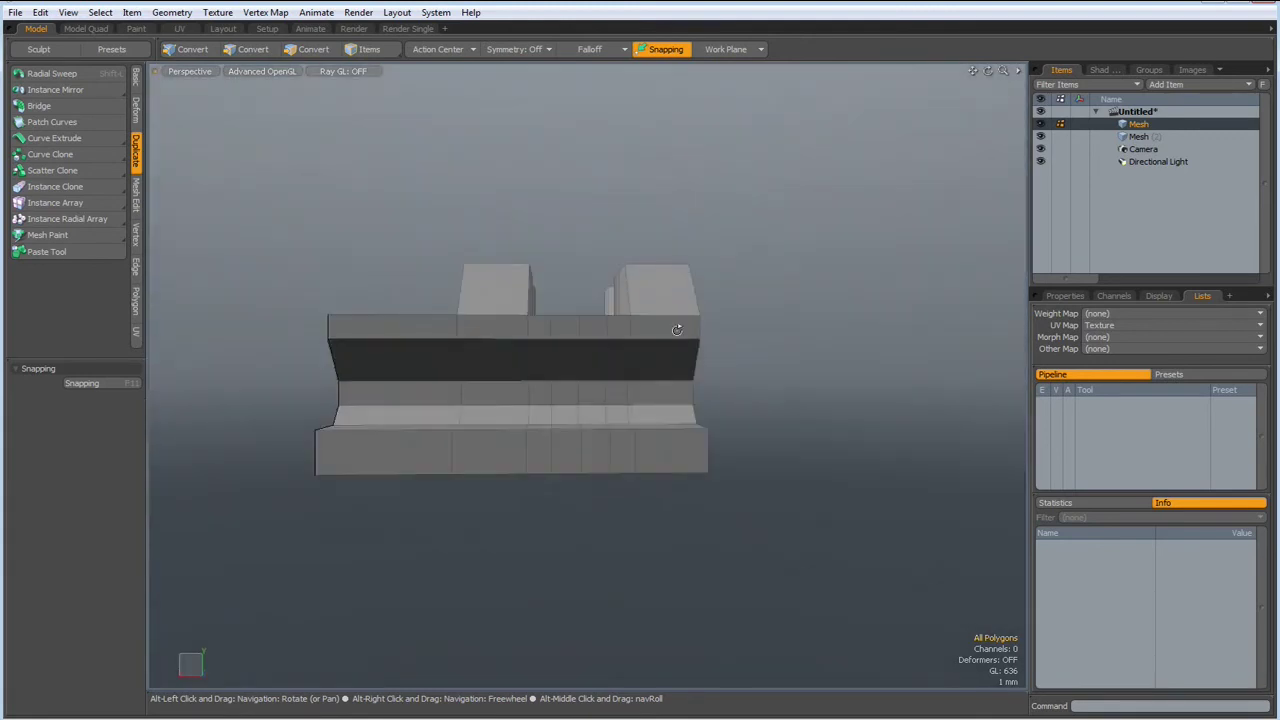
{"action": "mouse_move", "coordinate": [663, 466]}
{"action": "left_mouse_down", "text": "alt"}
{"action": "mouse_move", "coordinate": [669, 327]}
{"action": "mouse_move", "coordinate": [570, 333]}
{"action": "mouse_move", "coordinate": [708, 347]}
{"action": "mouse_move", "coordinate": [619, 342]}
{"action": "left_mouse_up", "text": "alt"}
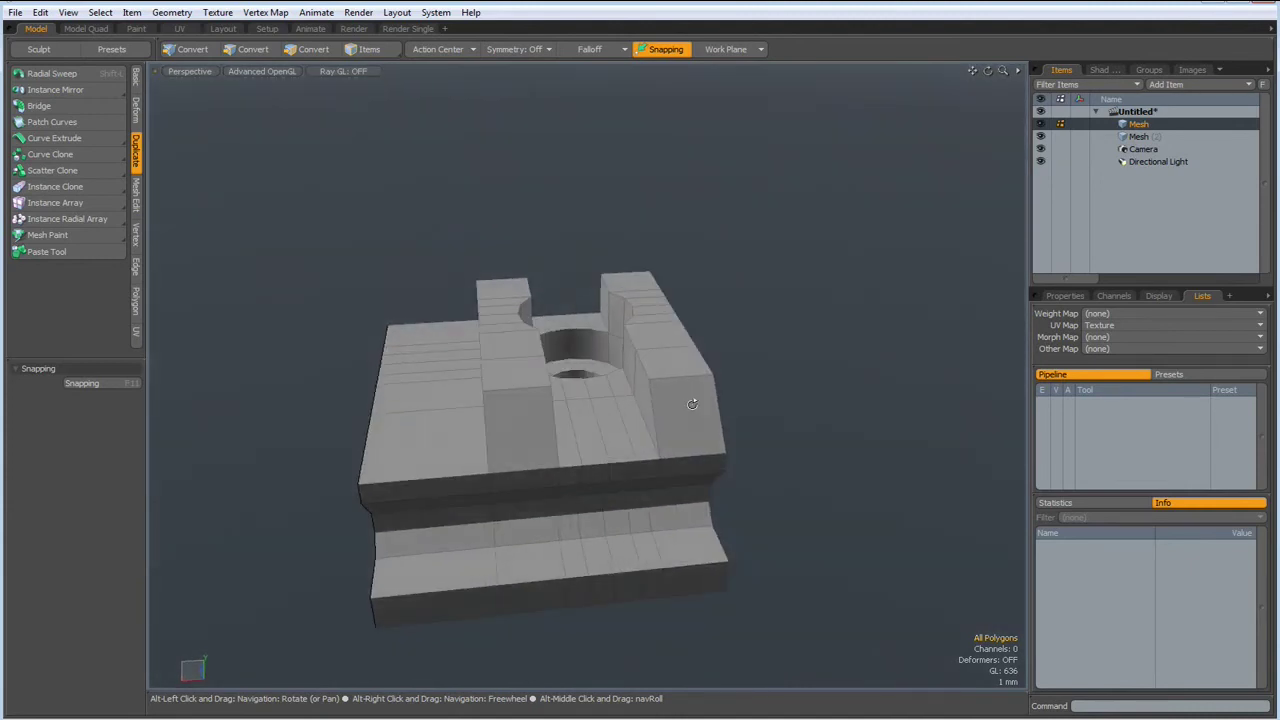
{"action": "mouse_move", "coordinate": [619, 342]}
{"action": "left_mouse_down", "text": "alt"}
{"action": "mouse_move", "coordinate": [692, 414]}
{"action": "mouse_move", "coordinate": [660, 463]}
{"action": "left_mouse_up", "text": "alt"}
{"action": "key", "text": "KP_7"}
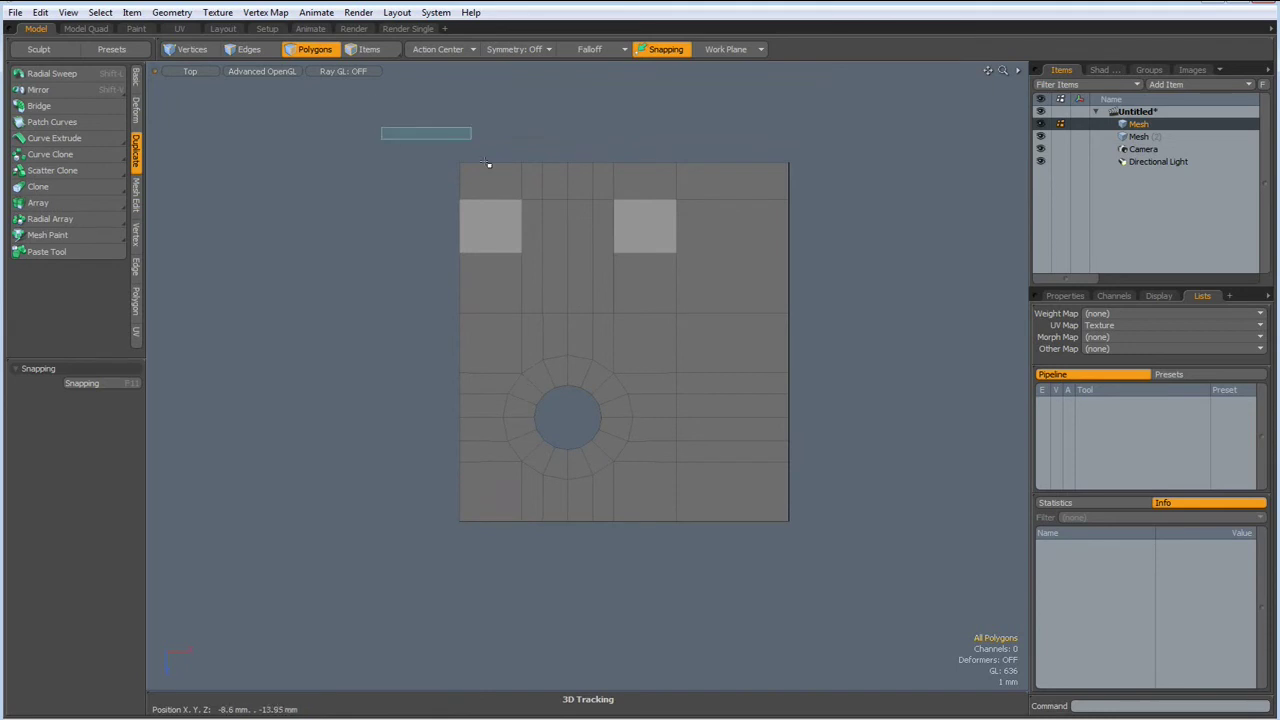
Paste the left polygon column into a new mesh and offset it 15.15 mm along X.
{"action": "left_click_drag", "start_coordinate": [488, 164], "coordinate": [530, 557]}
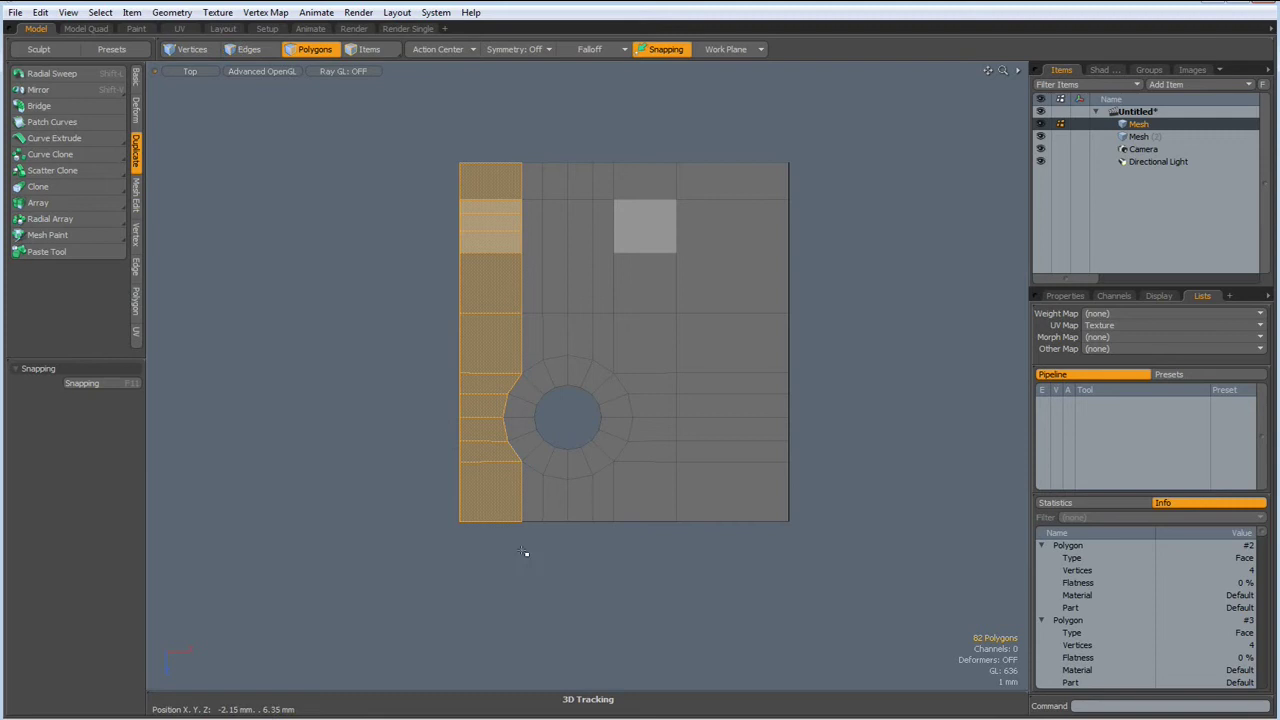
{"action": "key", "text": "n"}
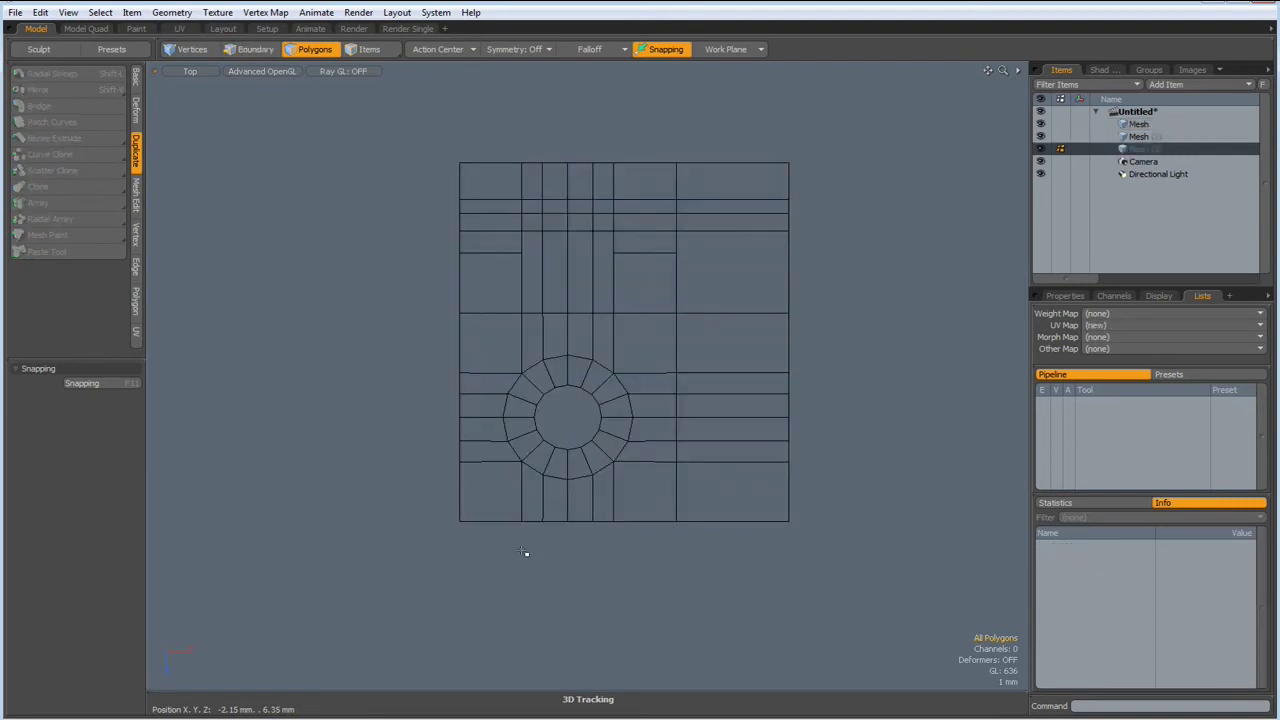
{"action": "key", "text": "ctrl+v"}
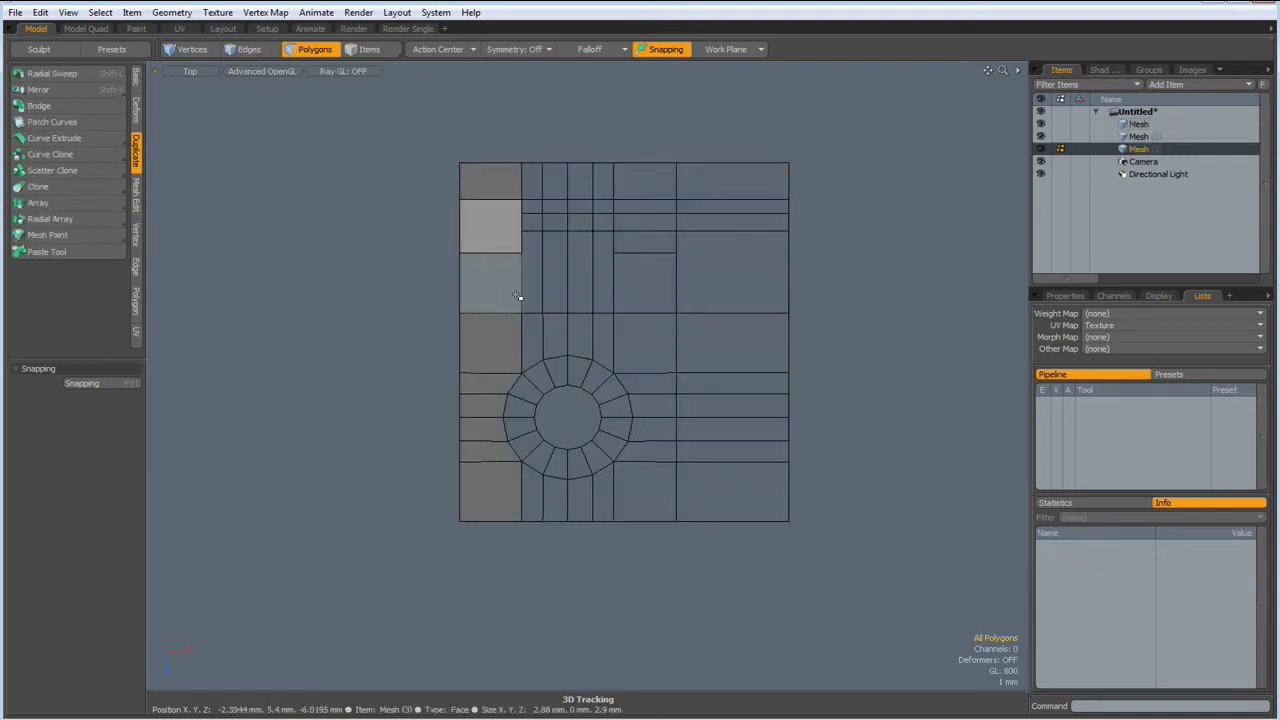
{"action": "key", "text": "y"}
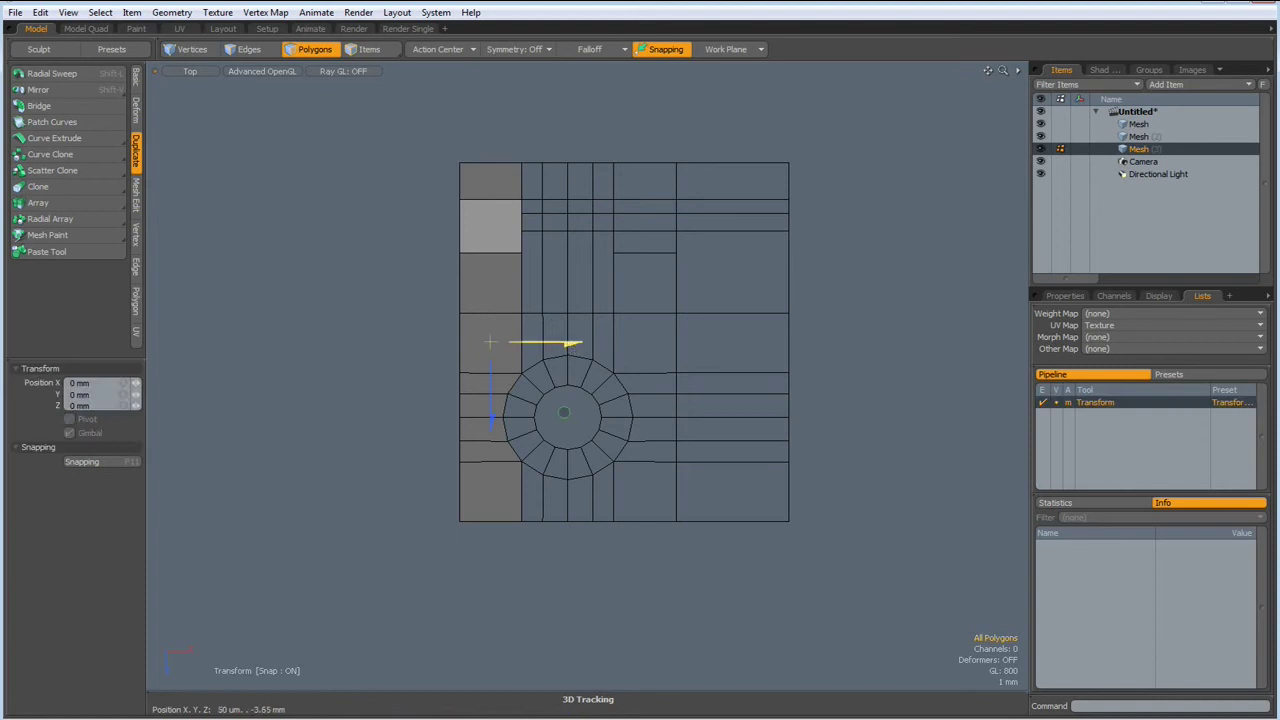
{"action": "left_click_drag", "start_coordinate": [564, 412], "coordinate": [893, 412]}
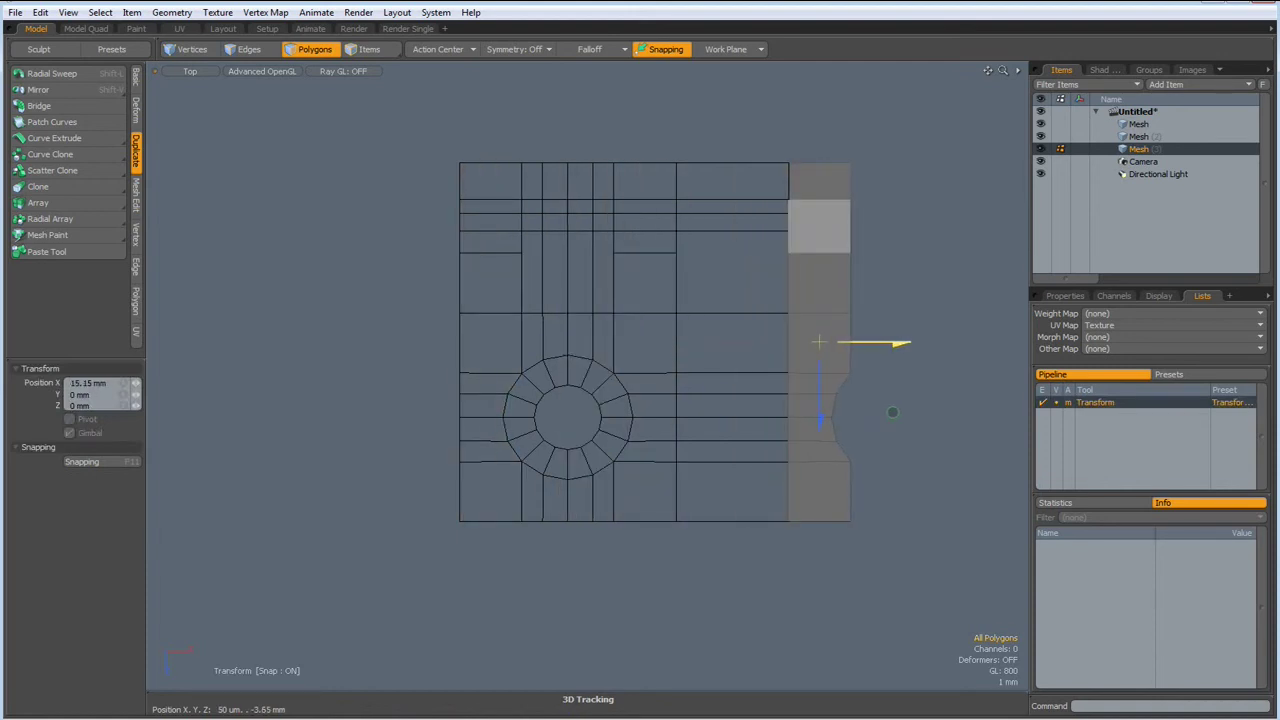
{"action": "key", "text": "ctrl+space"}
{"action": "left_click", "coordinate": [984, 406]}
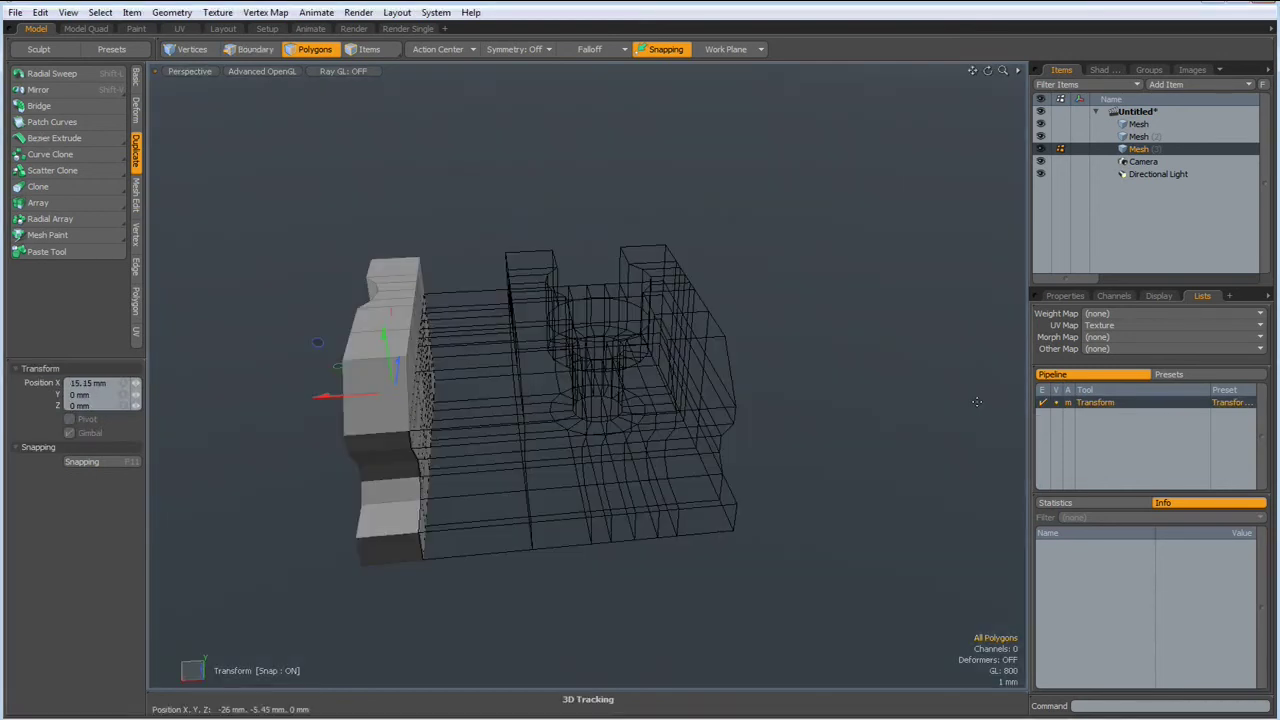
{"action": "mouse_move", "coordinate": [743, 551]}
{"action": "left_mouse_down", "text": "alt"}
{"action": "mouse_move", "coordinate": [487, 407]}
{"action": "mouse_move", "coordinate": [712, 517]}
{"action": "mouse_move", "coordinate": [808, 518]}
{"action": "mouse_move", "coordinate": [690, 542]}
{"action": "mouse_move", "coordinate": [620, 531]}
{"action": "mouse_move", "coordinate": [680, 543]}
{"action": "mouse_move", "coordinate": [786, 523]}
{"action": "mouse_move", "coordinate": [794, 557]}
{"action": "mouse_move", "coordinate": [737, 503]}
{"action": "left_mouse_up", "text": "alt"}
Drop the move tool, select the left duplicate block's polygons, and hide them.
{"action": "key", "text": "q"}
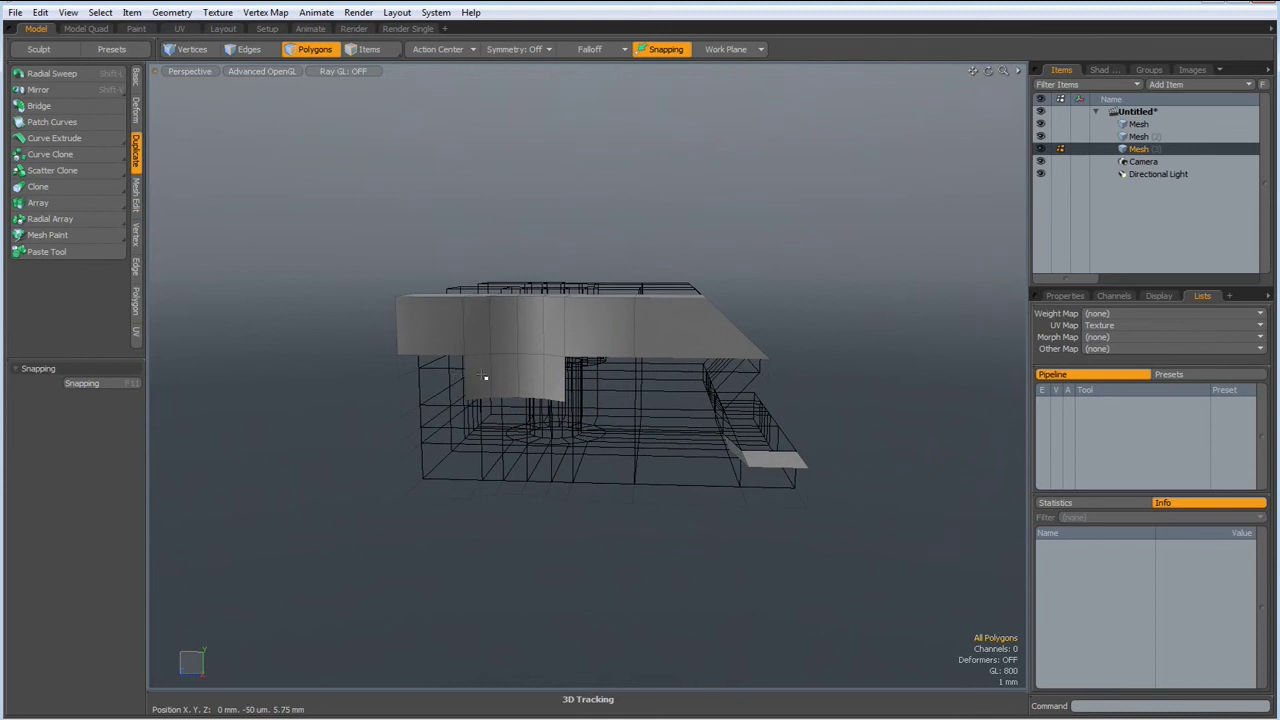
{"action": "mouse_move", "coordinate": [484, 376]}
{"action": "left_mouse_down"}
{"action": "mouse_move", "coordinate": [588, 393]}
{"action": "mouse_move", "coordinate": [271, 392]}
{"action": "mouse_move", "coordinate": [503, 316]}
{"action": "left_mouse_up"}
{"action": "left_click", "coordinate": [588, 393]}
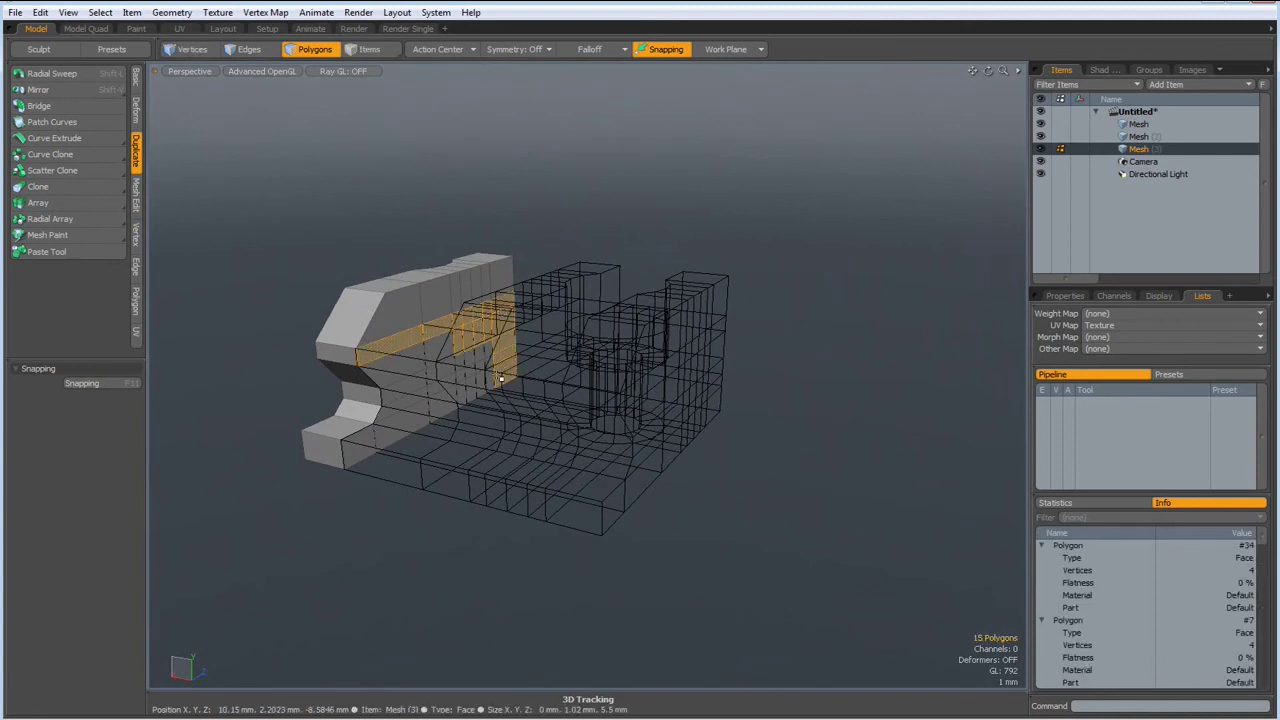
{"action": "mouse_move", "coordinate": [500, 379]}
{"action": "left_mouse_down"}
{"action": "mouse_move", "coordinate": [411, 411]}
{"action": "mouse_move", "coordinate": [400, 367]}
{"action": "left_mouse_up"}
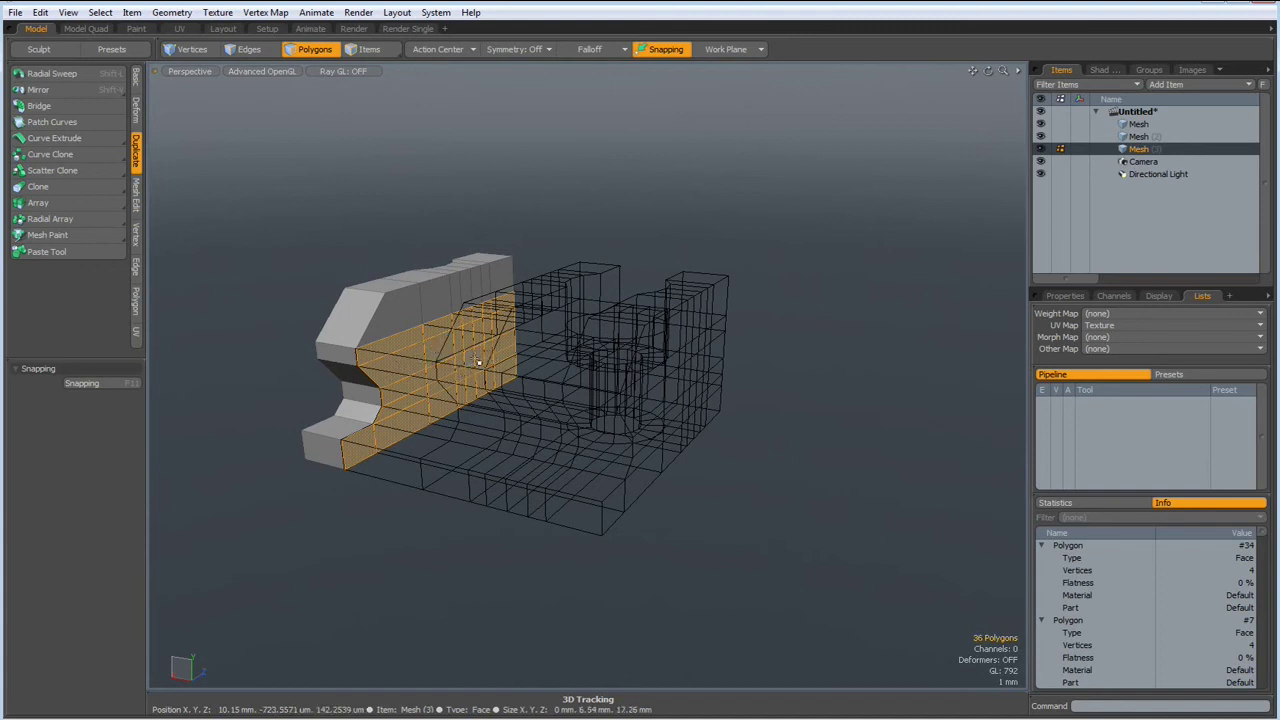
{"action": "key", "text": "Escape"}
{"action": "mouse_move", "coordinate": [479, 343]}
{"action": "left_mouse_down", "text": "alt"}
{"action": "mouse_move", "coordinate": [502, 313]}
{"action": "mouse_move", "coordinate": [430, 365]}
{"action": "left_mouse_up", "text": "alt"}
{"action": "double_click", "coordinate": [433, 375]}
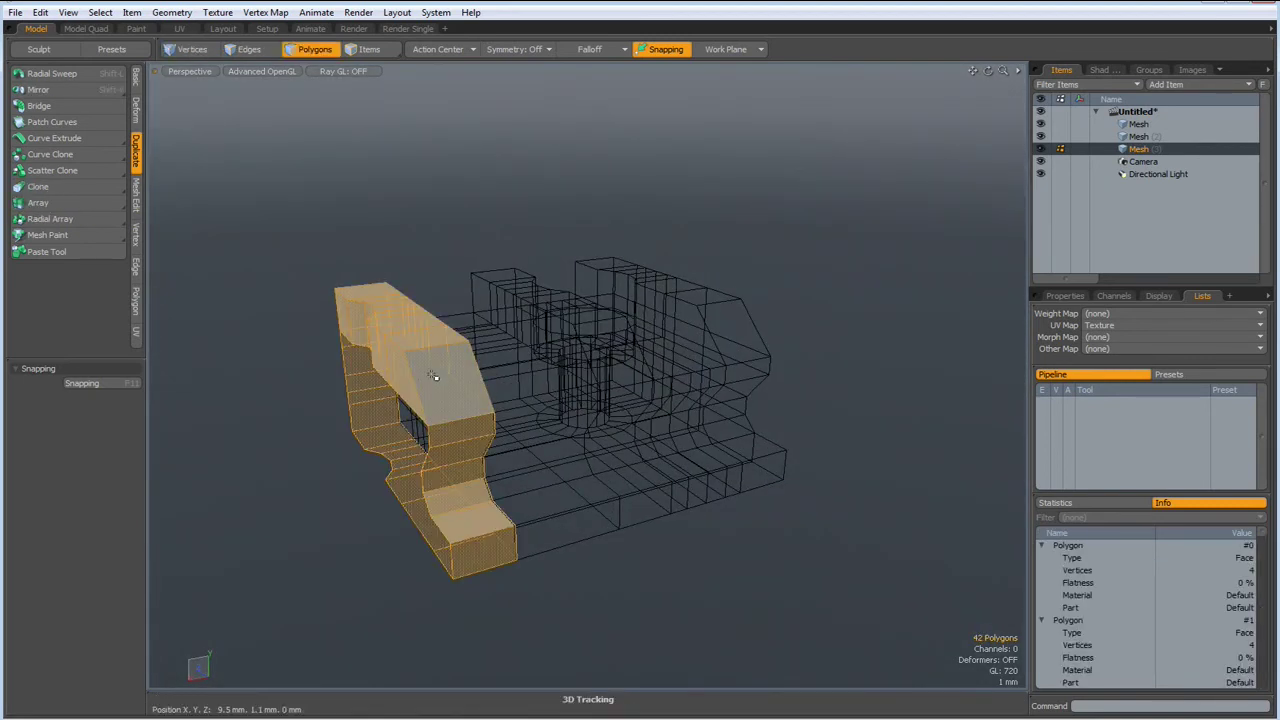
{"action": "key", "text": "shift"}
{"action": "key", "text": "Delete"}
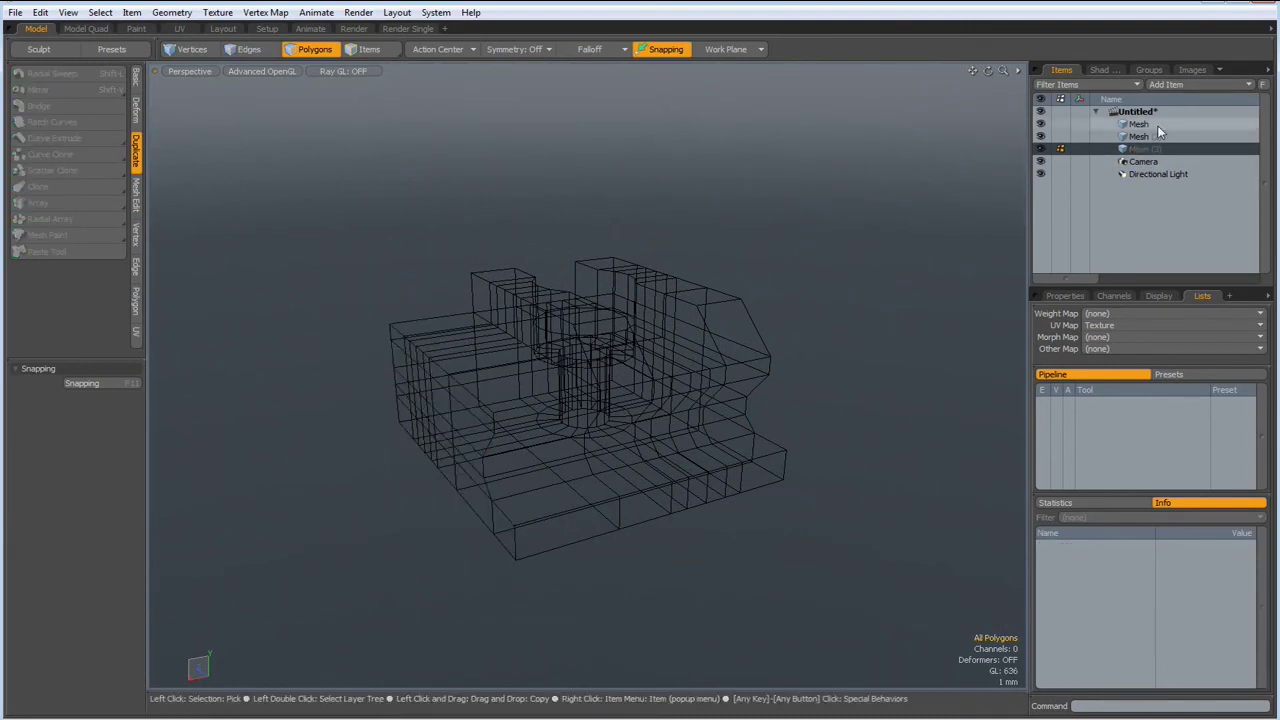
Make the main Mesh active, hide Mesh (2), and view the rail from above.
{"action": "left_click", "coordinate": [1137, 124]}
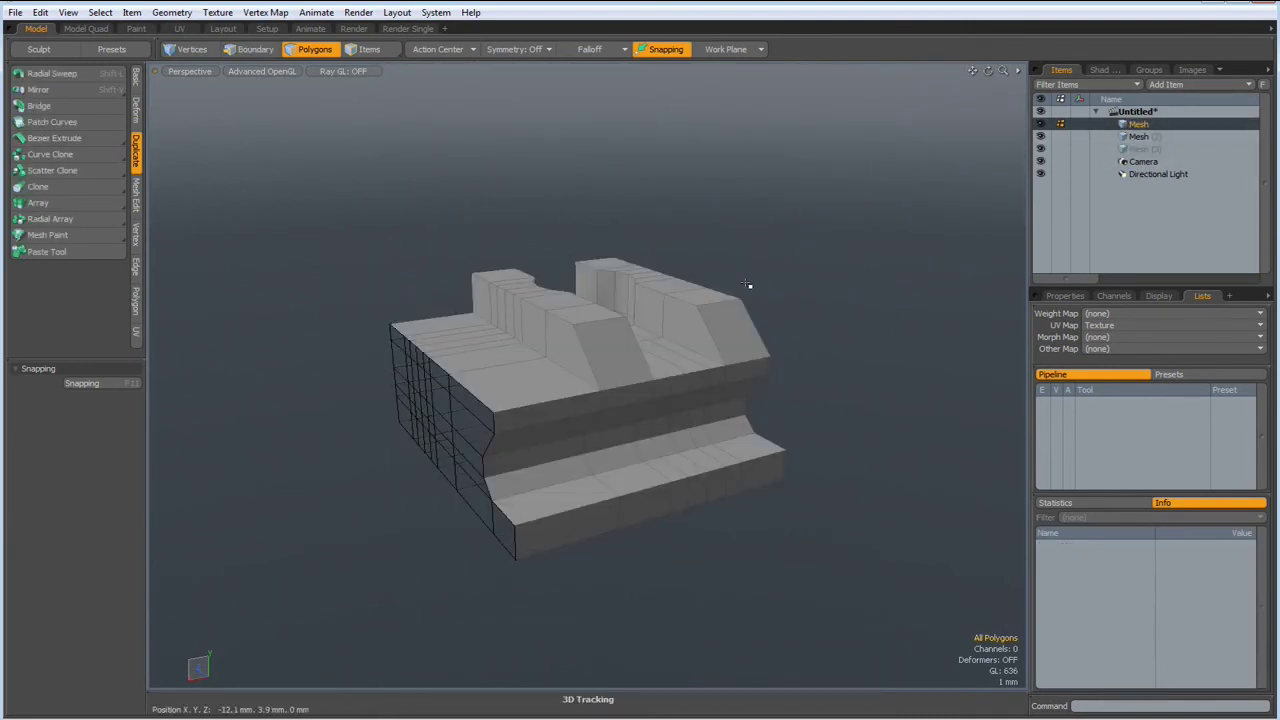
{"action": "left_click_drag", "start_coordinate": [746, 285], "coordinate": [563, 451], "text": "alt"}
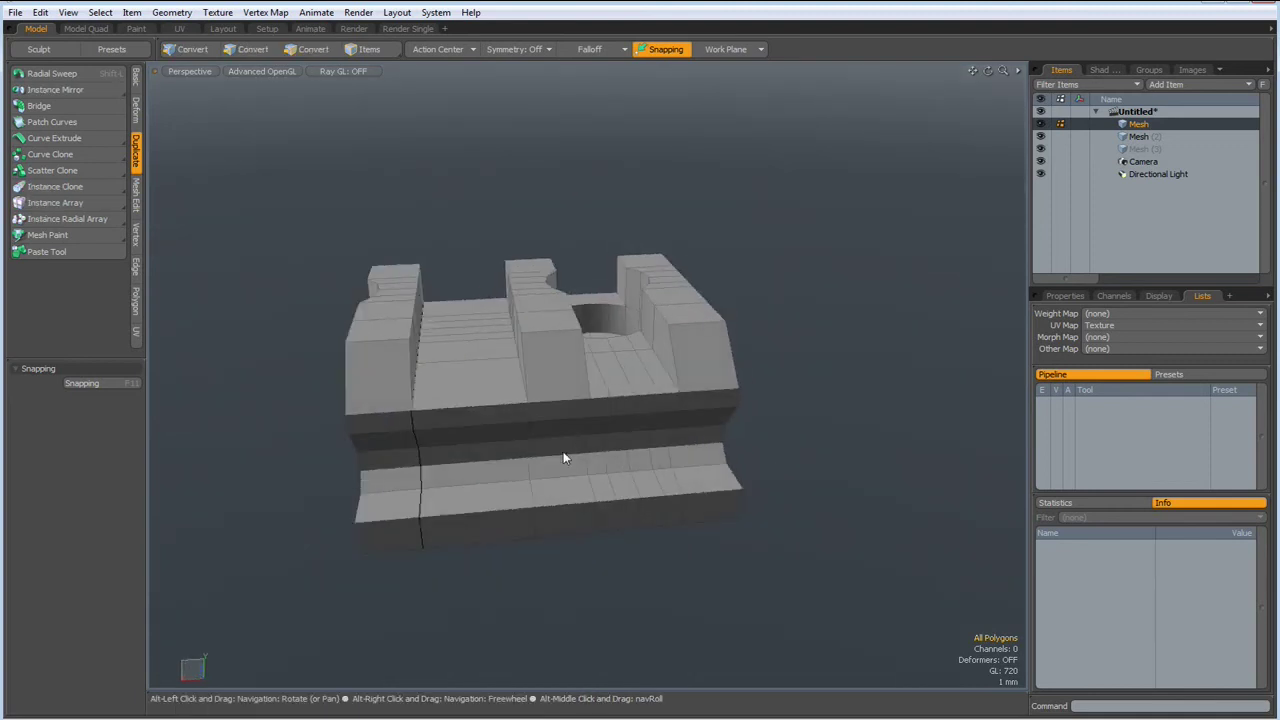
{"action": "left_click", "coordinate": [1040, 137]}
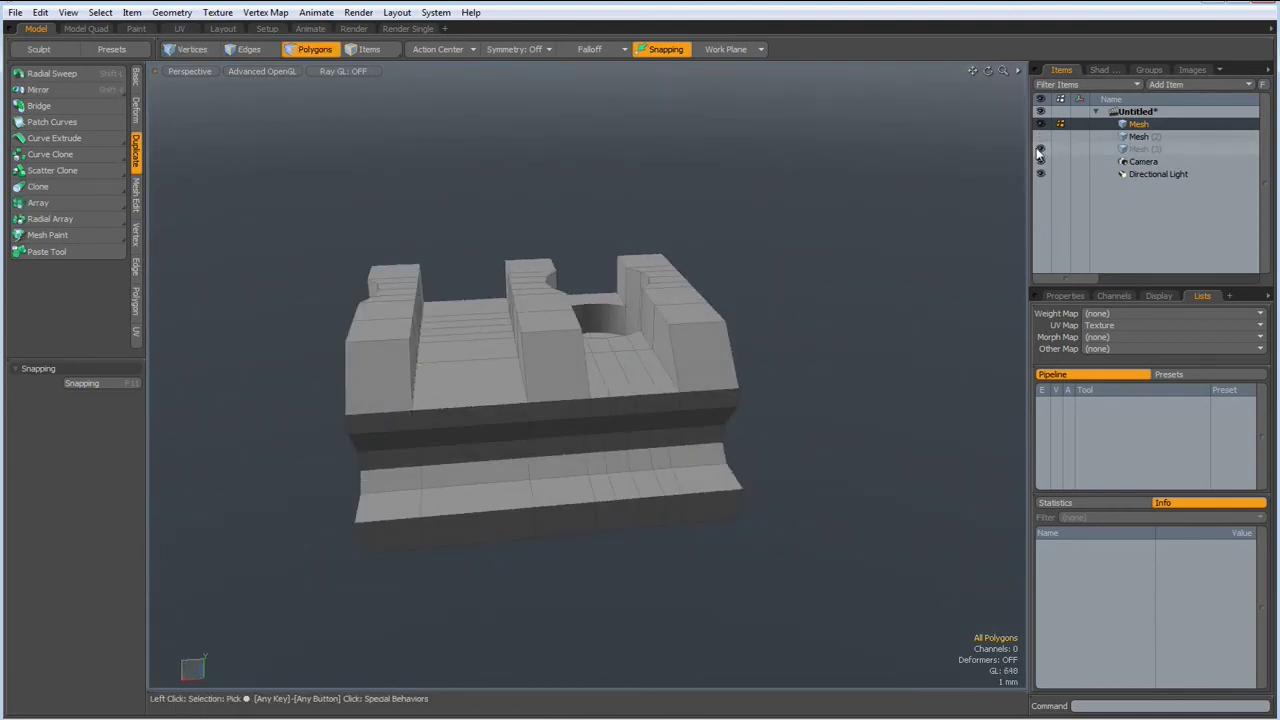
{"action": "left_click_drag", "start_coordinate": [470, 395], "coordinate": [408, 400], "text": "alt"}
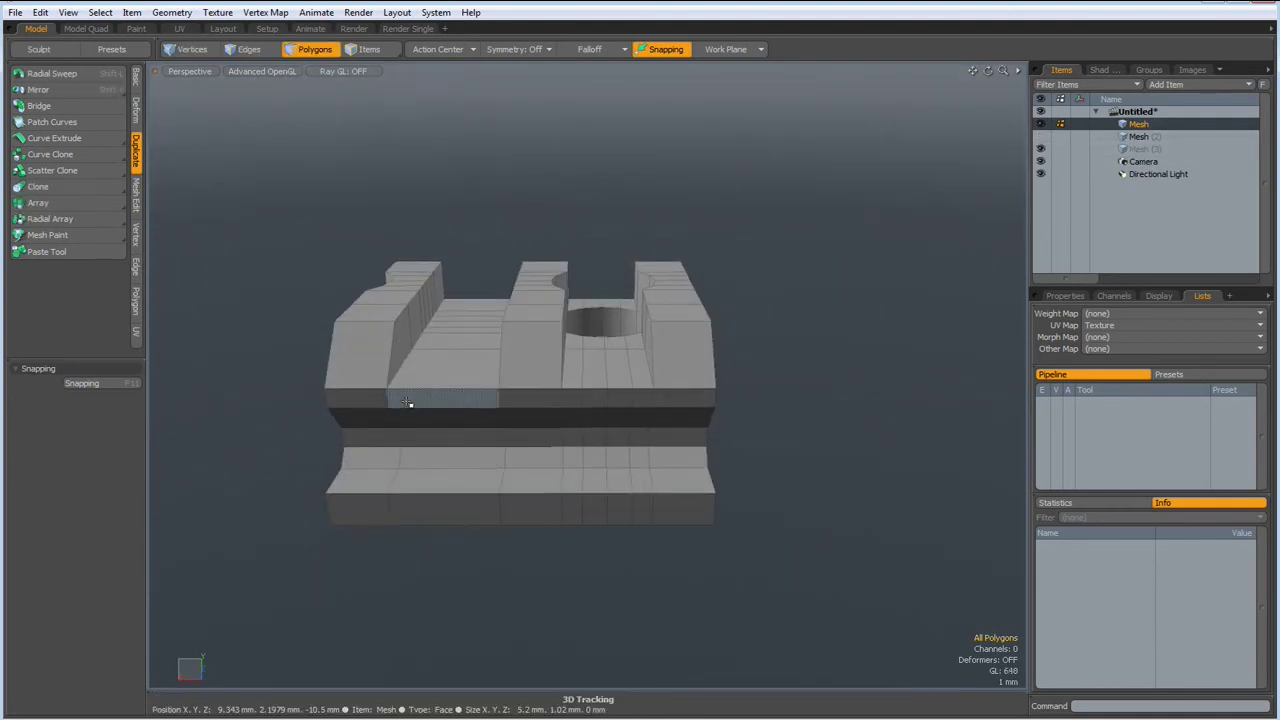
{"action": "key", "text": "ctrl+1"}
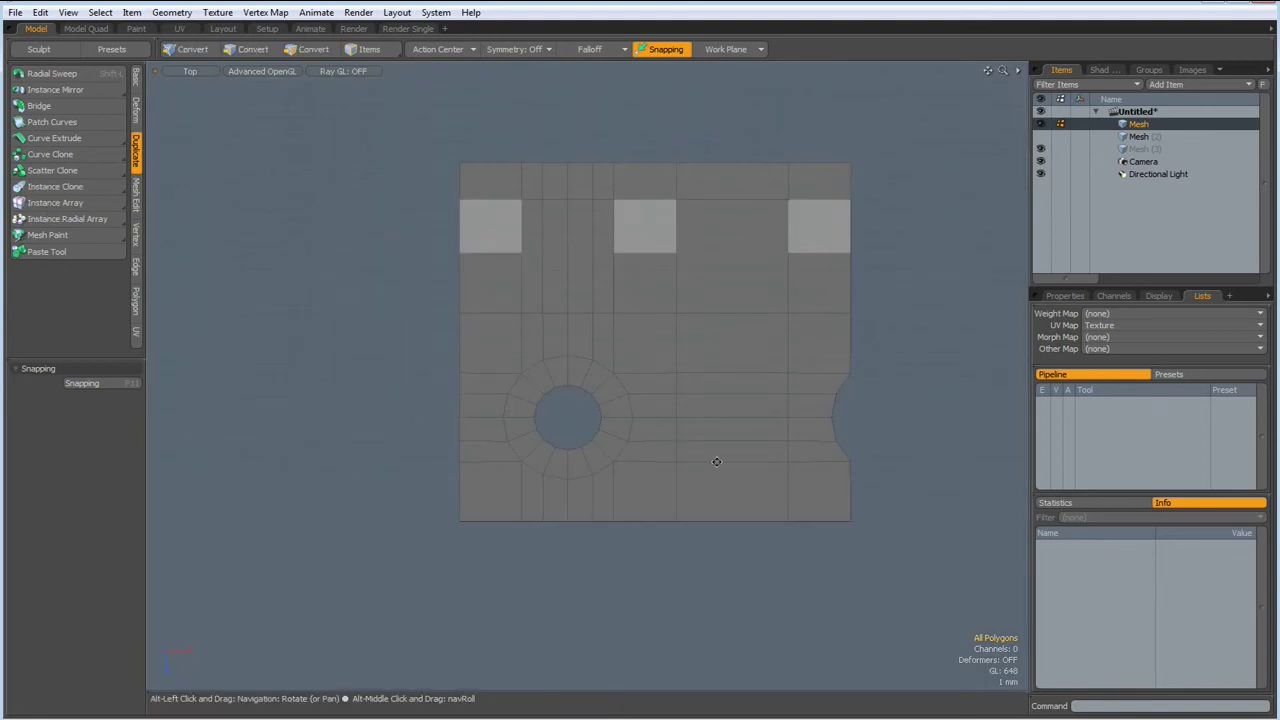
Select the edge column near the right notch and scale it to 0% in X.
{"action": "left_click_drag", "start_coordinate": [765, 427], "coordinate": [517, 434], "text": "alt+shift"}
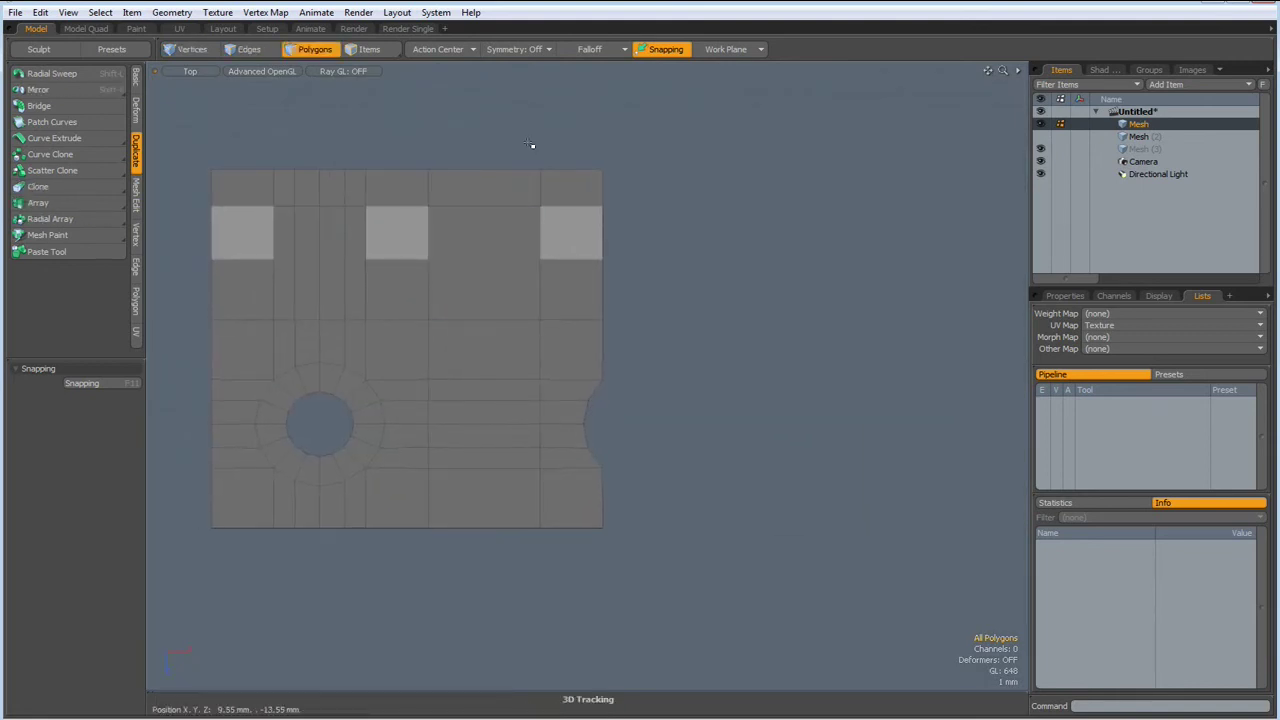
{"action": "key", "text": "2"}
{"action": "right_click_drag", "start_coordinate": [530, 145], "coordinate": [555, 597]}
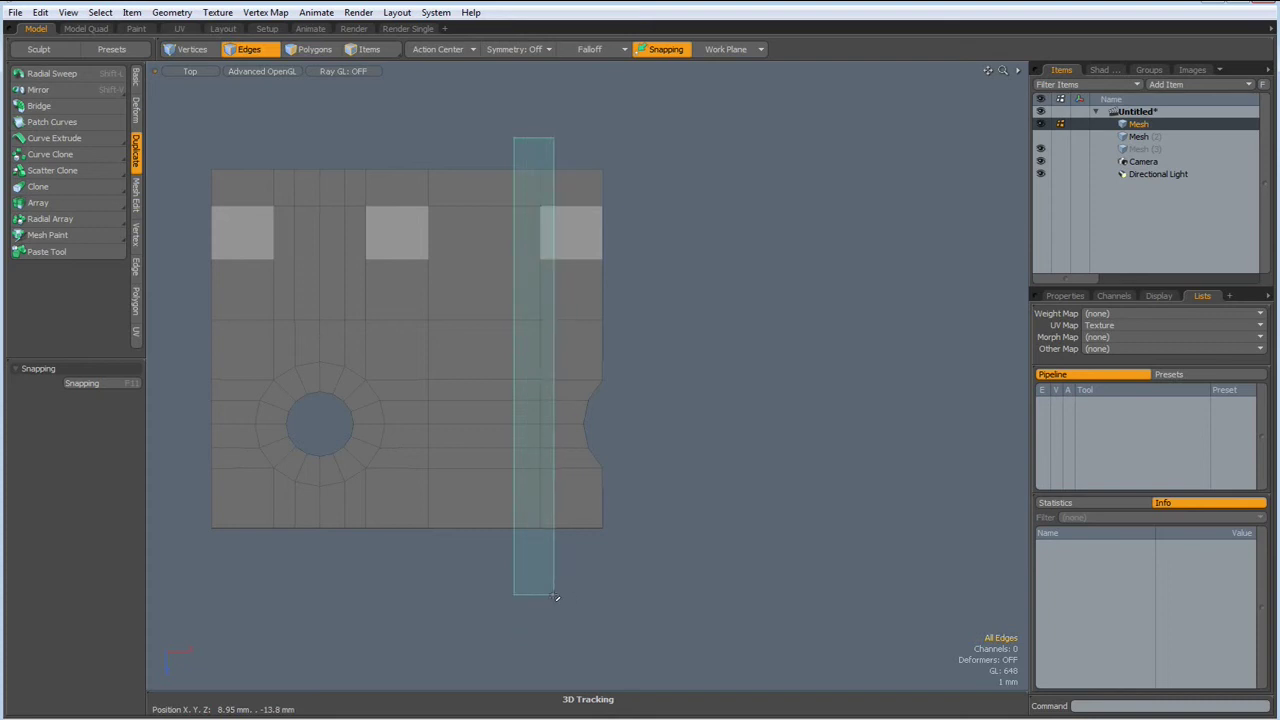
{"action": "key", "text": "y"}
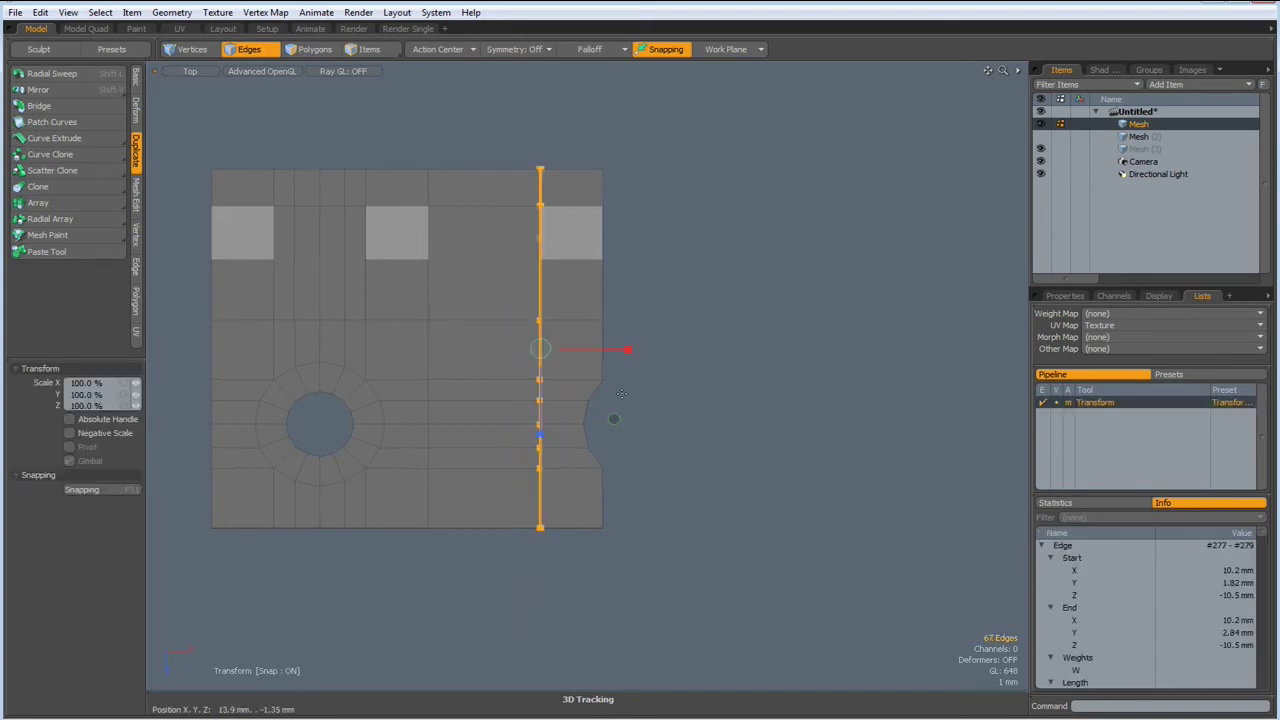
{"action": "left_click_drag", "start_coordinate": [628, 351], "coordinate": [537, 349]}
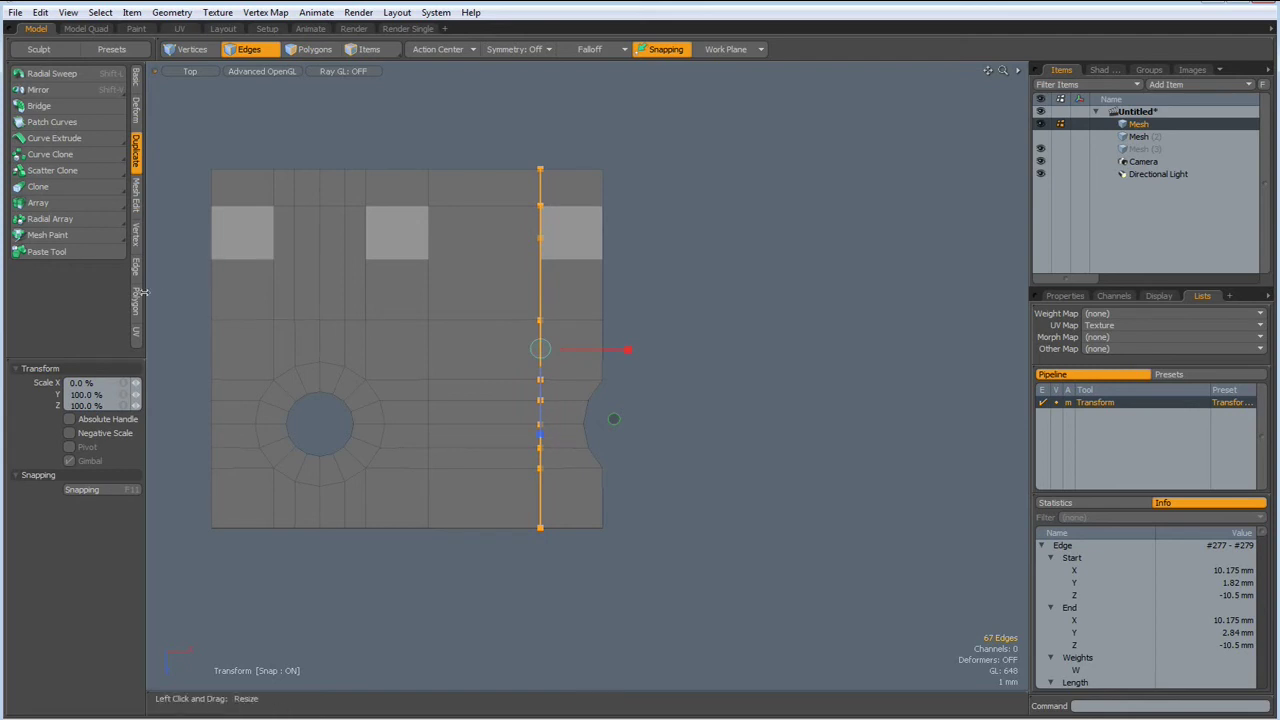
Merge the 26 overlapping vertices and return to the perspective view.
{"action": "left_click", "coordinate": [137, 236]}
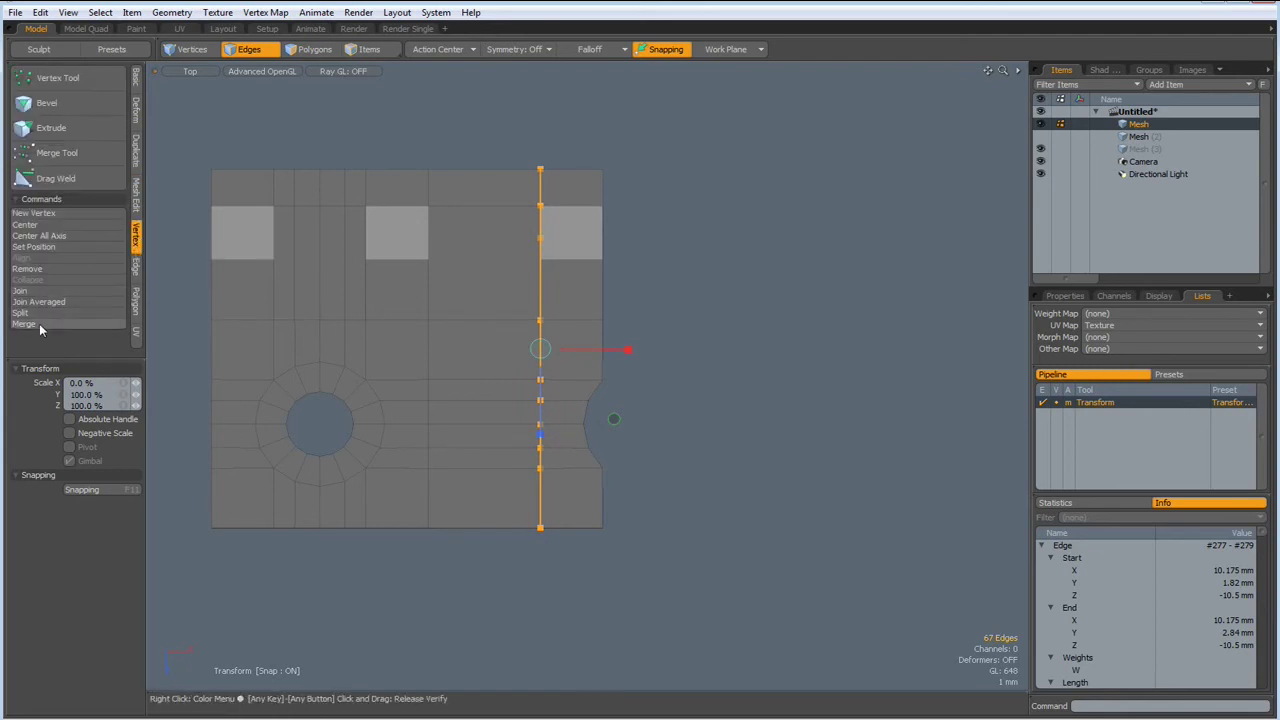
{"action": "left_click", "coordinate": [39, 323]}
{"action": "left_click", "coordinate": [1205, 473]}
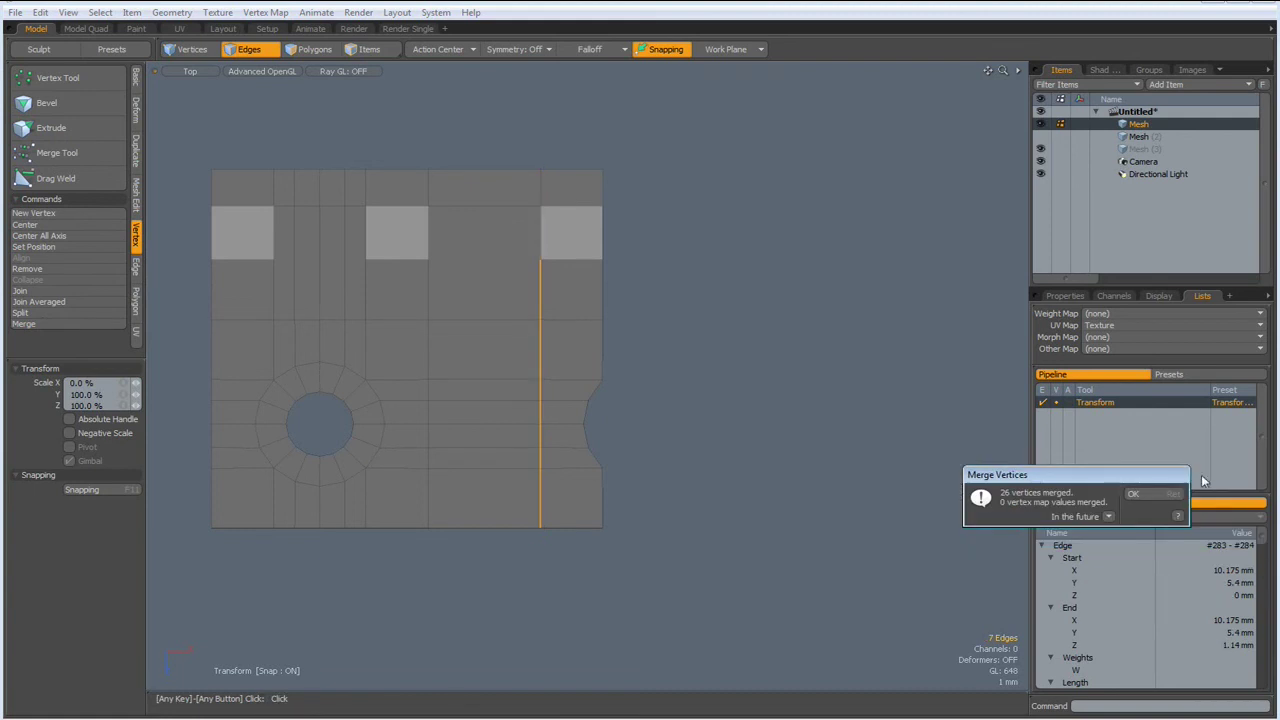
{"action": "left_click", "coordinate": [1133, 493]}
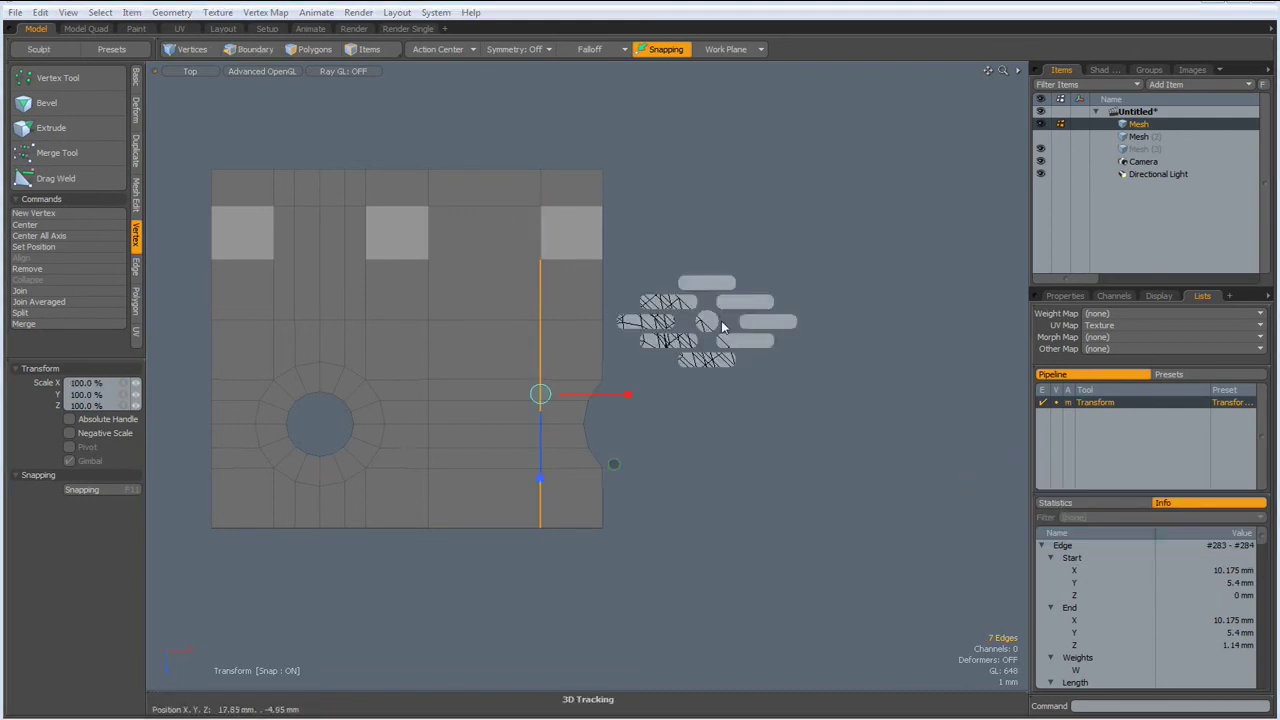
{"action": "left_click", "coordinate": [744, 303]}
{"action": "mouse_move", "coordinate": [744, 308]}
{"action": "left_mouse_down", "text": "alt"}
{"action": "mouse_move", "coordinate": [774, 523]}
{"action": "mouse_move", "coordinate": [717, 543]}
{"action": "mouse_move", "coordinate": [457, 509]}
{"action": "mouse_move", "coordinate": [434, 491]}
{"action": "mouse_move", "coordinate": [480, 478]}
{"action": "mouse_move", "coordinate": [563, 229]}
{"action": "mouse_move", "coordinate": [697, 489]}
{"action": "mouse_move", "coordinate": [586, 620]}
{"action": "mouse_move", "coordinate": [589, 646]}
{"action": "left_mouse_up", "text": "alt"}
{"action": "key", "text": "q"}
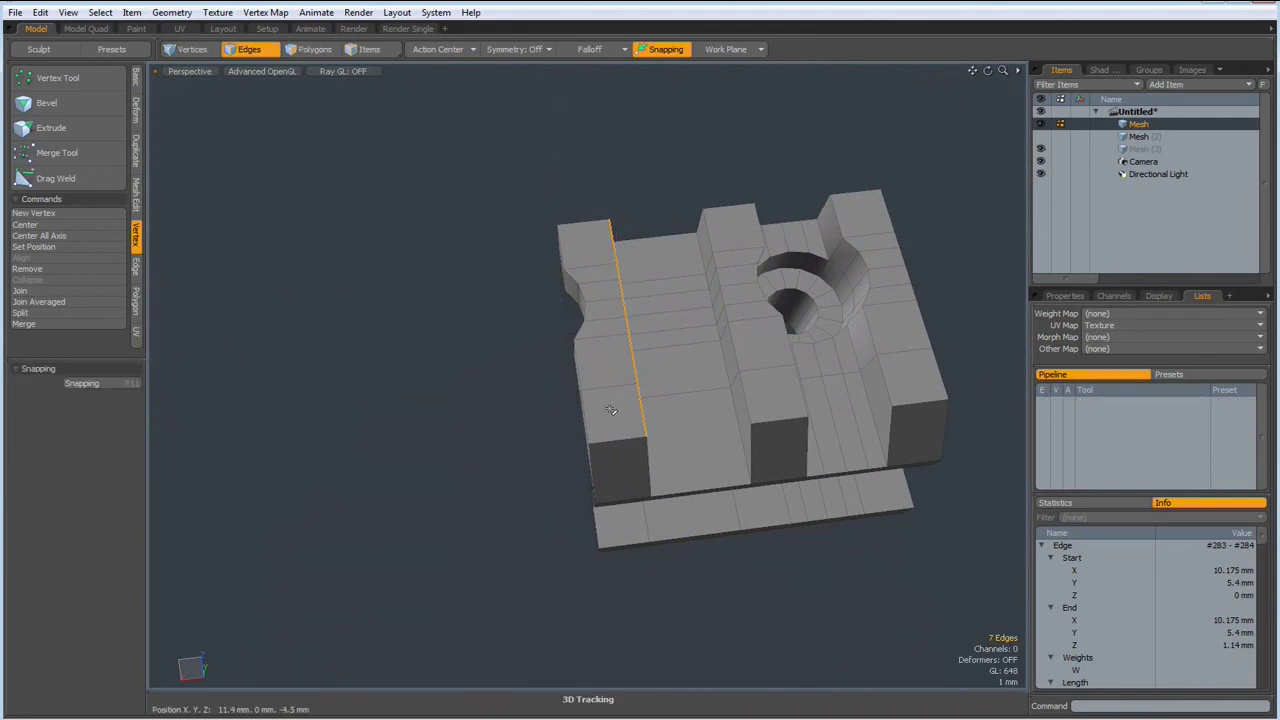
{"action": "left_click_drag", "start_coordinate": [600, 412], "coordinate": [580, 437], "text": "alt"}
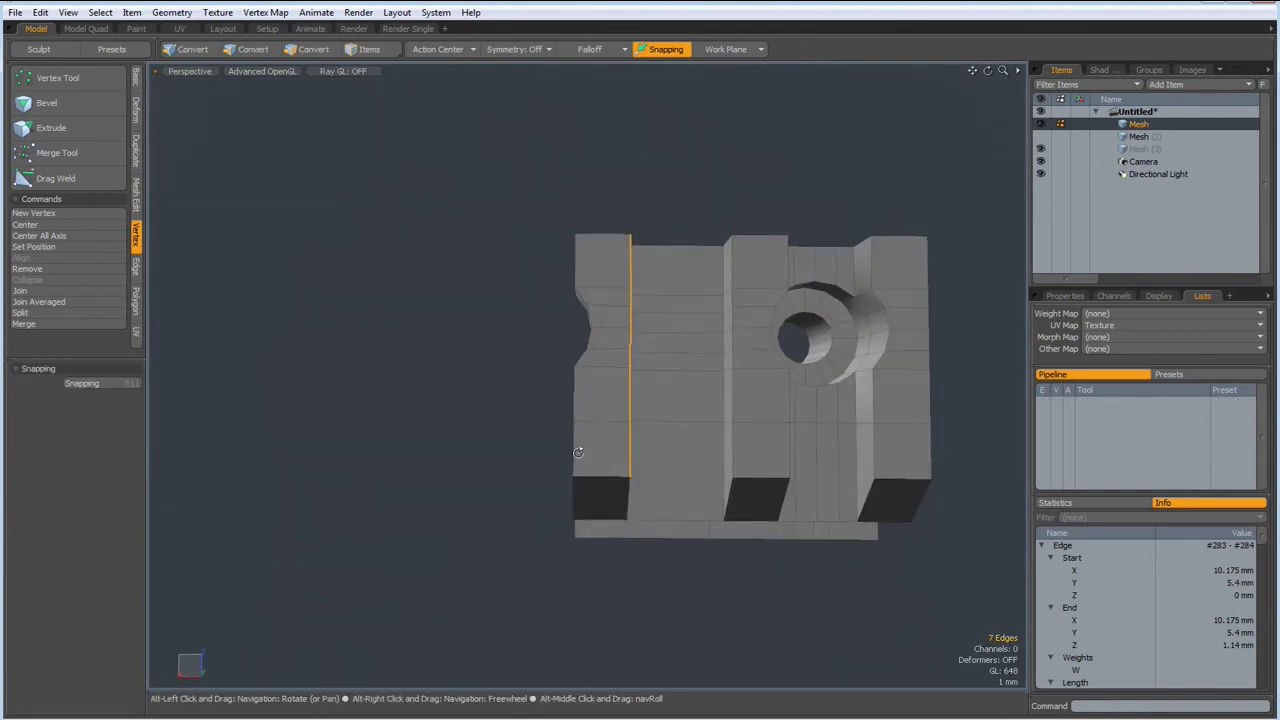
{"action": "scroll", "coordinate": [580, 437], "scroll_direction": "up", "scroll_amount": 1}
{"action": "scroll", "coordinate": [575, 433], "scroll_direction": "up", "scroll_amount": 2}
{"action": "scroll", "coordinate": [570, 430], "scroll_direction": "up", "scroll_amount": 2}
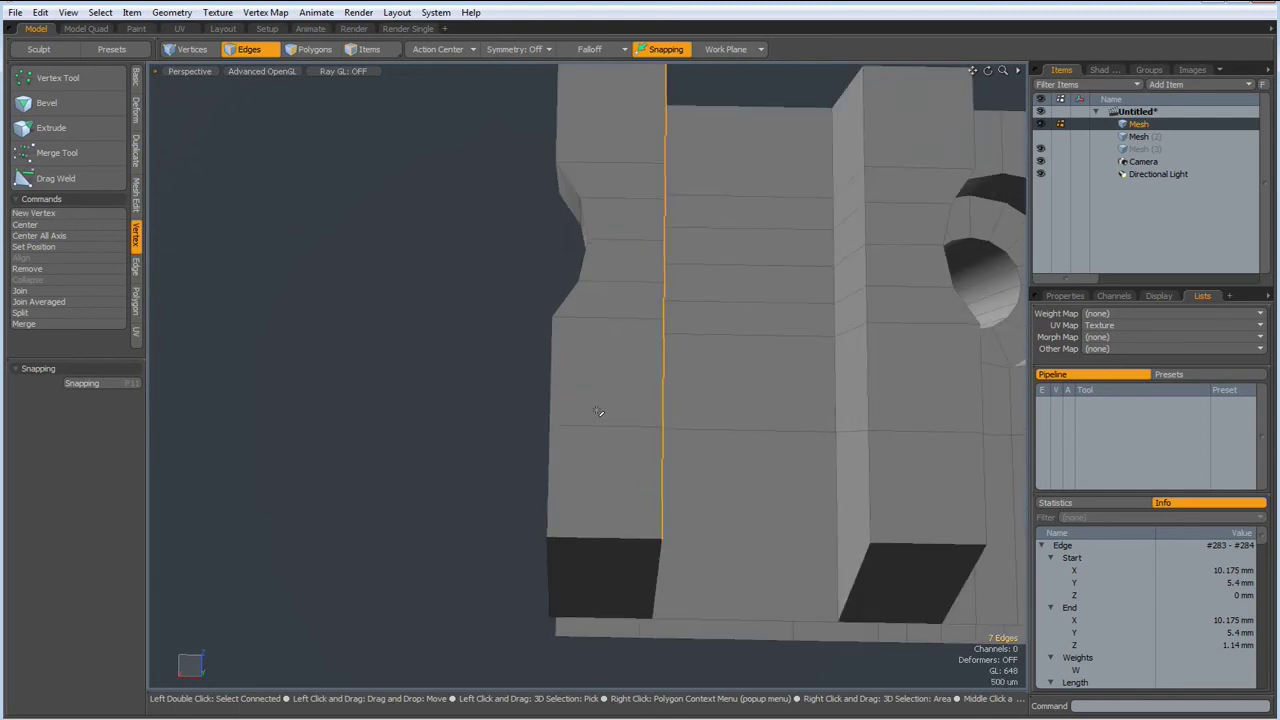
{"action": "scroll", "coordinate": [564, 426], "scroll_direction": "up", "scroll_amount": 1}
Read the X position (13.03 mm) of one left-side vertex.
{"action": "key", "text": "1"}
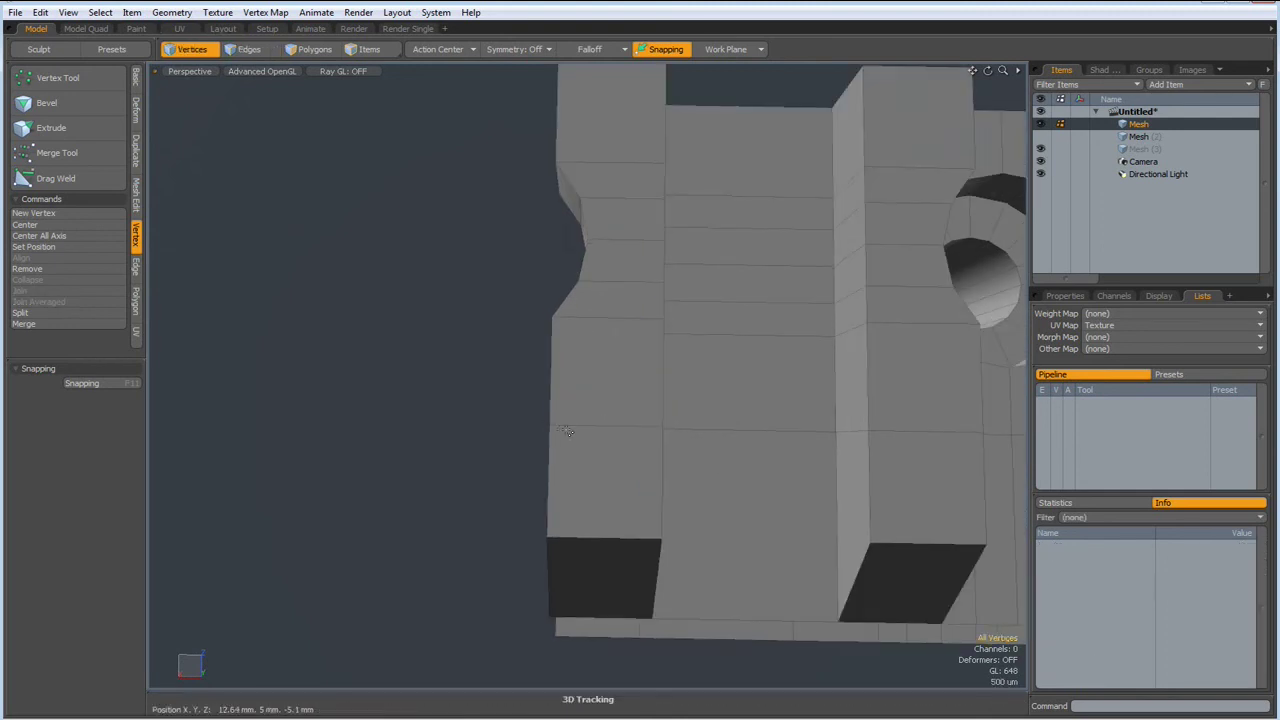
{"action": "left_click", "coordinate": [549, 426]}
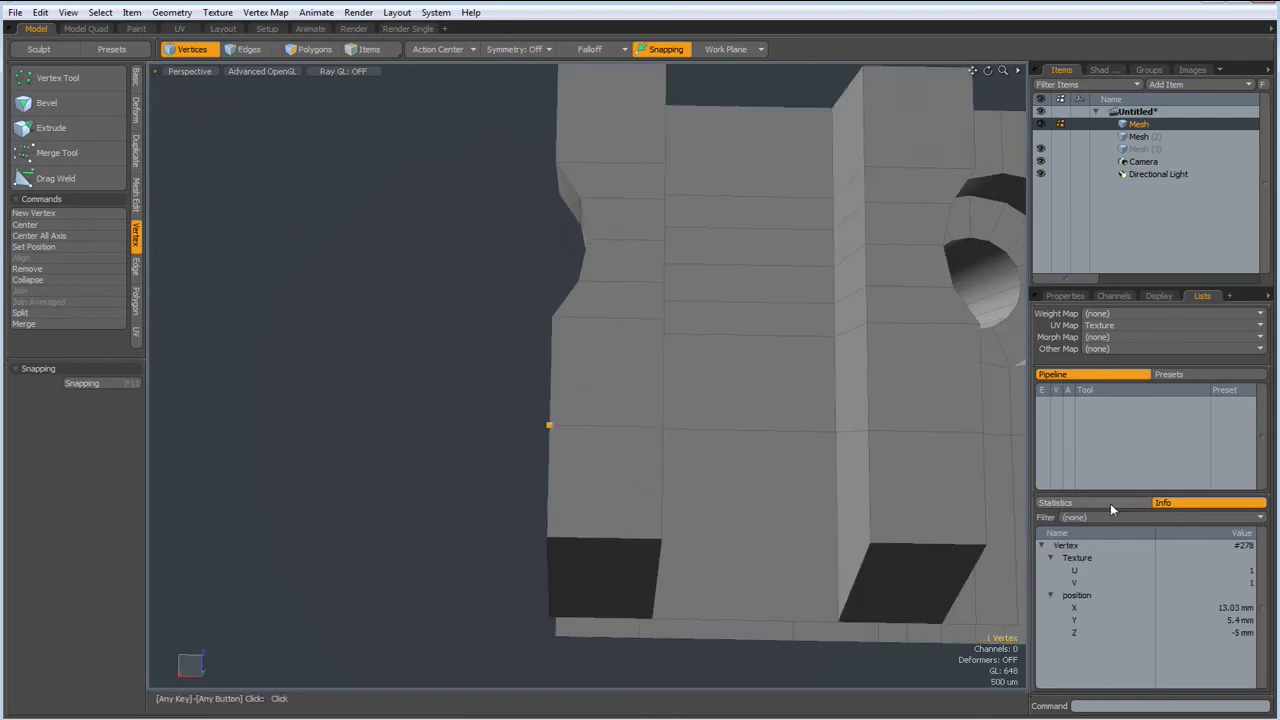
{"action": "double_click", "coordinate": [1240, 608]}
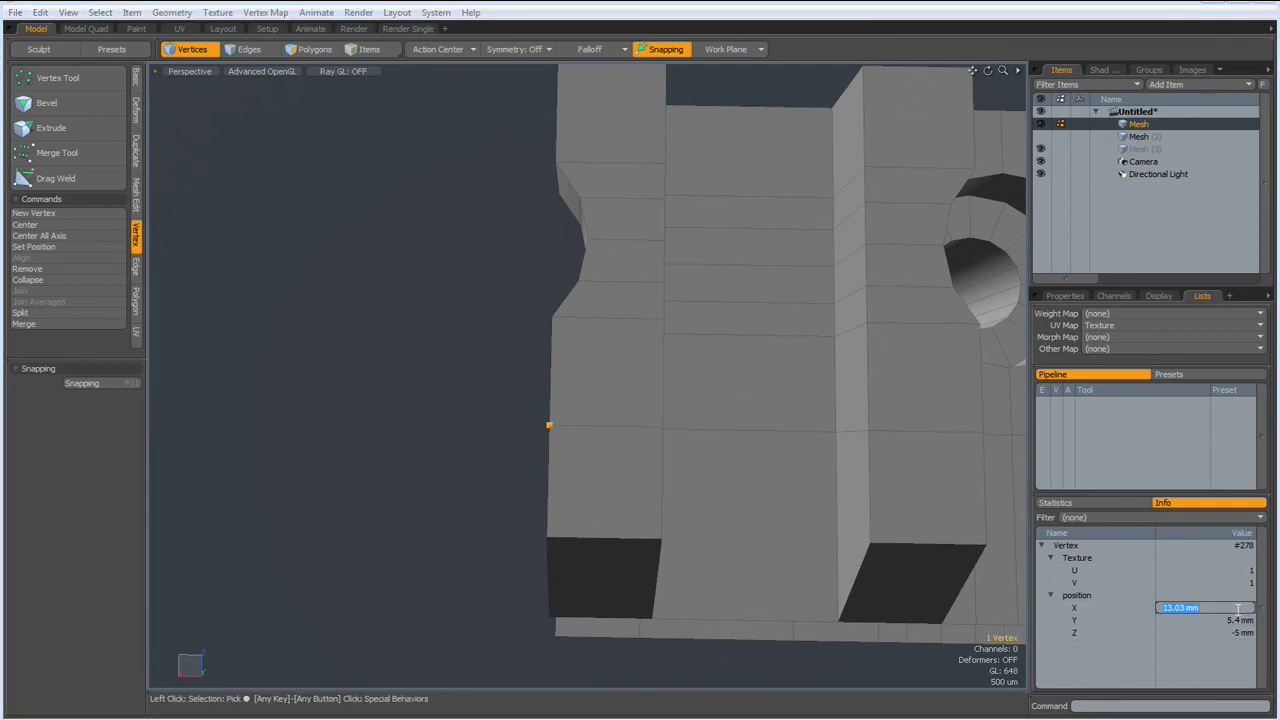
{"action": "key", "text": "Return"}
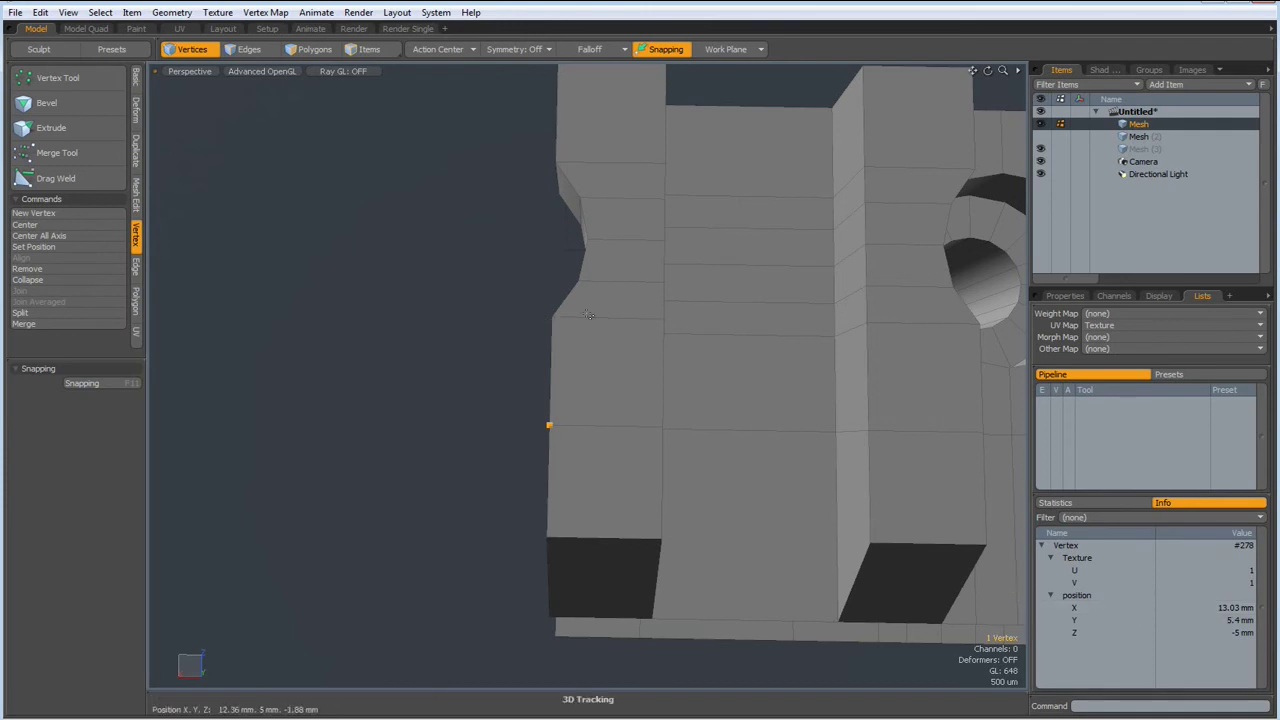
{"action": "mouse_move", "coordinate": [615, 295]}
{"action": "left_mouse_down", "text": "alt"}
{"action": "mouse_move", "coordinate": [639, 300]}
{"action": "mouse_move", "coordinate": [636, 164]}
{"action": "mouse_move", "coordinate": [599, 257]}
{"action": "left_mouse_up", "text": "alt"}
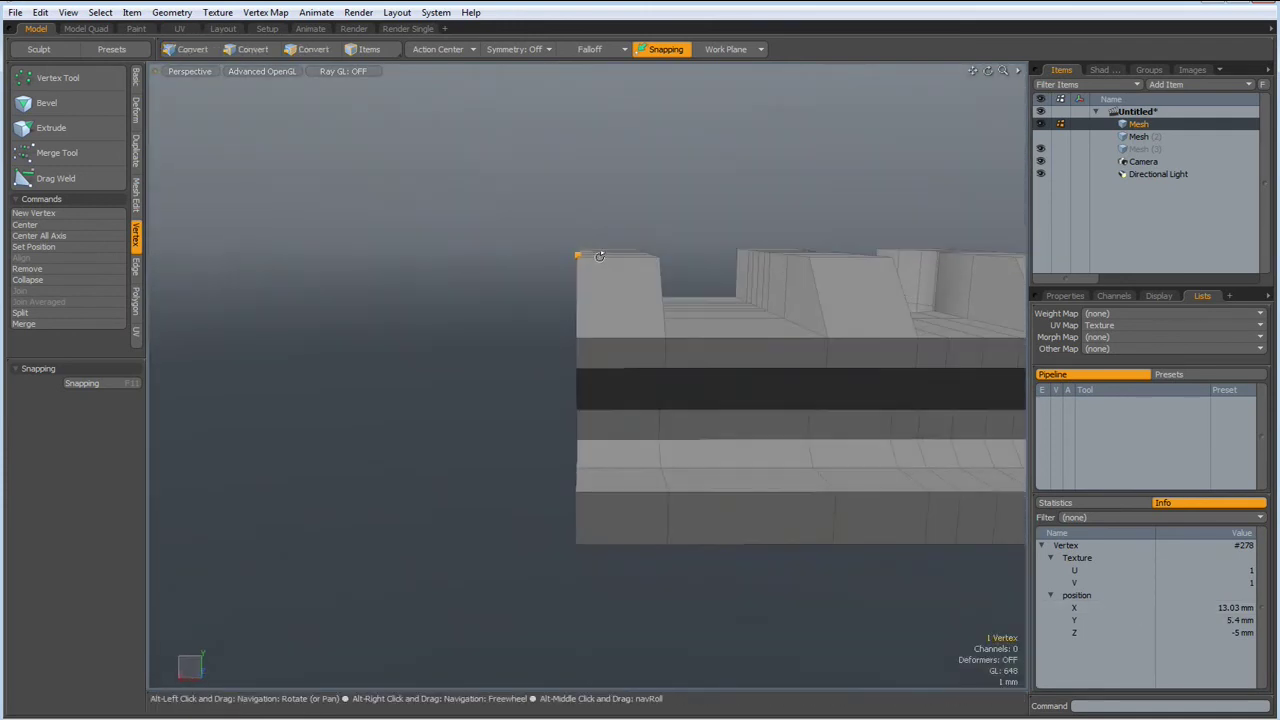
Set all 34 left-side vertices to X 13.03 mm with Set Position.
{"action": "left_click_drag", "start_coordinate": [472, 177], "coordinate": [621, 638]}
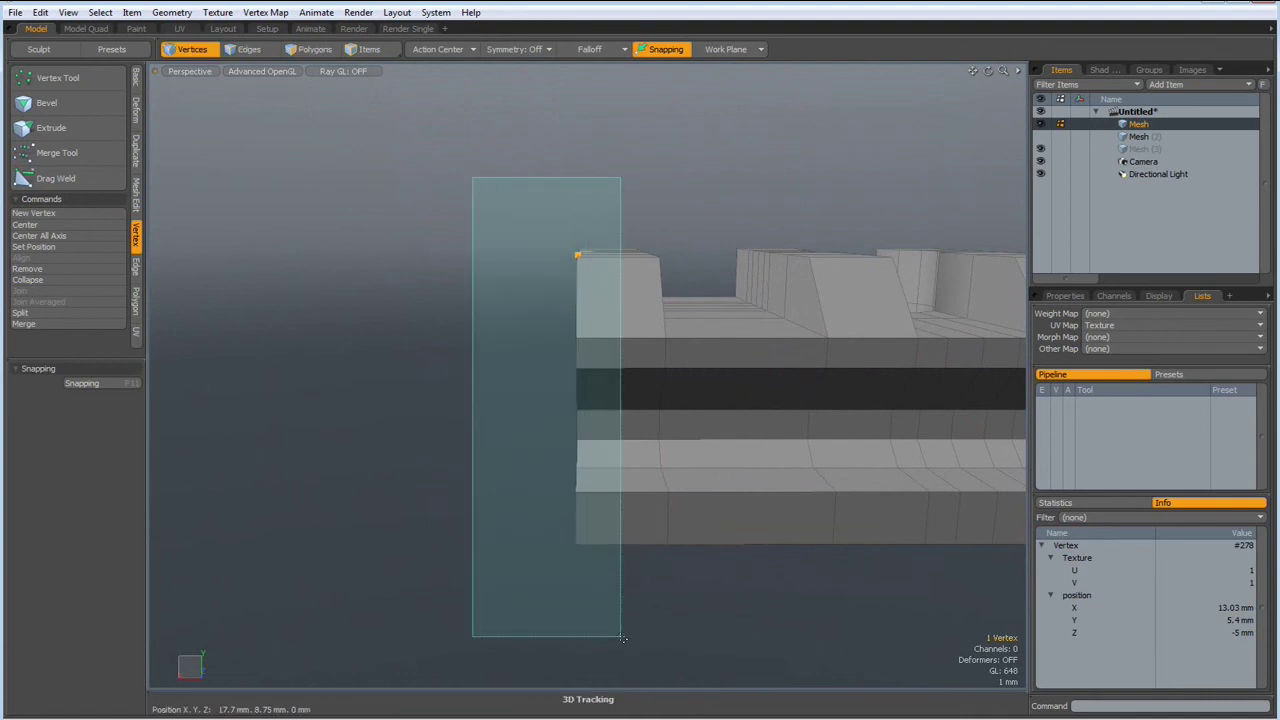
{"action": "mouse_move", "coordinate": [585, 545]}
{"action": "left_mouse_down", "text": "alt"}
{"action": "mouse_move", "coordinate": [737, 407]}
{"action": "mouse_move", "coordinate": [202, 161]}
{"action": "left_mouse_up", "text": "alt"}
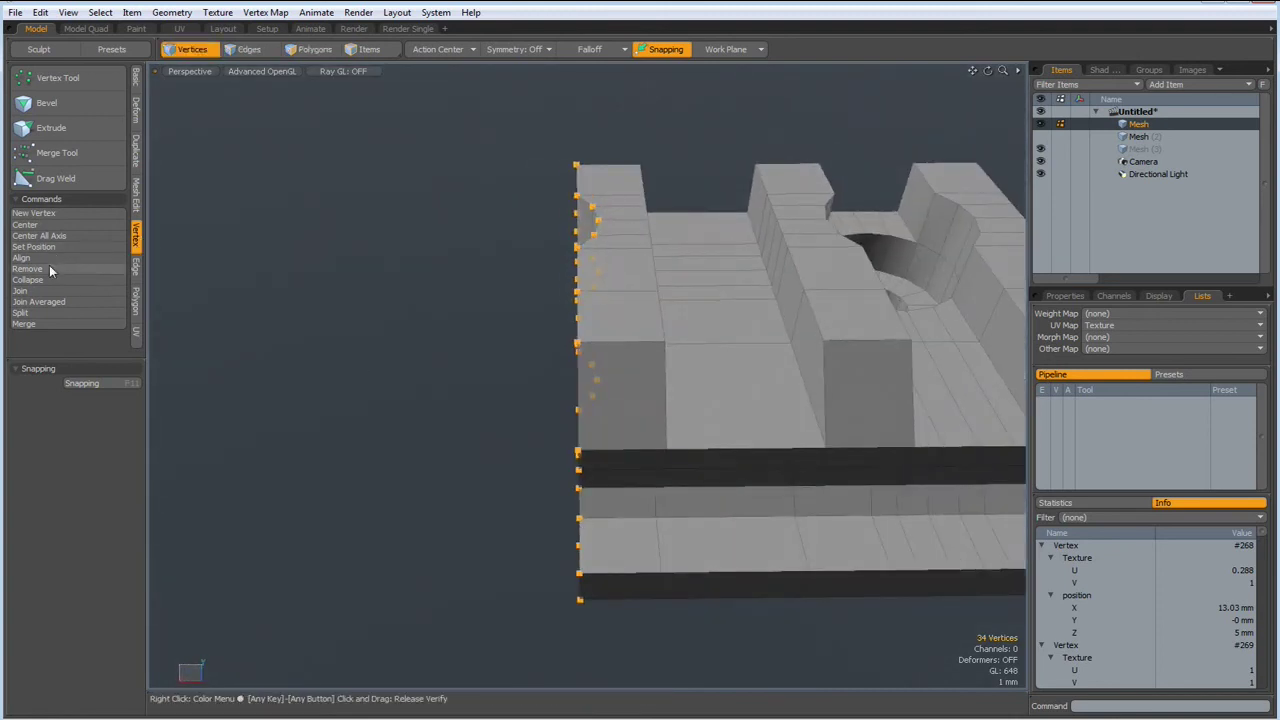
{"action": "left_click", "coordinate": [51, 247]}
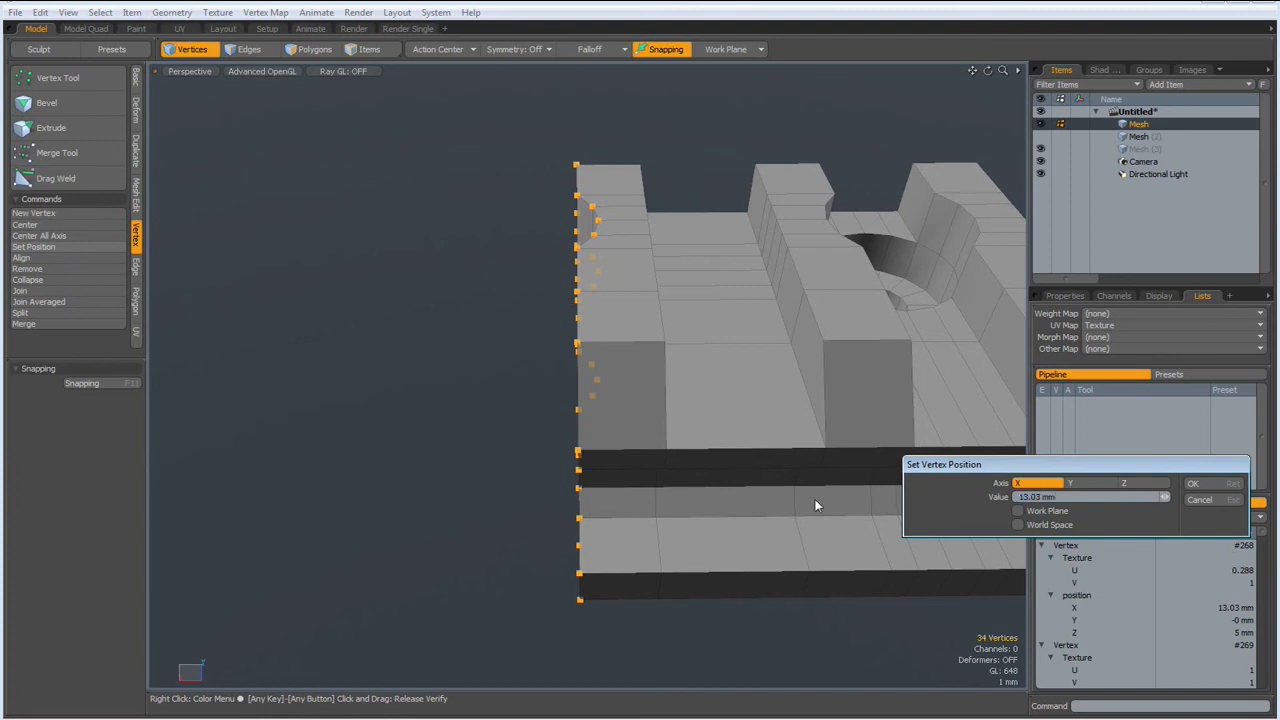
{"action": "left_click", "coordinate": [1193, 483]}
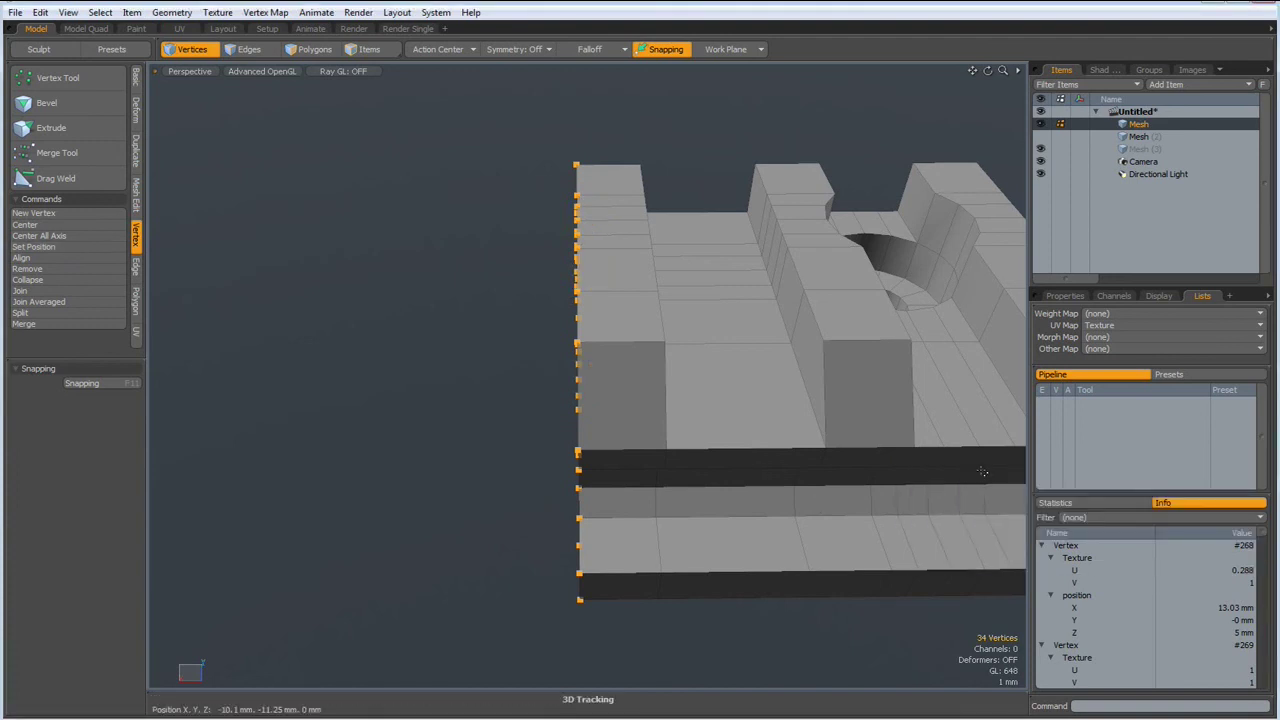
{"action": "key", "text": "2"}
{"action": "mouse_move", "coordinate": [411, 266]}
{"action": "left_mouse_down", "text": "alt"}
{"action": "mouse_move", "coordinate": [569, 187]}
{"action": "mouse_move", "coordinate": [565, 307]}
{"action": "left_mouse_up", "text": "alt"}
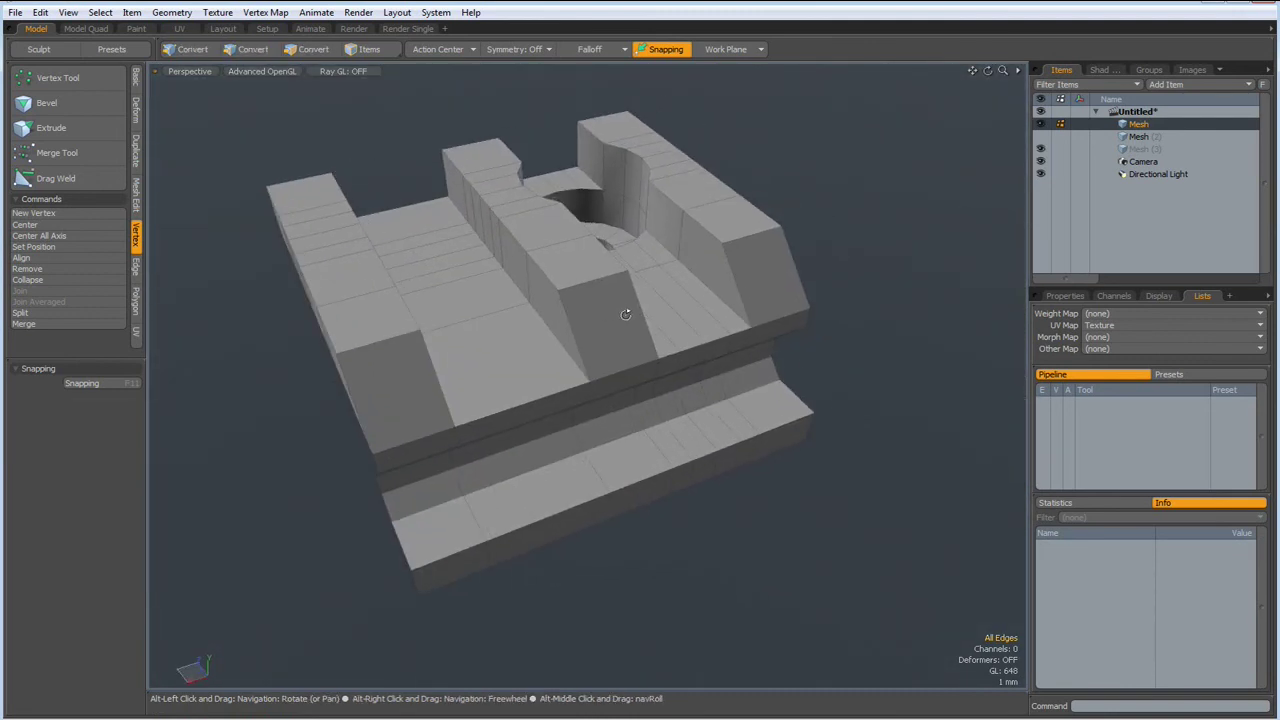
{"action": "mouse_move", "coordinate": [669, 316]}
{"action": "left_mouse_down", "text": "alt"}
{"action": "mouse_move", "coordinate": [682, 220]}
{"action": "mouse_move", "coordinate": [907, 392]}
{"action": "left_mouse_up", "text": "alt"}
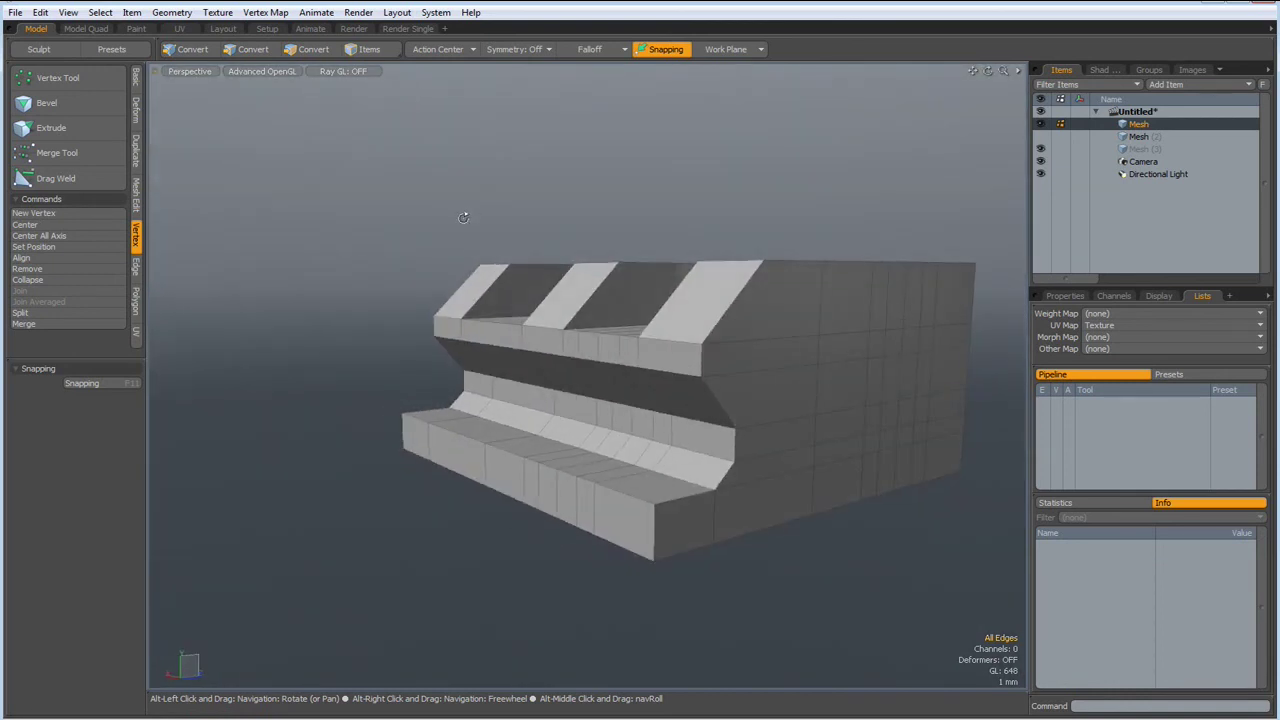
{"action": "mouse_move", "coordinate": [597, 380]}
{"action": "left_mouse_down", "text": "alt"}
{"action": "mouse_move", "coordinate": [670, 440]}
{"action": "mouse_move", "coordinate": [550, 382]}
{"action": "left_mouse_up", "text": "alt"}
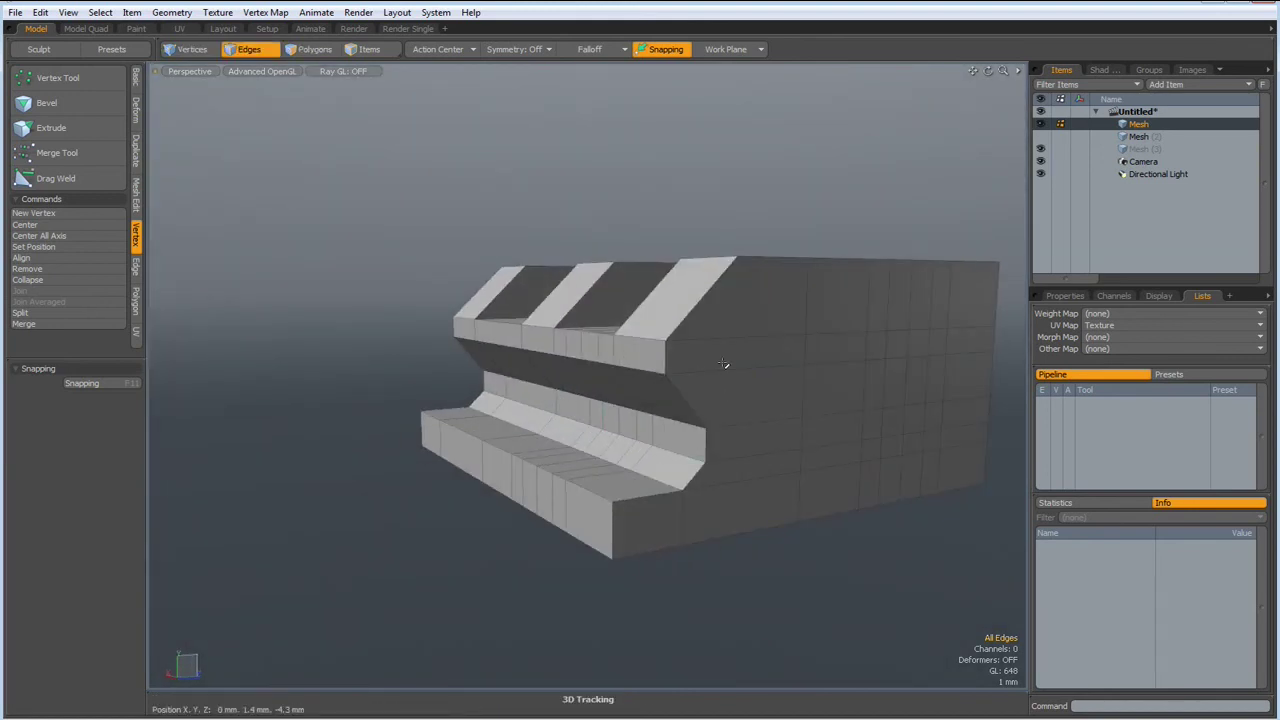
{"action": "mouse_move", "coordinate": [625, 380]}
{"action": "left_mouse_down", "text": "alt"}
{"action": "mouse_move", "coordinate": [733, 434]}
{"action": "mouse_move", "coordinate": [740, 351]}
{"action": "mouse_move", "coordinate": [503, 352]}
{"action": "mouse_move", "coordinate": [499, 370]}
{"action": "left_mouse_up", "text": "alt"}
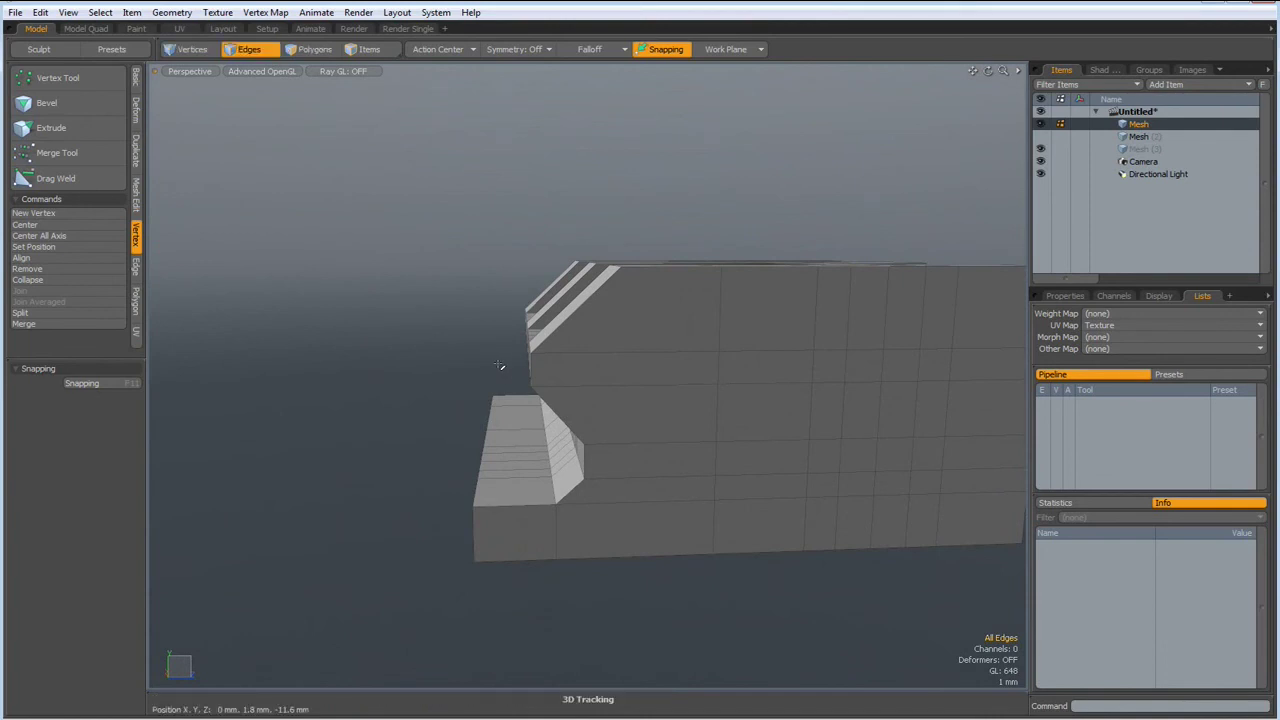
In the Left view, select the edges at the rail profile's corners in Edges mode.
{"action": "key", "text": "ctrl+KP_3"}
{"action": "key", "text": "2"}
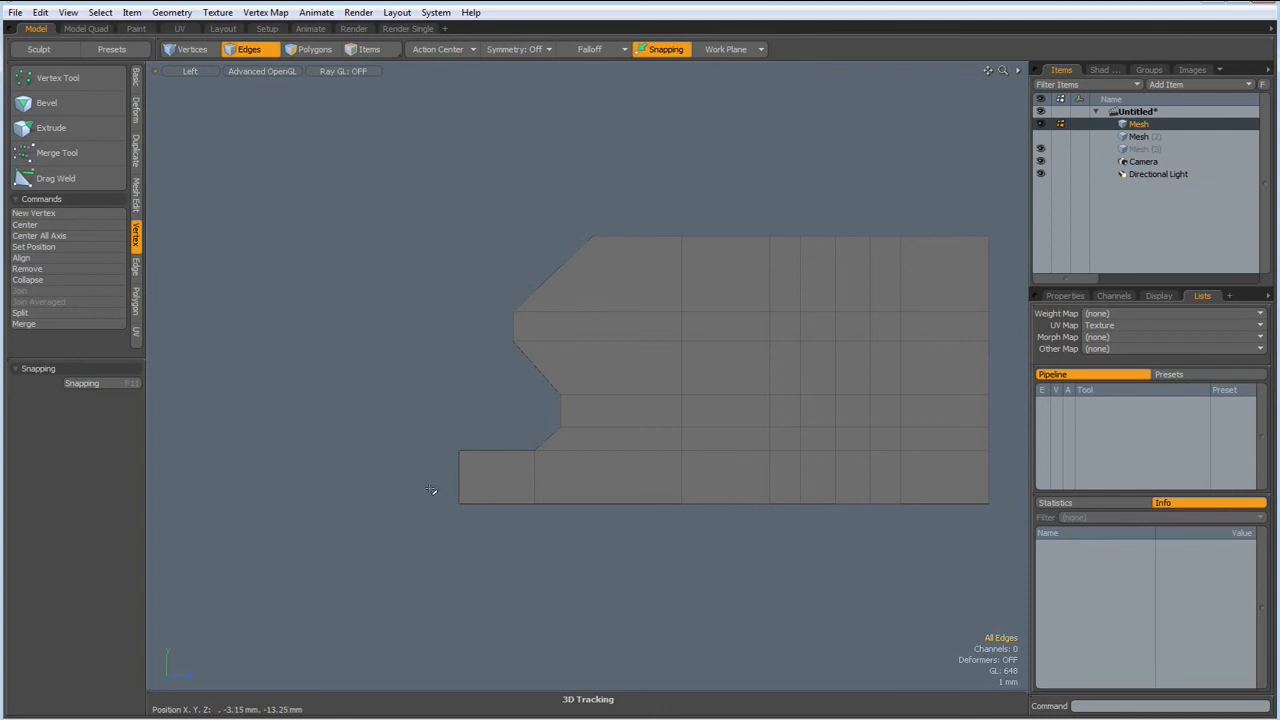
{"action": "left_click_drag", "start_coordinate": [430, 490], "coordinate": [482, 530]}
{"action": "left_click_drag", "start_coordinate": [437, 421], "coordinate": [490, 484], "text": "shift"}
{"action": "left_click_drag", "start_coordinate": [510, 440], "coordinate": [546, 490], "text": "shift"}
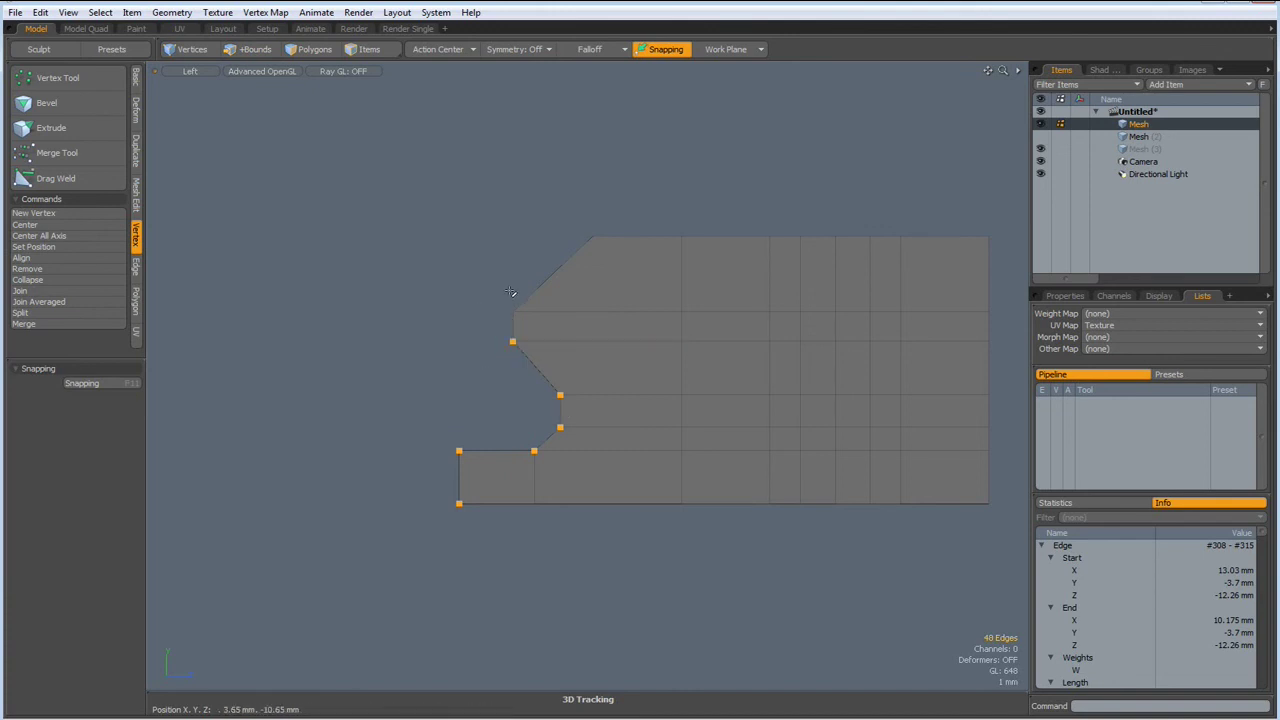
{"action": "left_click_drag", "start_coordinate": [508, 332], "coordinate": [592, 234], "text": "shift"}
Switch the viewport to Perspective and orbit to view the rail in 3D.
{"action": "key", "text": "ctrl+space"}
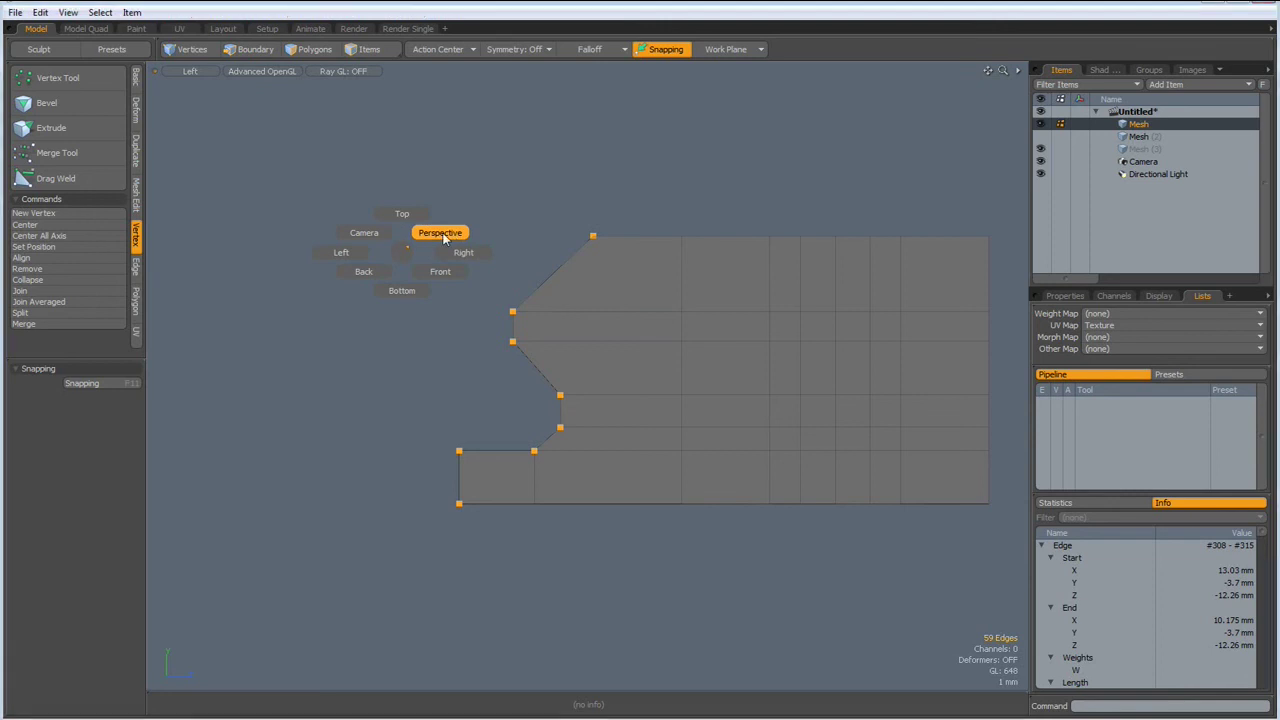
{"action": "left_click", "coordinate": [443, 229]}
{"action": "left_click_drag", "start_coordinate": [423, 280], "coordinate": [537, 334], "text": "alt"}
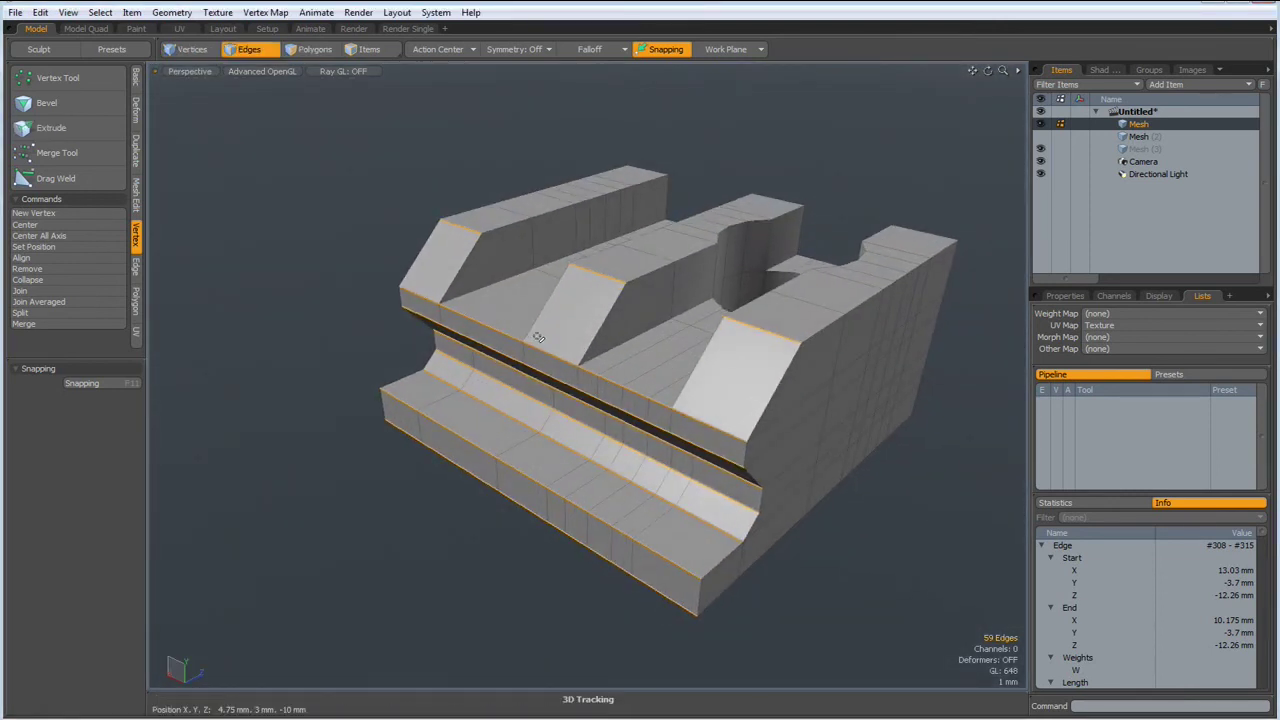
Turn on subdivision and give the selected profile edges a 20% edge weight.
{"action": "key", "text": "Tab"}
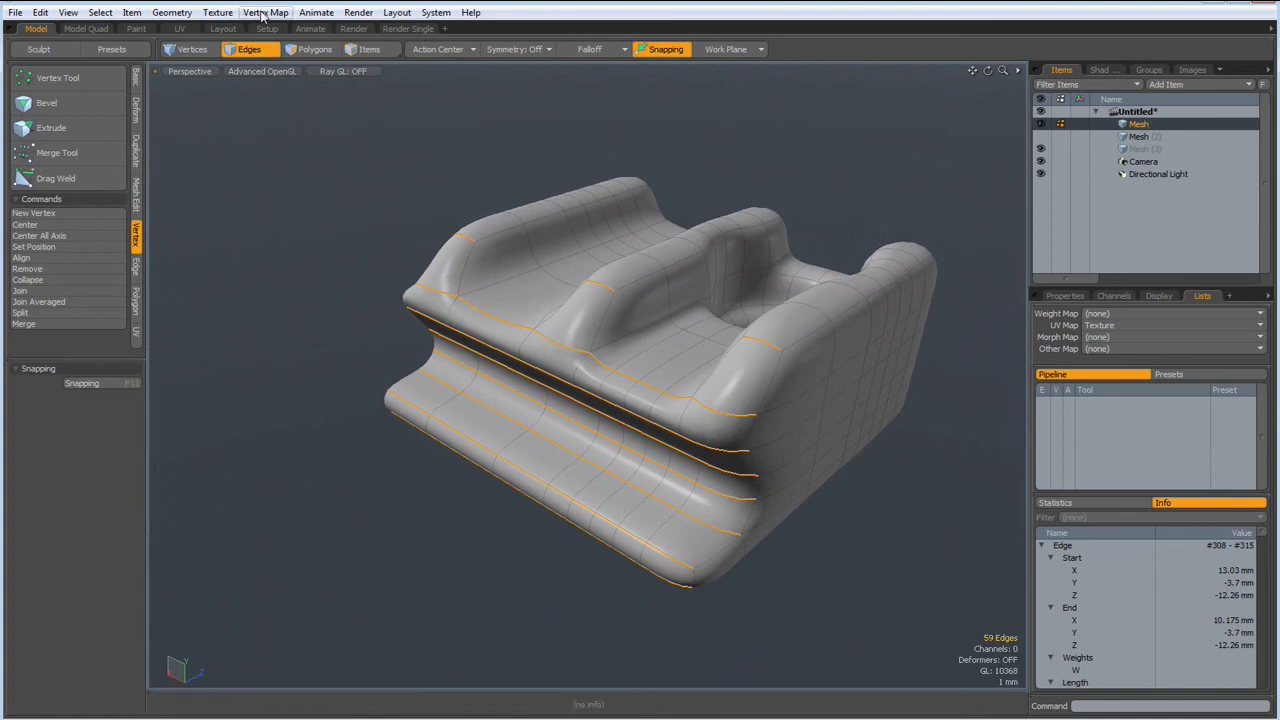
{"action": "left_click", "coordinate": [264, 14]}
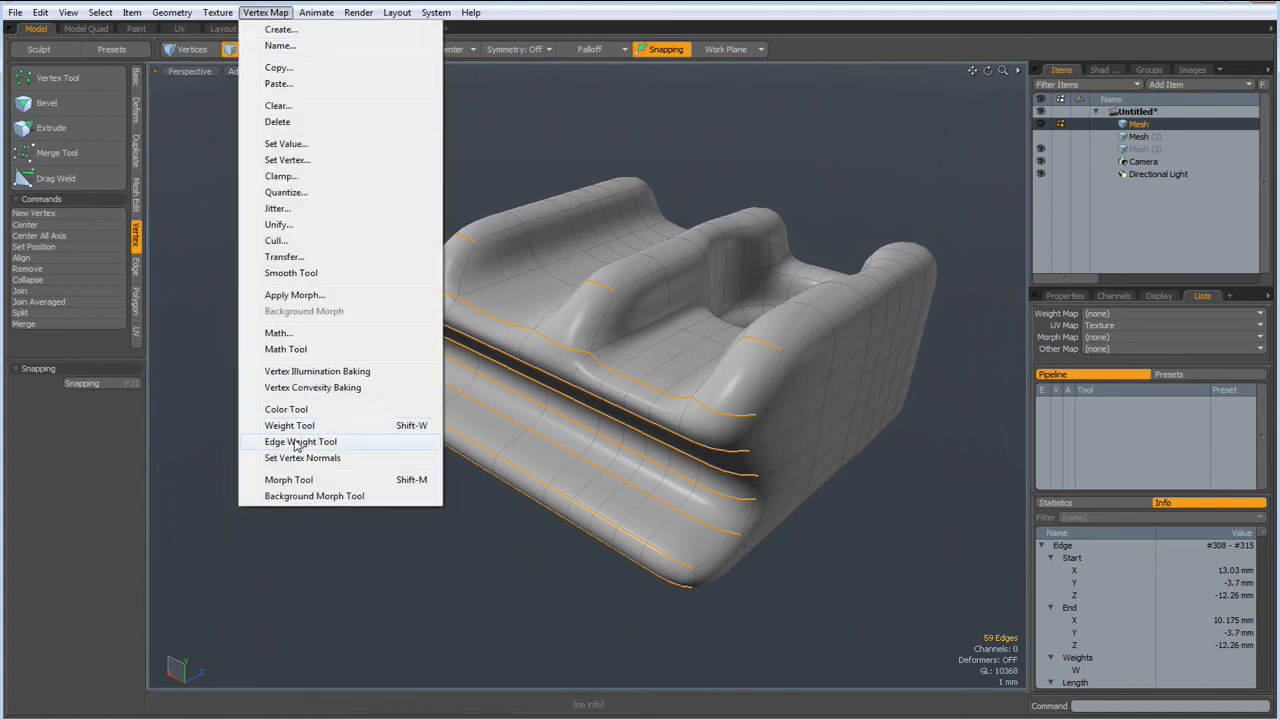
{"action": "left_click", "coordinate": [297, 442]}
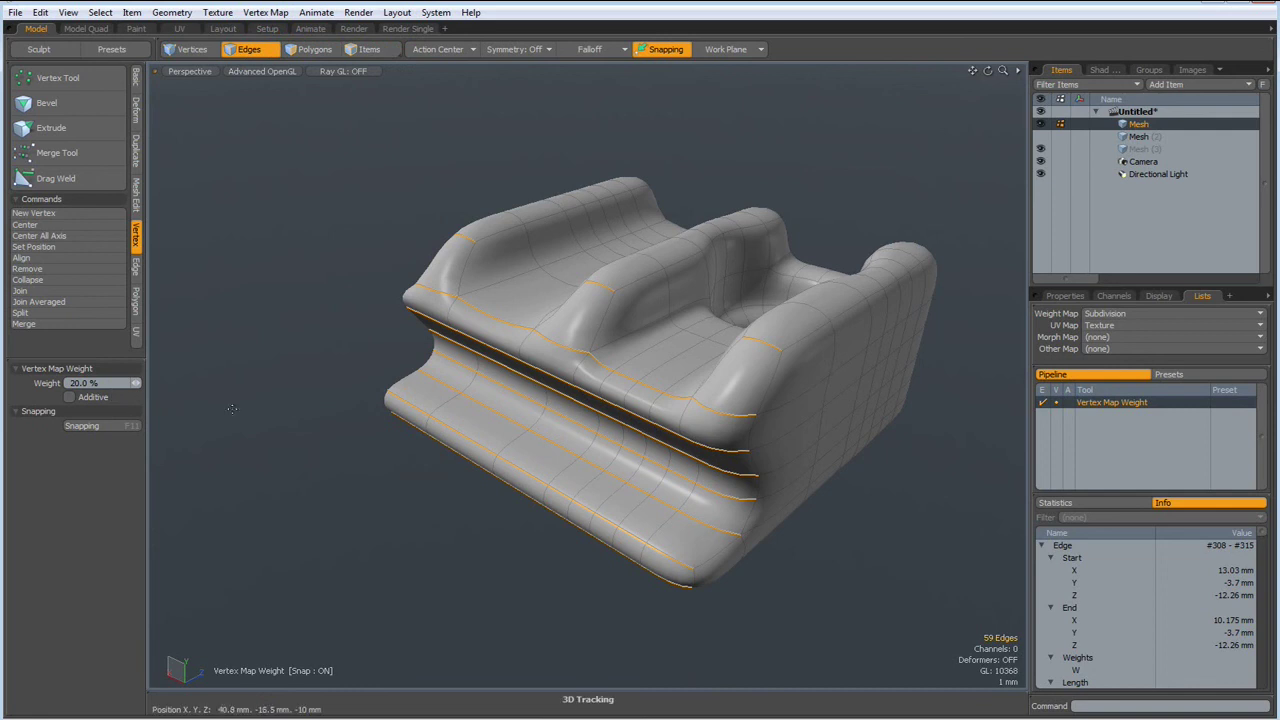
{"action": "left_click", "coordinate": [286, 410]}
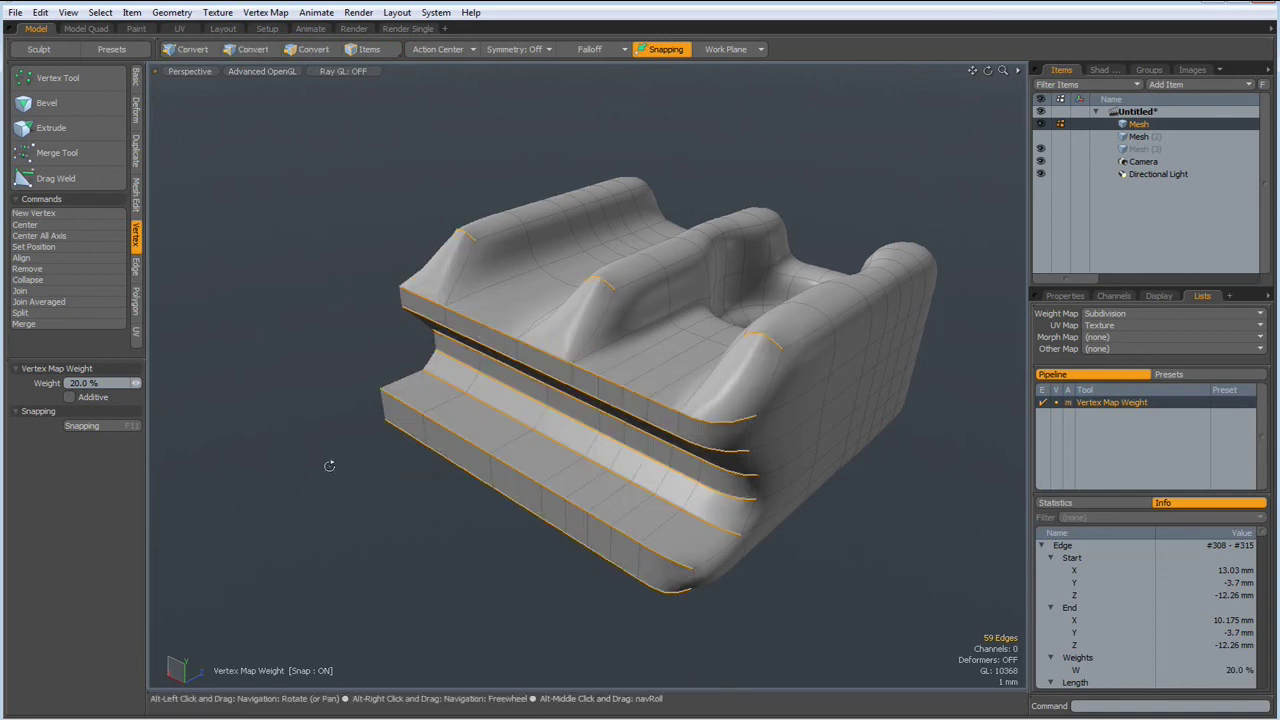
{"action": "left_click_drag", "start_coordinate": [329, 471], "coordinate": [273, 411], "text": "alt"}
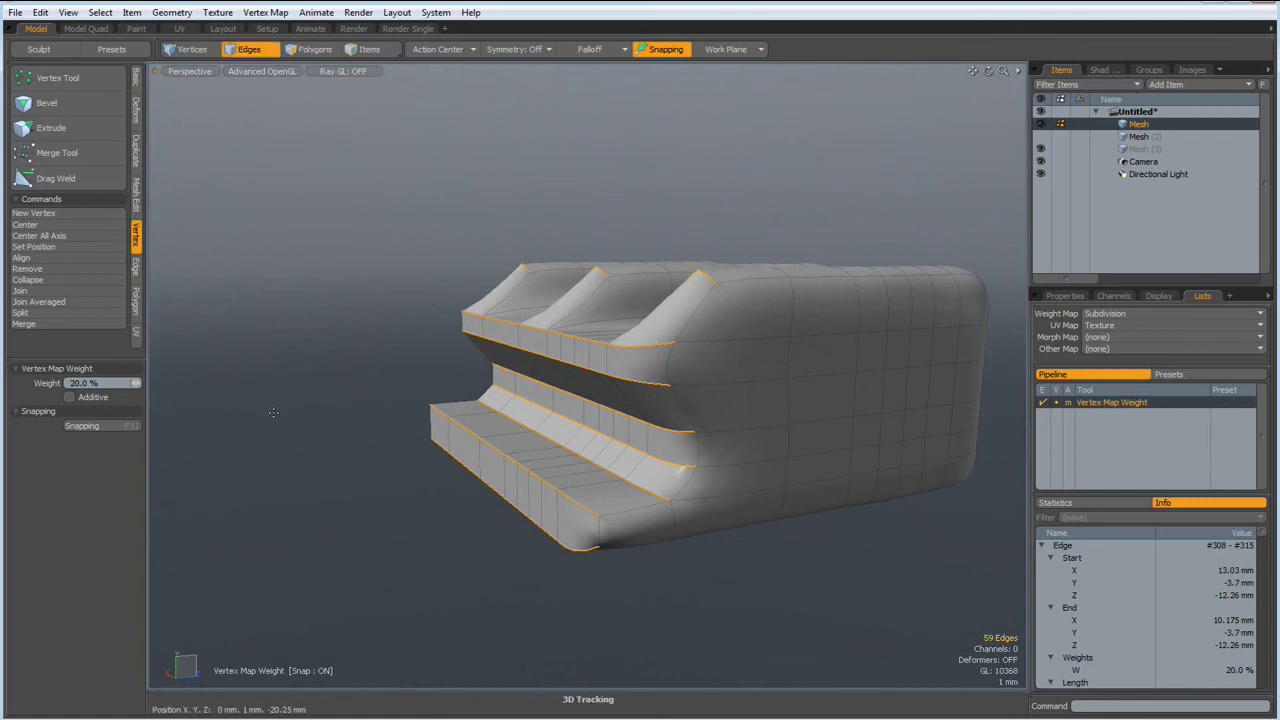
{"action": "key", "text": "space"}
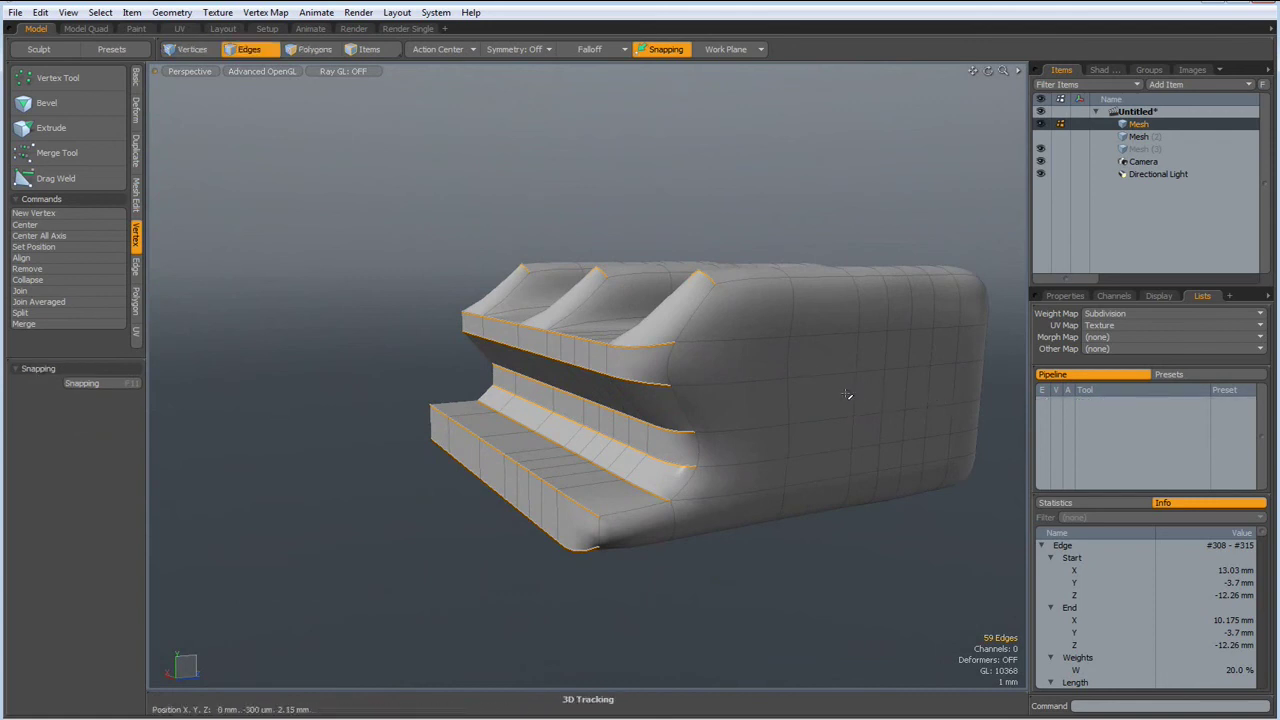
Select the polygons of the rounded end face, growing the selection across its rows.
{"action": "key", "text": "3"}
{"action": "left_click_drag", "start_coordinate": [847, 395], "coordinate": [916, 400]}
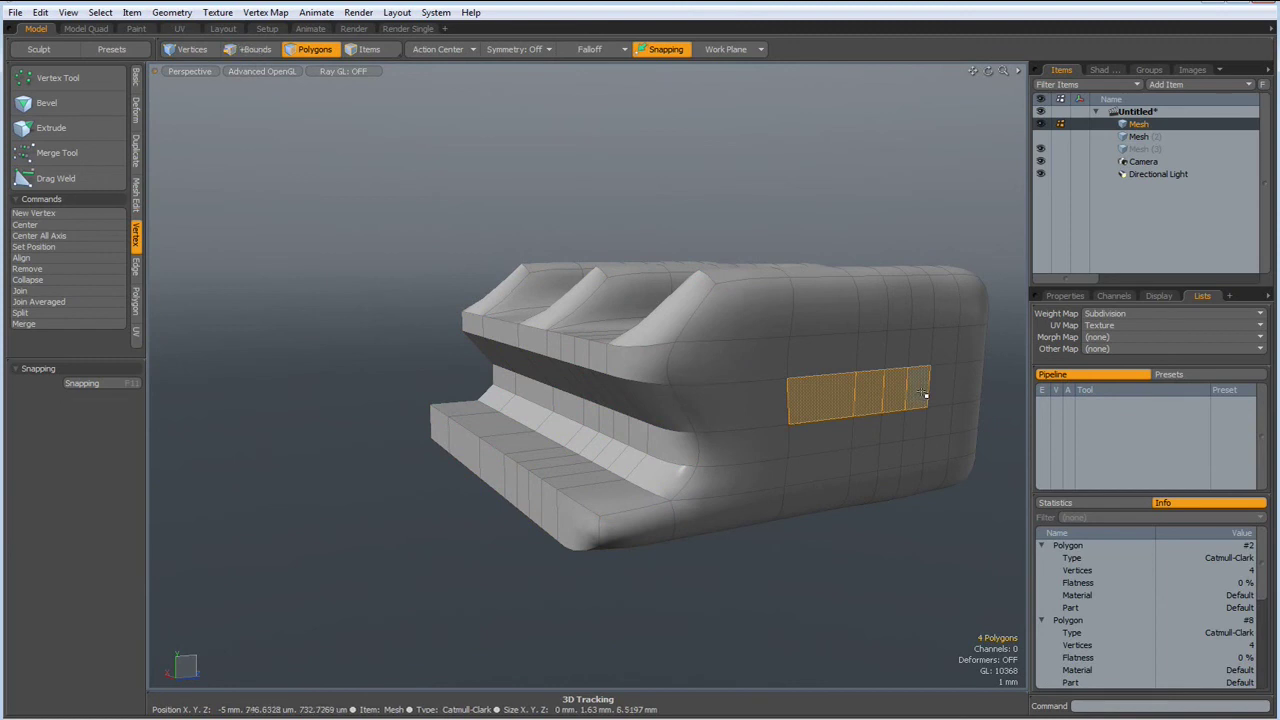
{"action": "key", "text": "shift+Up"}
{"action": "mouse_move", "coordinate": [720, 300]}
{"action": "left_mouse_down", "text": "shift"}
{"action": "mouse_move", "coordinate": [968, 313]}
{"action": "mouse_move", "coordinate": [963, 424]}
{"action": "left_mouse_up", "text": "shift"}
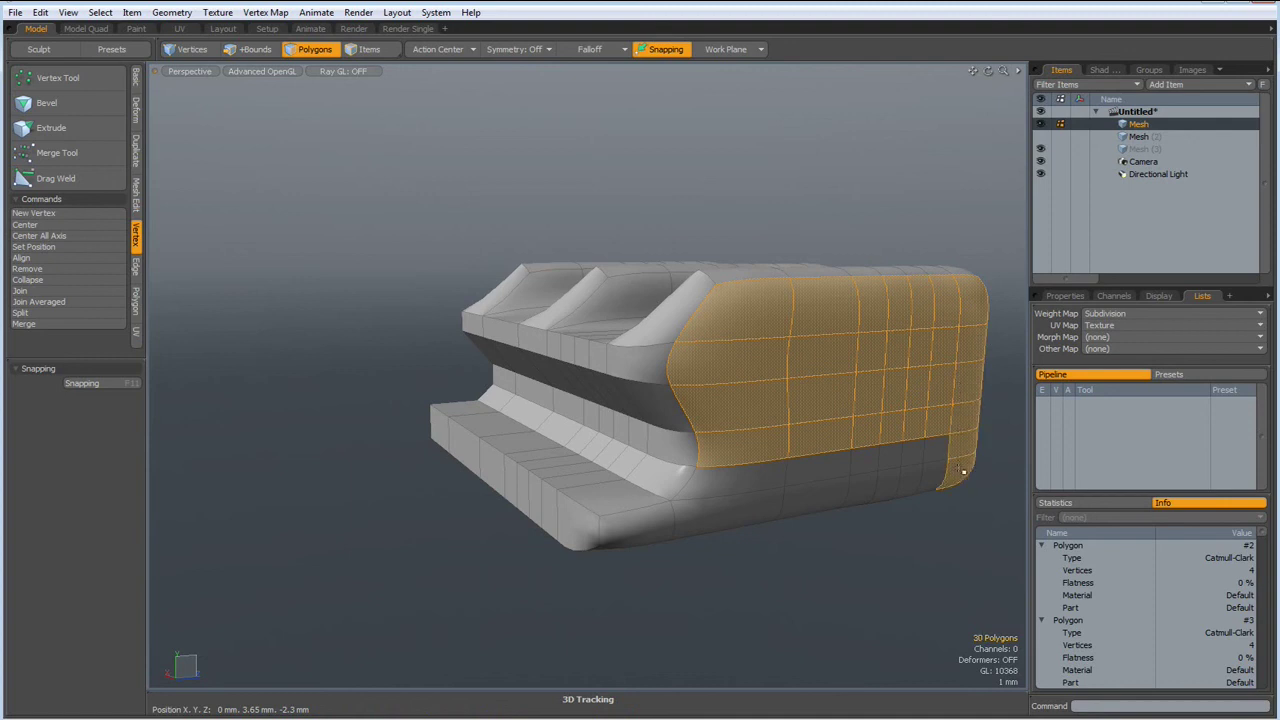
{"action": "mouse_move", "coordinate": [963, 470]}
{"action": "left_mouse_down", "text": "shift"}
{"action": "mouse_move", "coordinate": [872, 463]}
{"action": "mouse_move", "coordinate": [941, 453]}
{"action": "left_mouse_up", "text": "shift"}
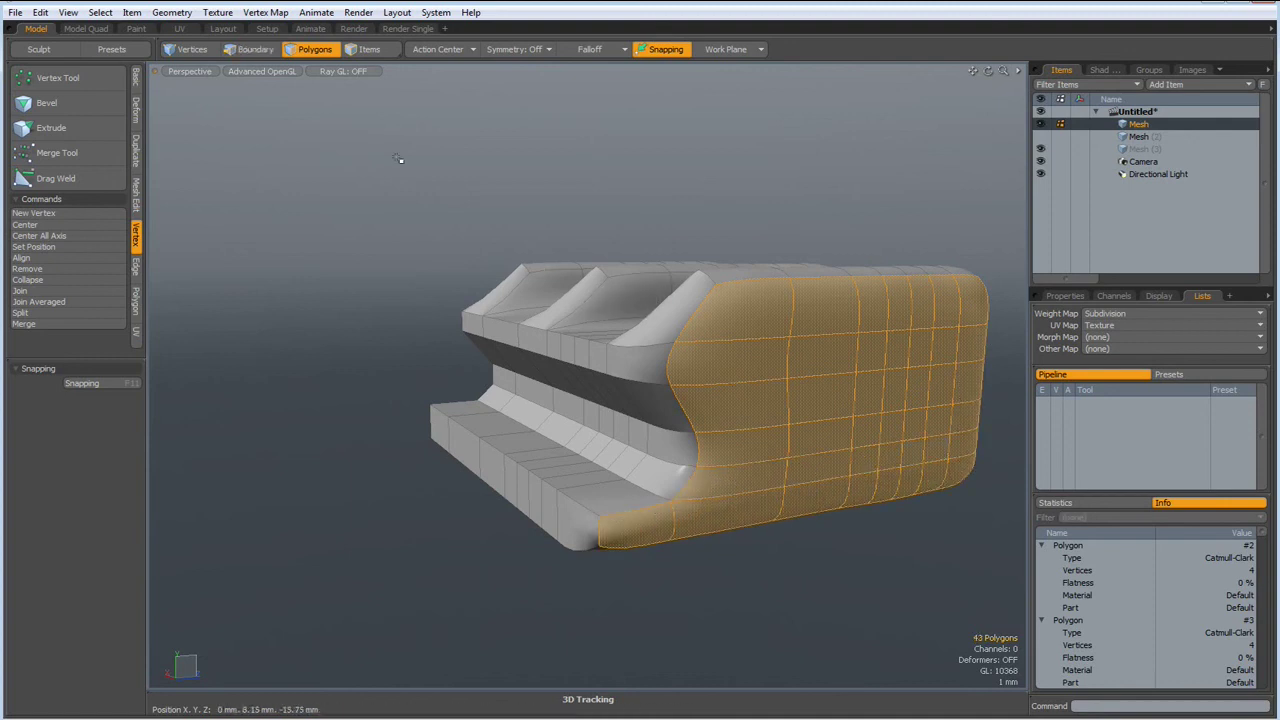
Convert the end-face polygon selection to its outline edges and start the Edge Weight Tool.
{"action": "left_click", "coordinate": [255, 50], "text": "ctrl"}
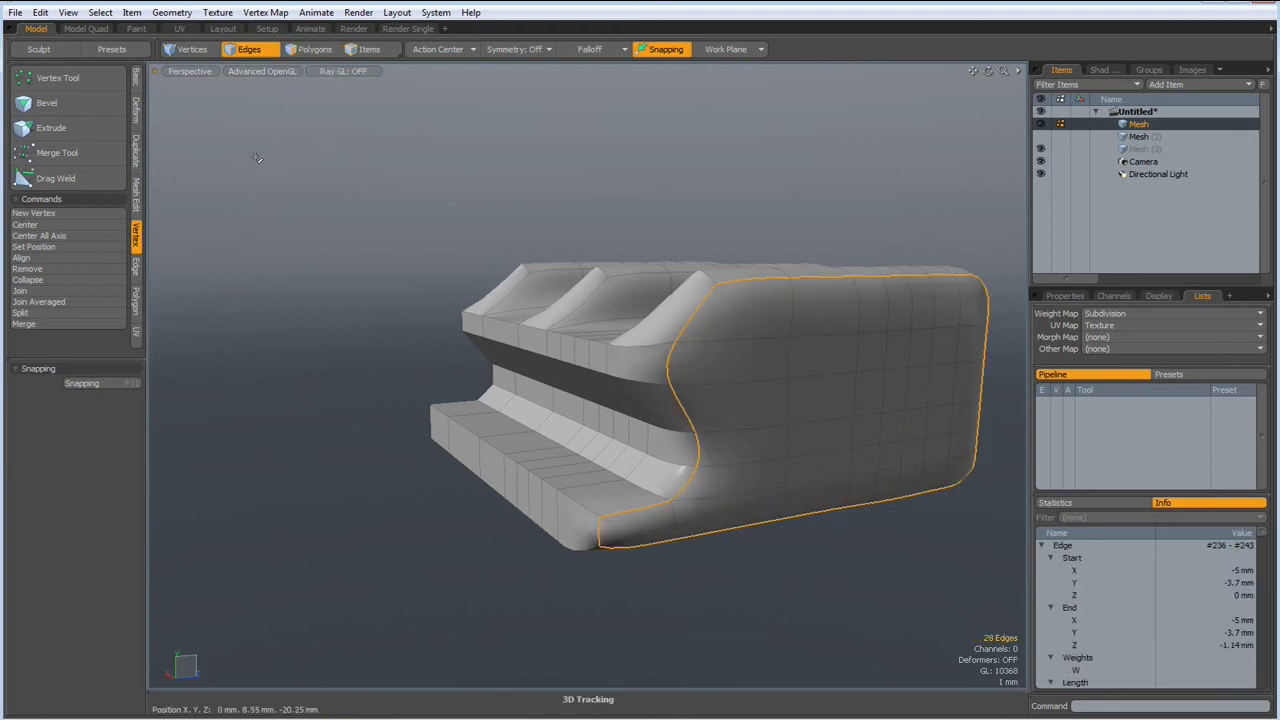
{"action": "left_click", "coordinate": [275, 14]}
{"action": "left_click", "coordinate": [311, 443]}
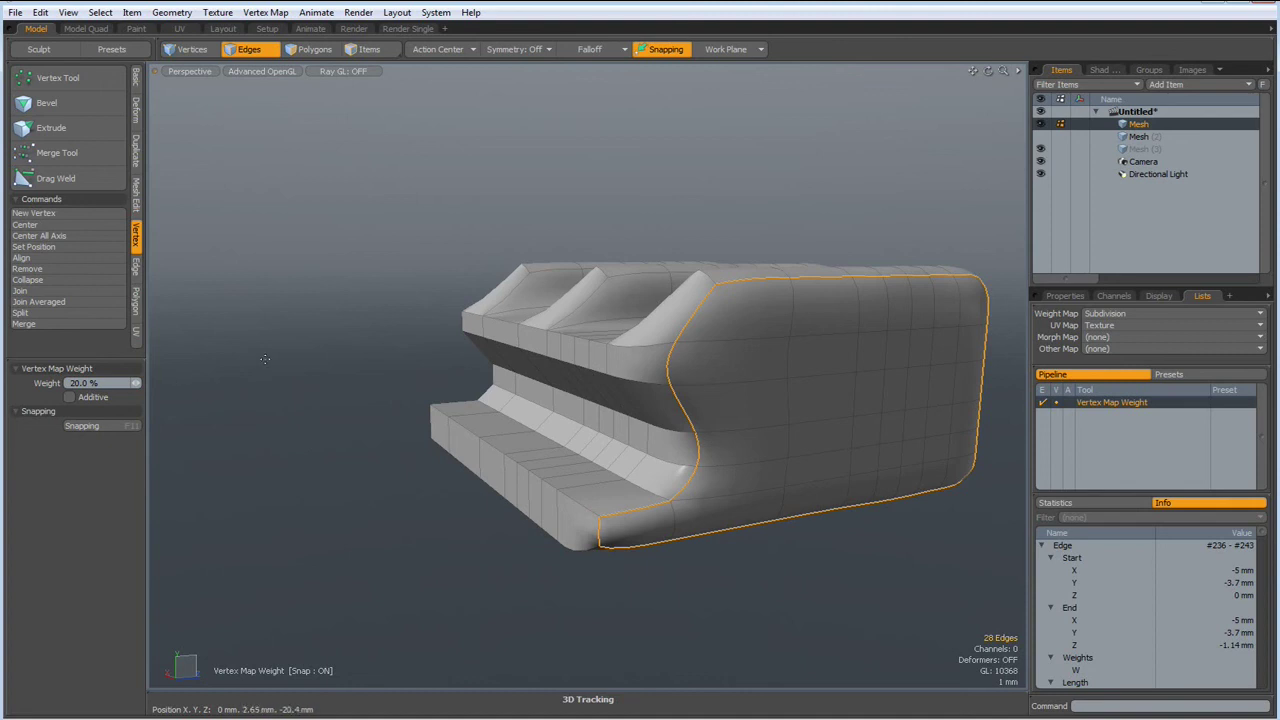
Apply the 20% weight to the end-face outline edges and orbit to inspect the end.
{"action": "key", "text": "Return"}
{"action": "key", "text": "space"}
{"action": "mouse_move", "coordinate": [266, 359]}
{"action": "left_mouse_down", "text": "alt"}
{"action": "mouse_move", "coordinate": [306, 340]}
{"action": "mouse_move", "coordinate": [489, 423]}
{"action": "left_mouse_up", "text": "alt"}
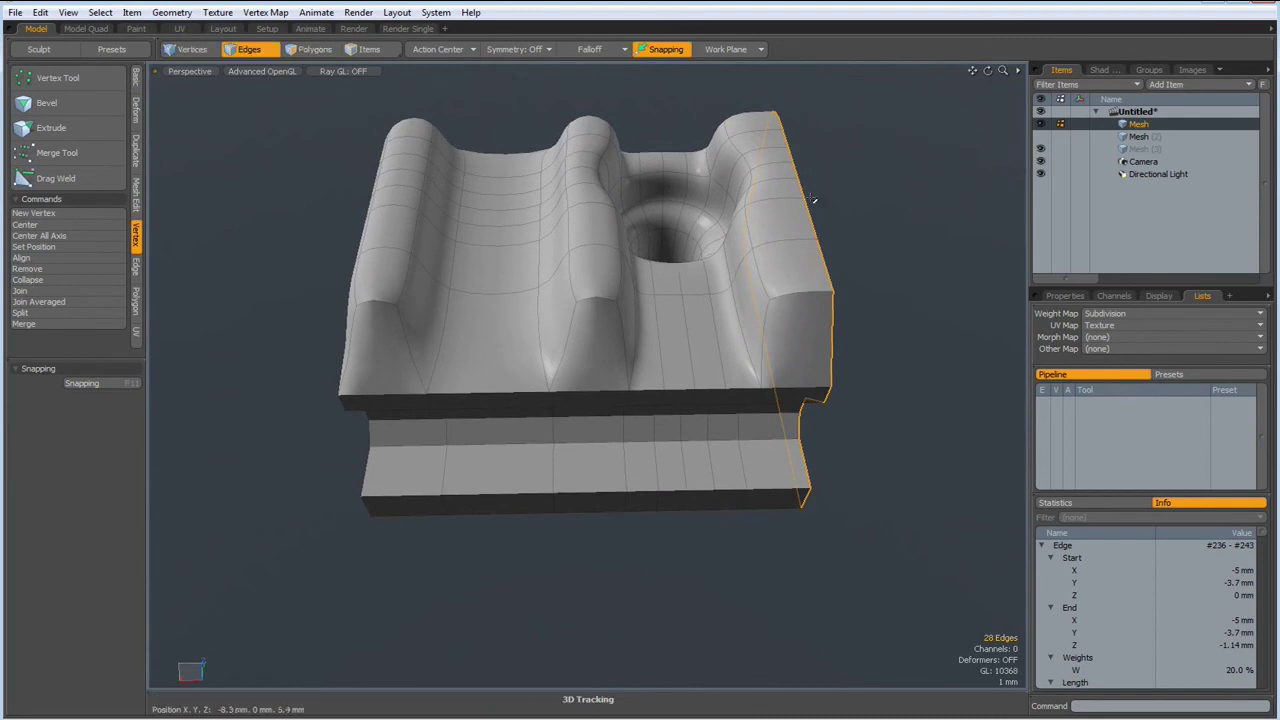
{"action": "scroll", "coordinate": [813, 200], "scroll_direction": "up", "scroll_amount": 3}
{"action": "mouse_move", "coordinate": [729, 243]}
{"action": "left_mouse_down", "text": "alt"}
{"action": "mouse_move", "coordinate": [723, 282]}
{"action": "mouse_move", "coordinate": [734, 229]}
{"action": "left_mouse_up", "text": "alt"}
{"action": "scroll", "coordinate": [723, 282], "scroll_direction": "down", "scroll_amount": 5}
In Top view with subdivision off, select and delete the rail's lower-half polygons.
{"action": "key", "text": "ctrl+1"}
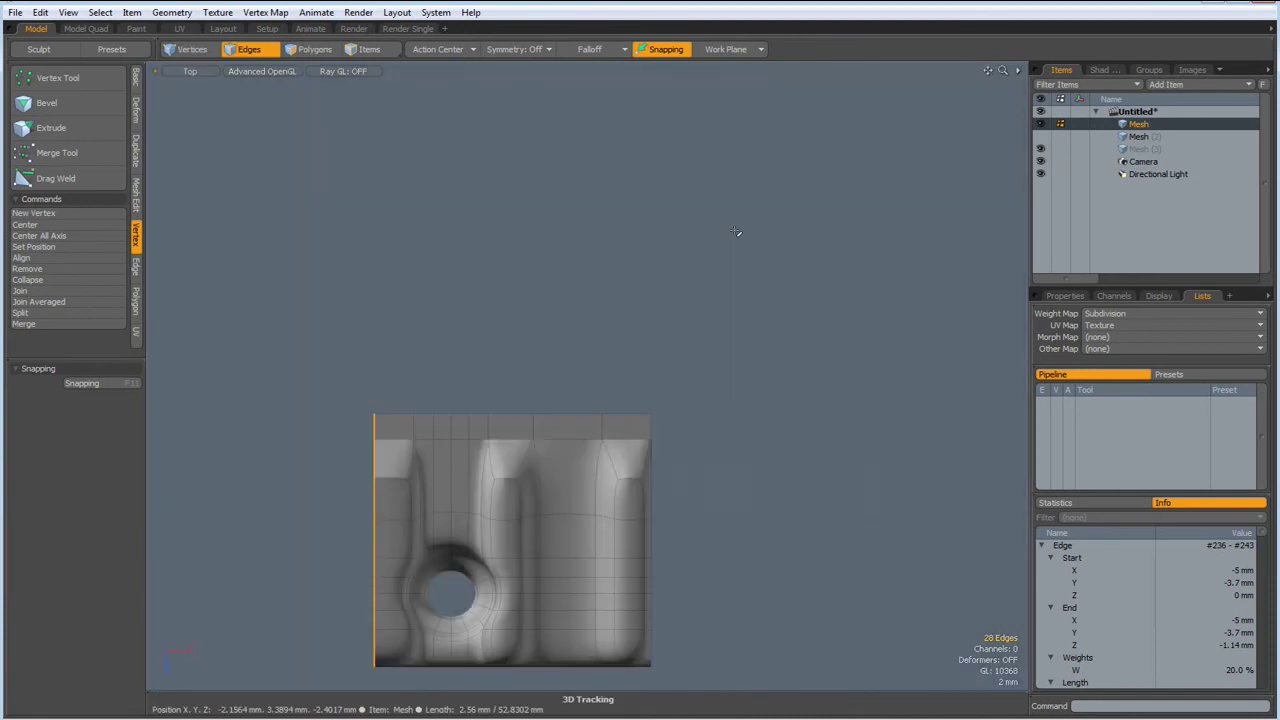
{"action": "key", "text": "Tab"}
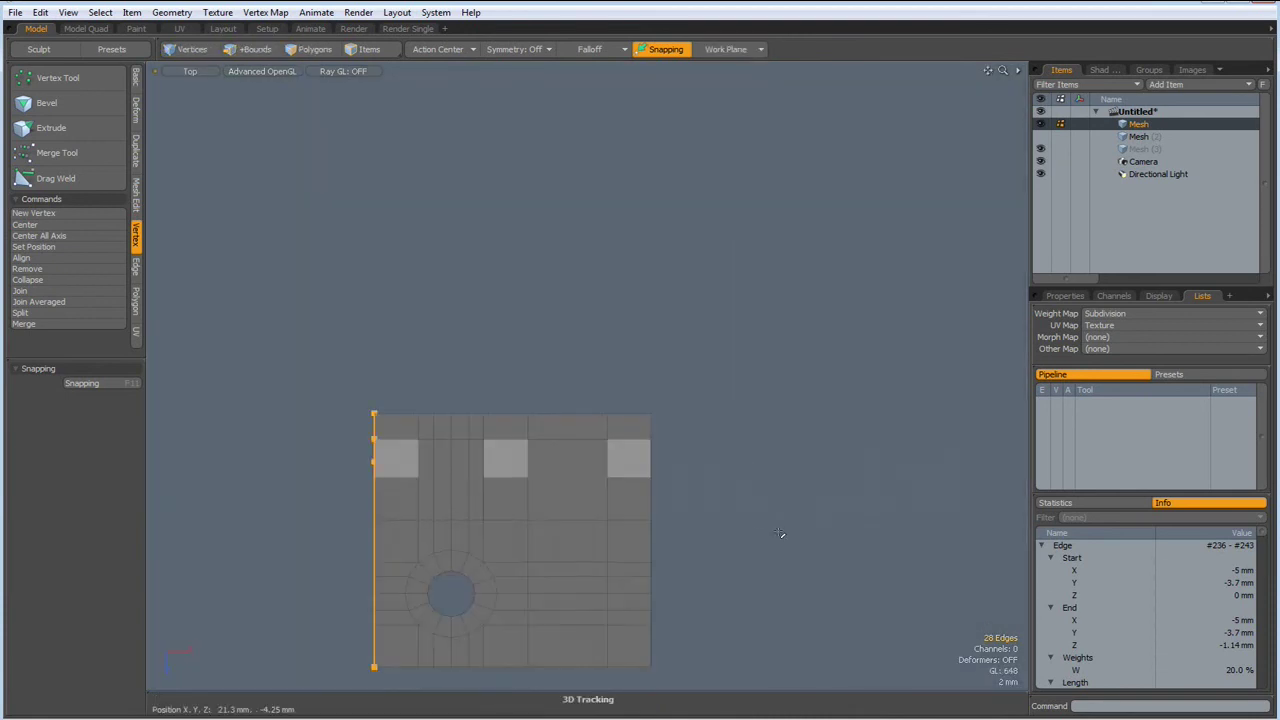
{"action": "middle_click_drag", "start_coordinate": [779, 534], "coordinate": [802, 317]}
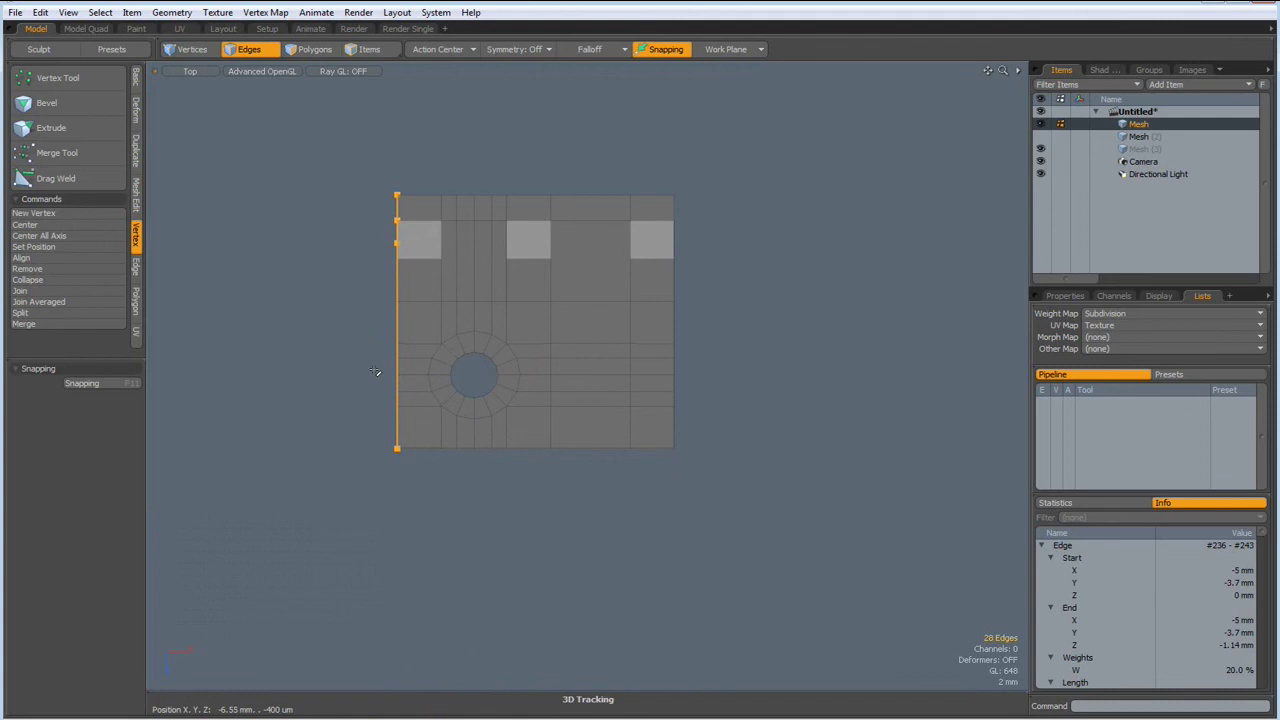
{"action": "key", "text": "3"}
{"action": "left_click_drag", "start_coordinate": [377, 375], "coordinate": [818, 514]}
{"action": "key", "text": "Delete"}
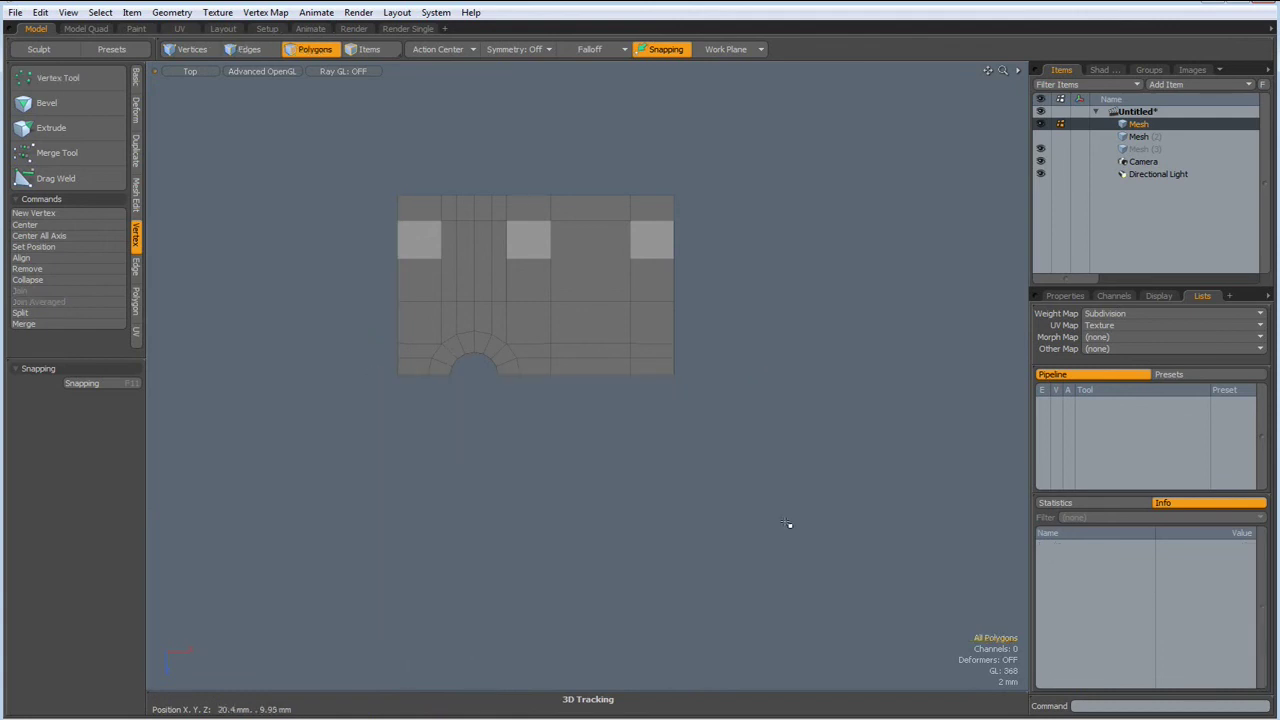
Switch to Perspective and orbit the trimmed half-rail into a tilted view.
{"action": "key", "text": "ctrl+space"}
{"action": "left_click", "coordinate": [895, 280]}
{"action": "mouse_move", "coordinate": [656, 548]}
{"action": "left_mouse_down", "text": "alt"}
{"action": "mouse_move", "coordinate": [592, 422]}
{"action": "mouse_move", "coordinate": [721, 399]}
{"action": "left_mouse_up", "text": "alt"}
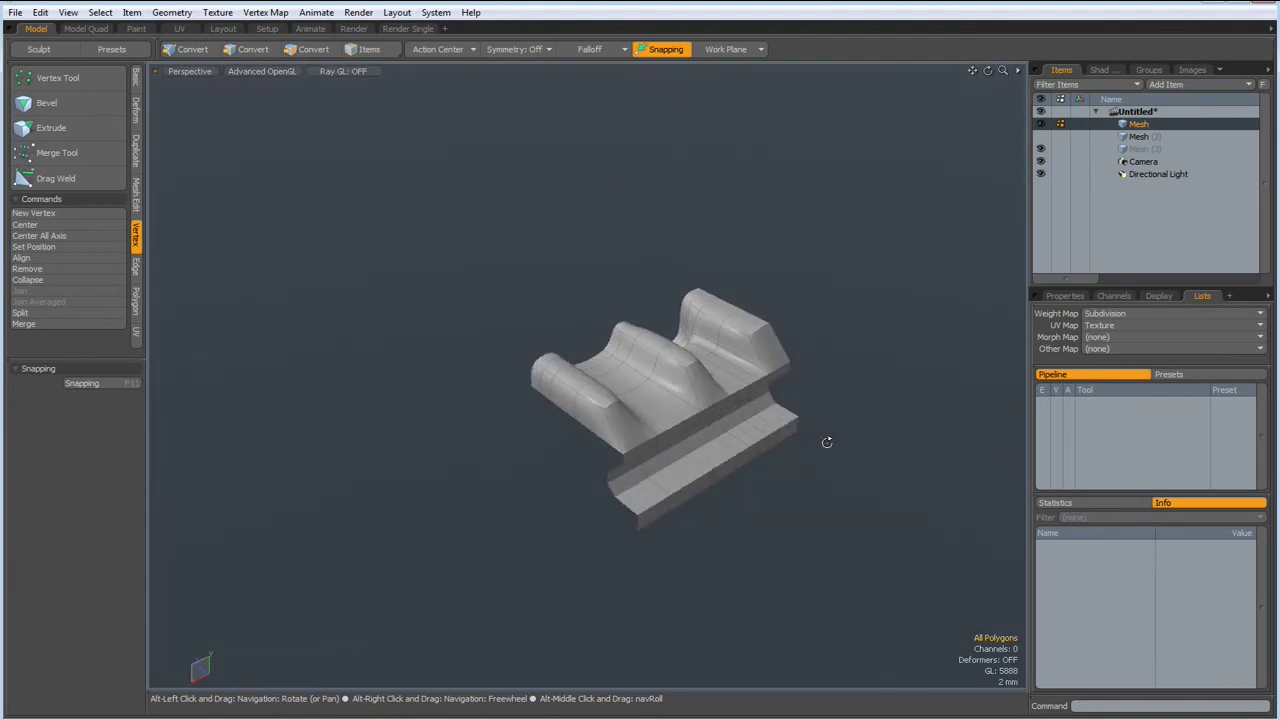
Add two ridge-top edges to the edge selection, orbiting in close to inspect the ridges.
{"action": "left_click_drag", "start_coordinate": [721, 399], "coordinate": [636, 422], "text": "alt"}
{"action": "scroll", "coordinate": [603, 415], "scroll_direction": "up", "scroll_amount": 3}
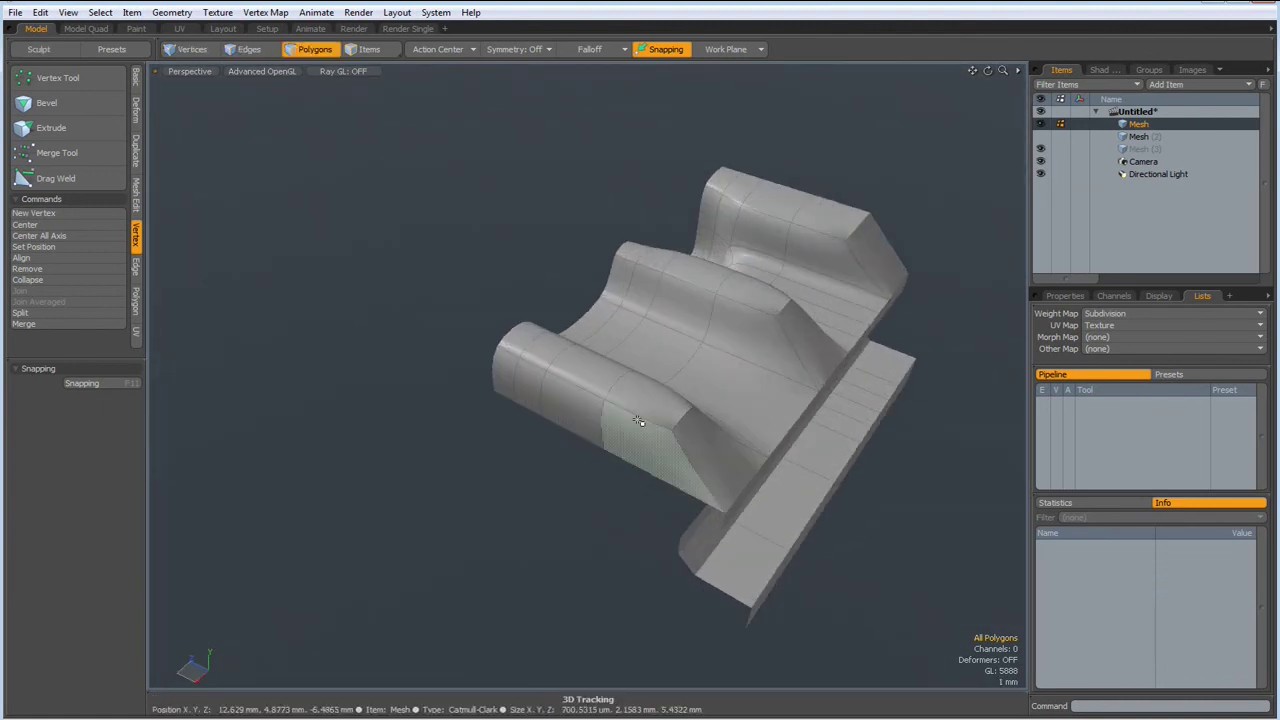
{"action": "key", "text": "2"}
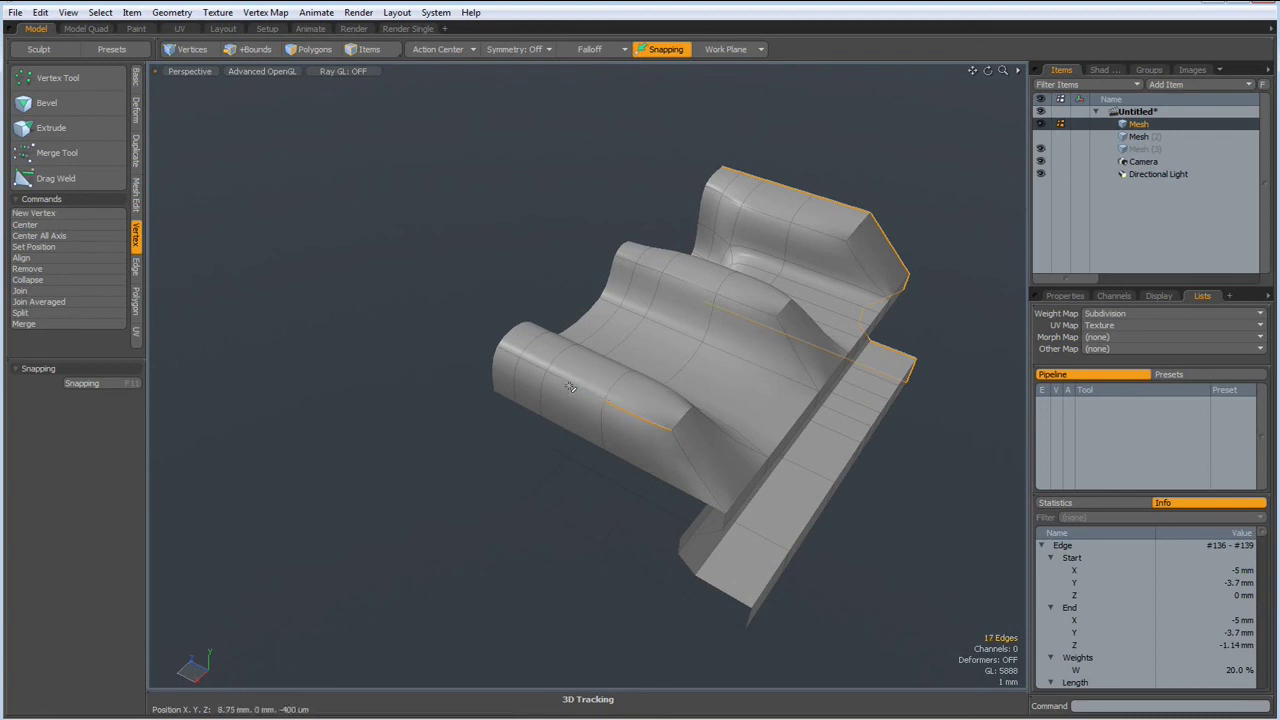
{"action": "left_click", "coordinate": [549, 378], "text": "shift"}
{"action": "left_click", "coordinate": [516, 357], "text": "shift"}
{"action": "mouse_move", "coordinate": [332, 419]}
{"action": "left_mouse_down", "text": "alt"}
{"action": "mouse_move", "coordinate": [314, 337]}
{"action": "mouse_move", "coordinate": [269, 331]}
{"action": "left_mouse_up", "text": "alt"}
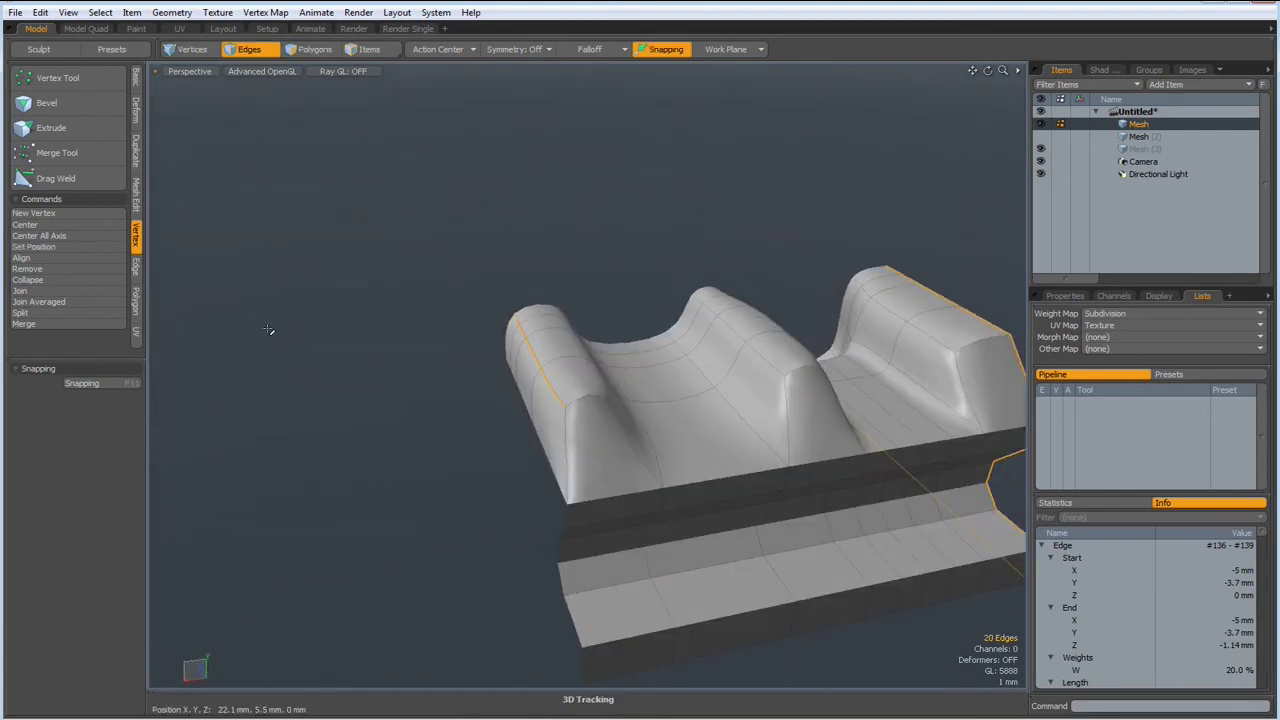